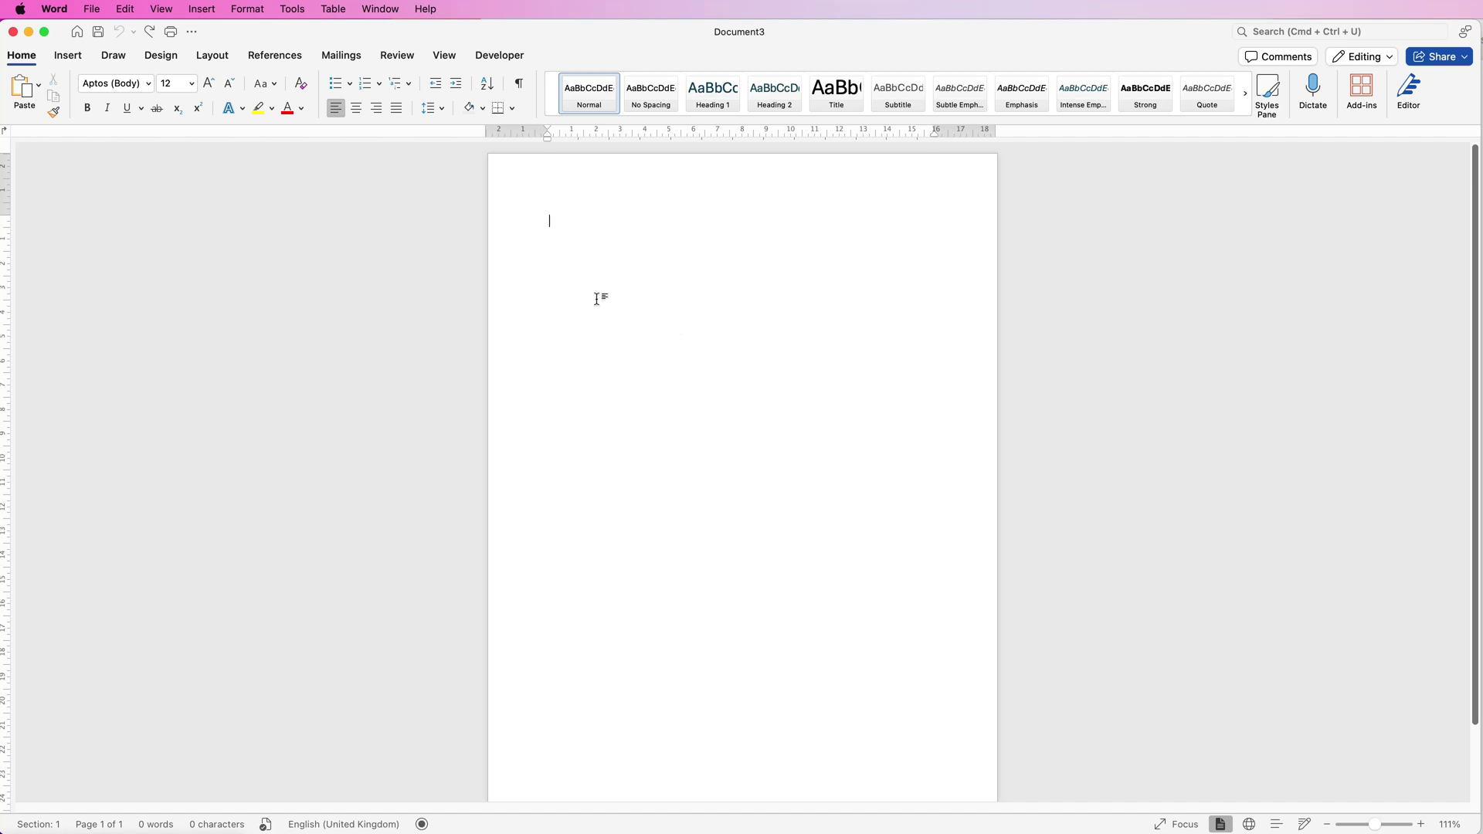
Change the blank document's page orientation to Landscape.
click(208, 55)
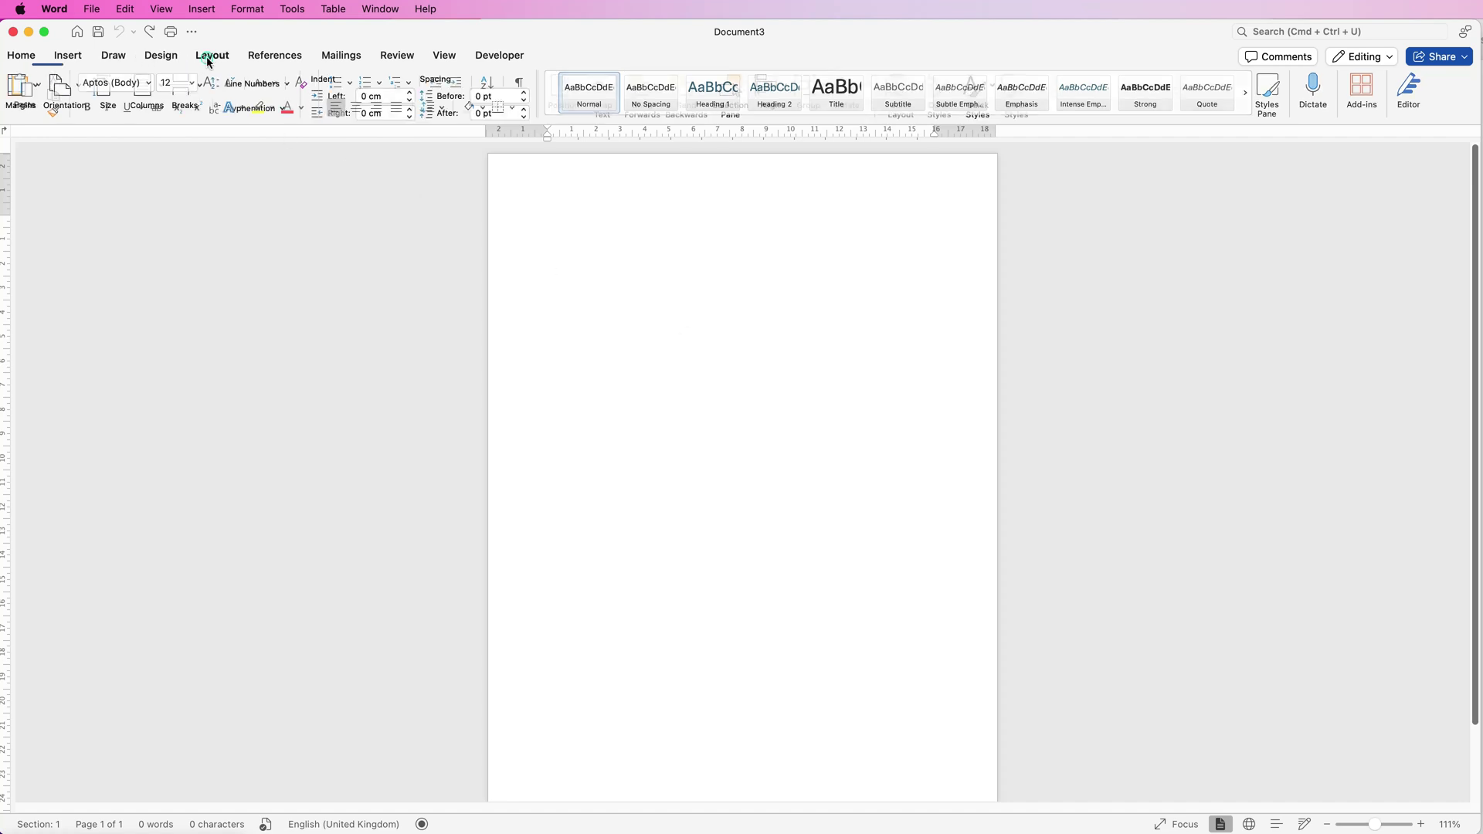
click(78, 87)
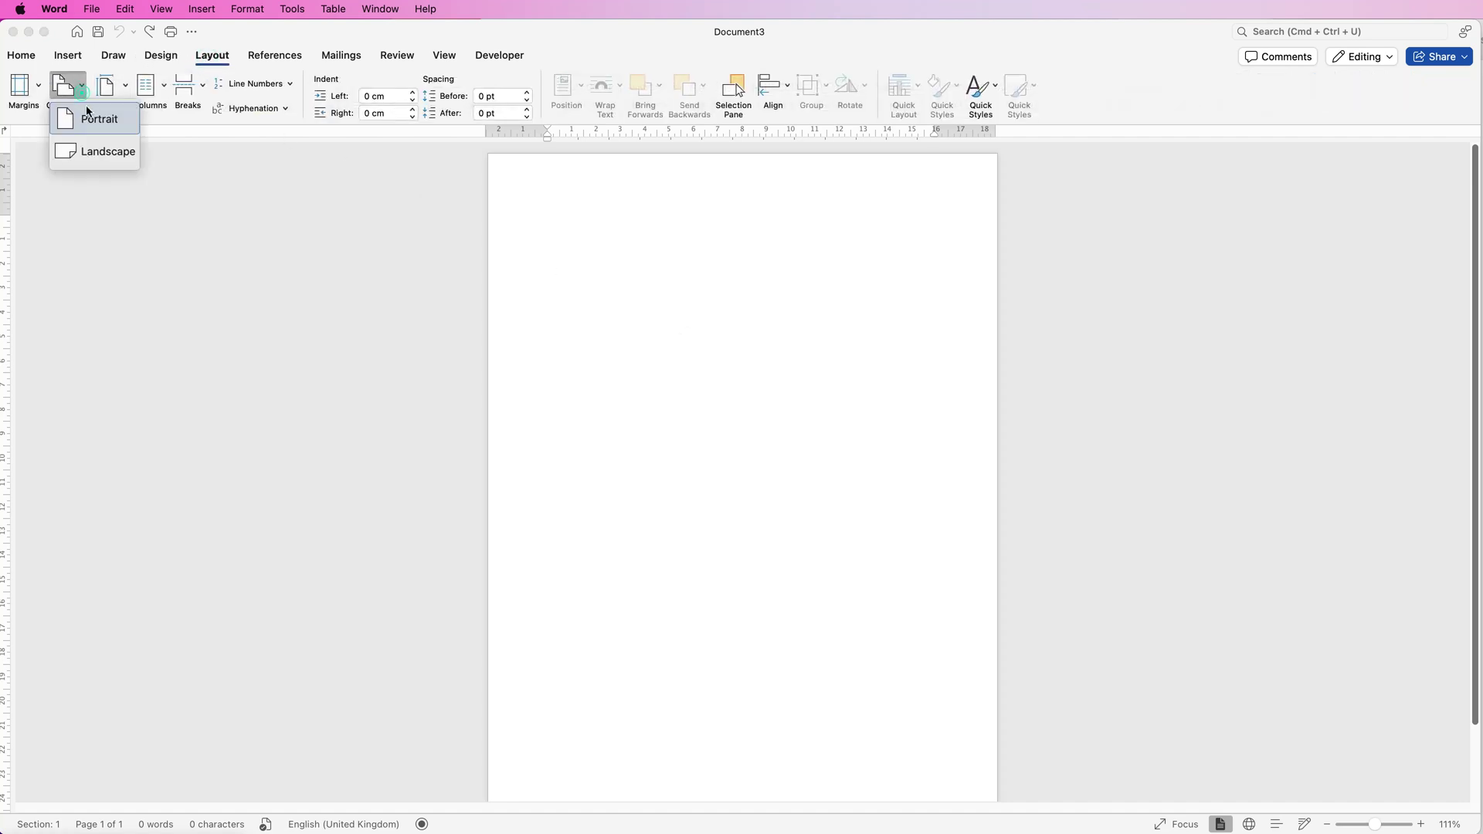
click(98, 153)
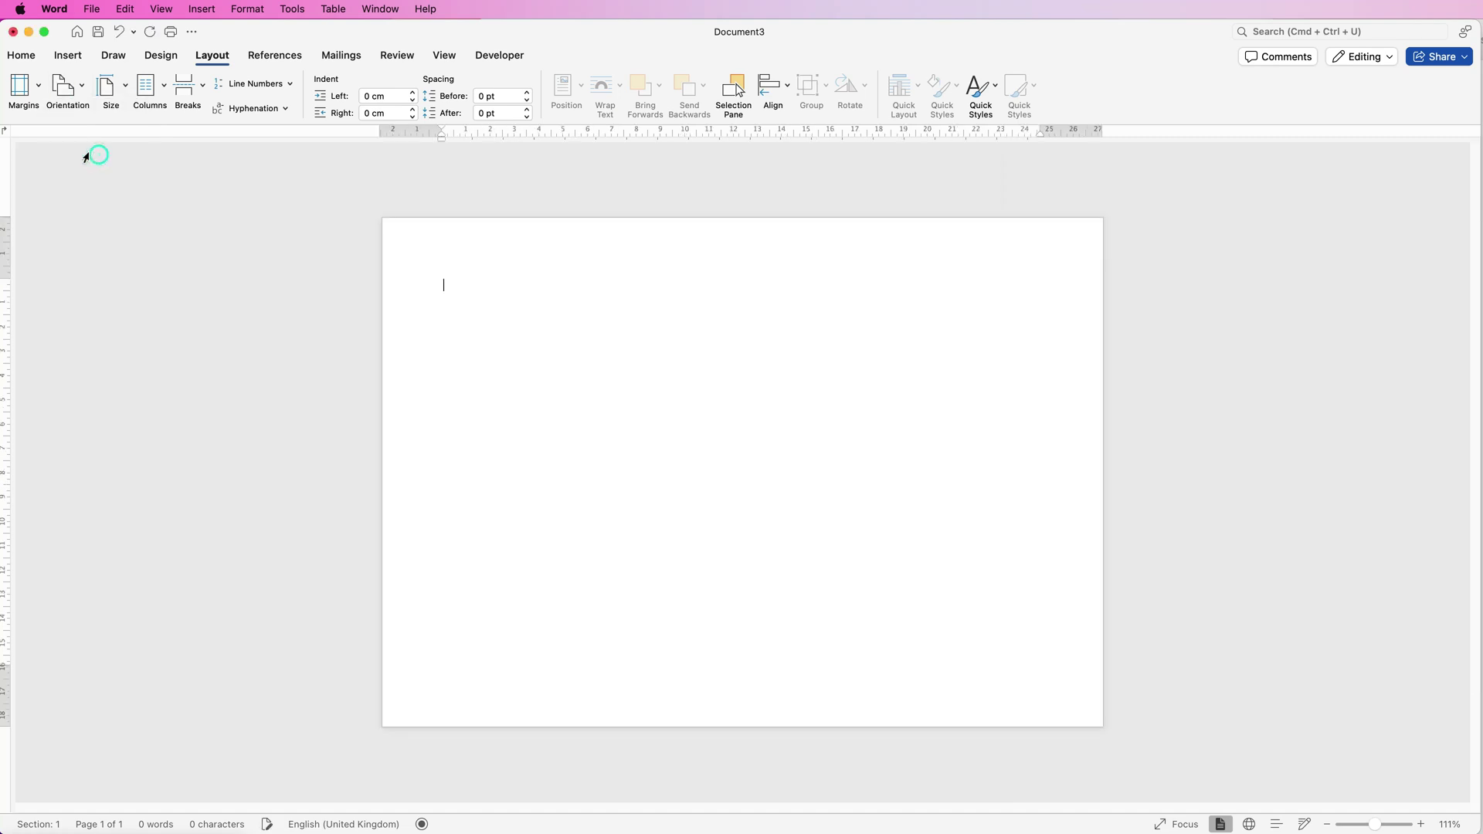
Insert all six image files from the Cakes and sweets folder, cake-6313427_1280.jpg through muffin-7870491_1280.webp, into the document.
click(71, 59)
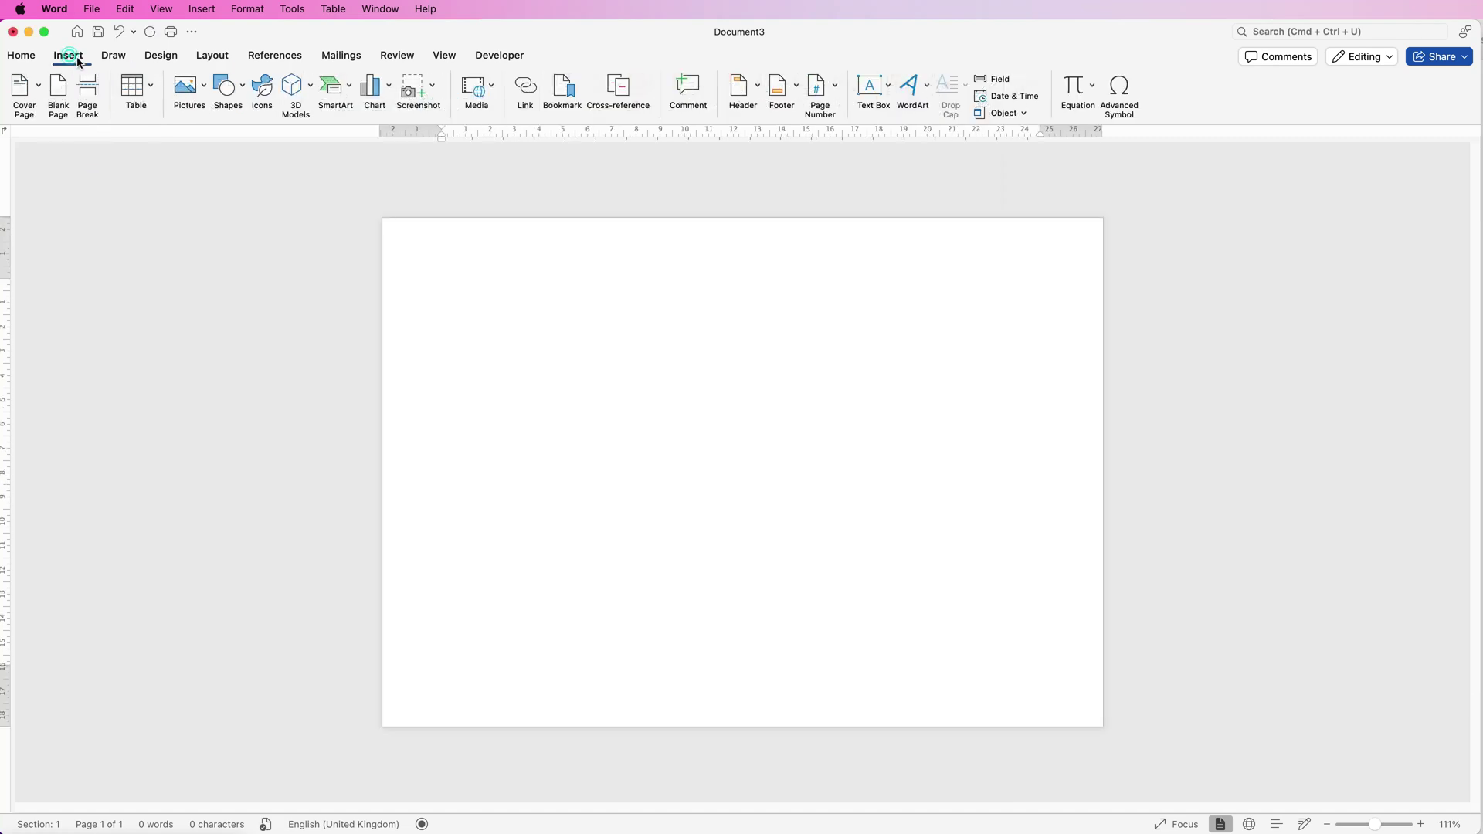
click(205, 89)
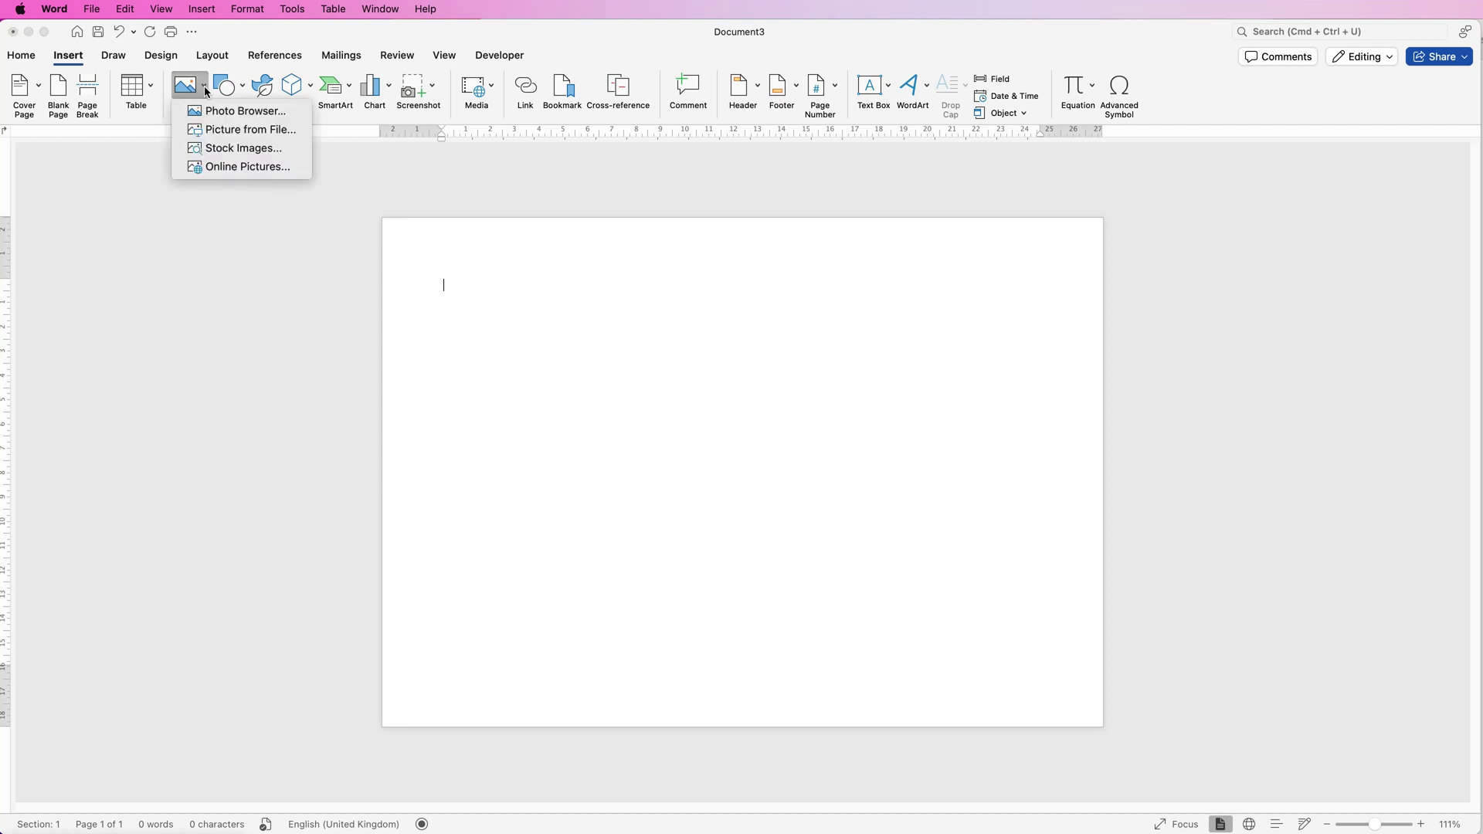
click(215, 133)
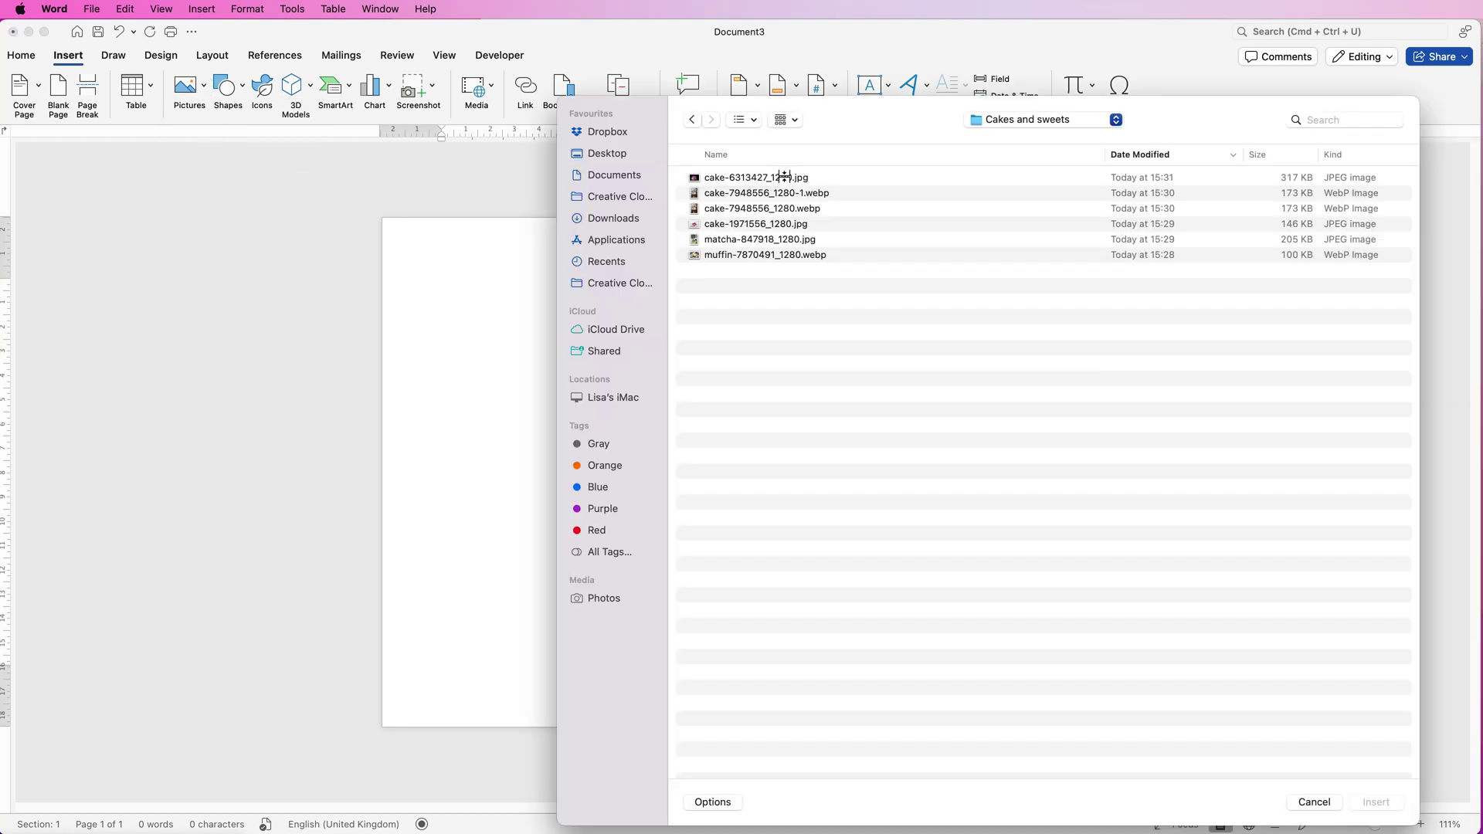
click(785, 178)
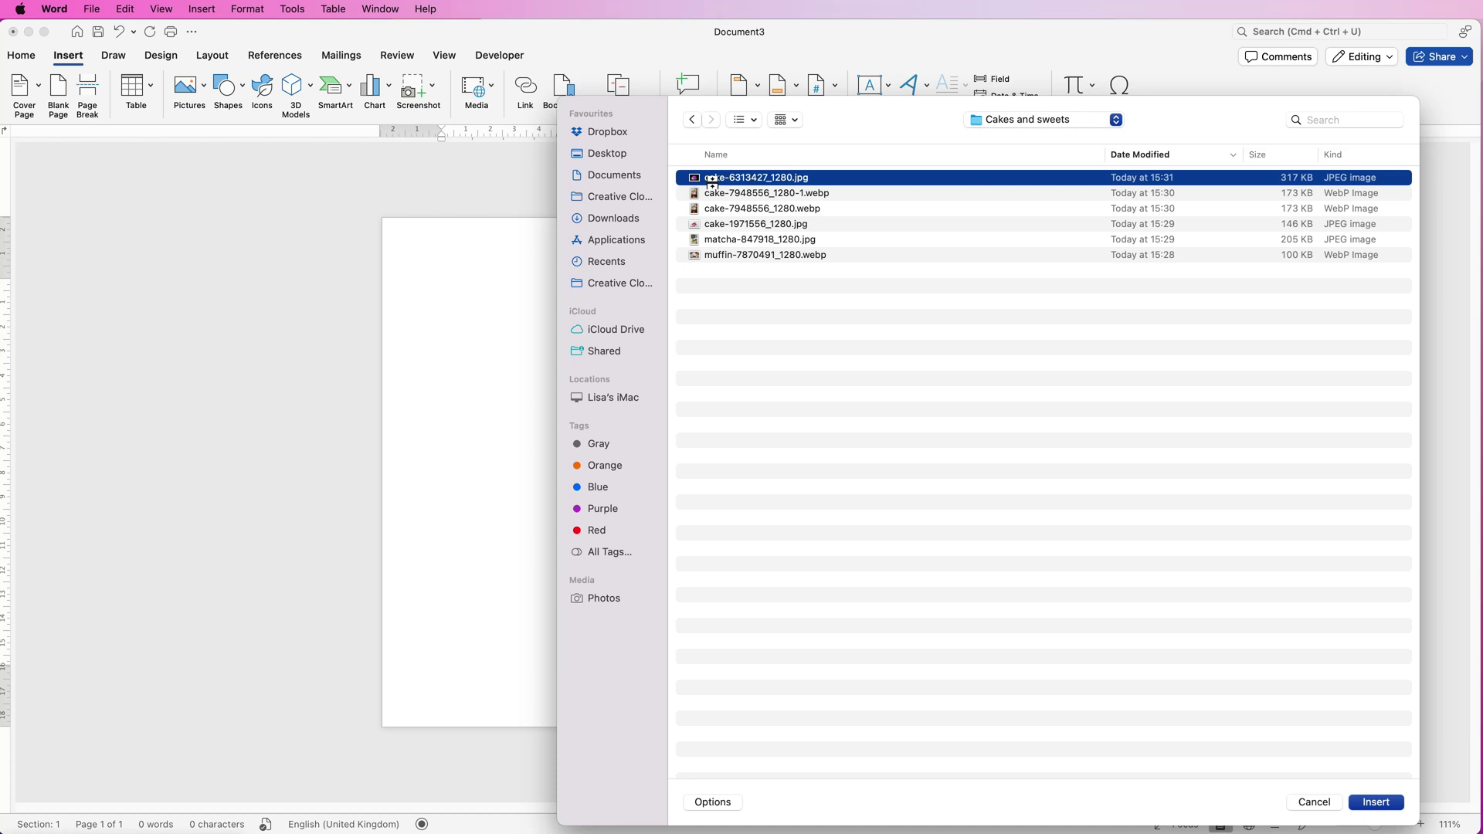
shift+click(784, 255)
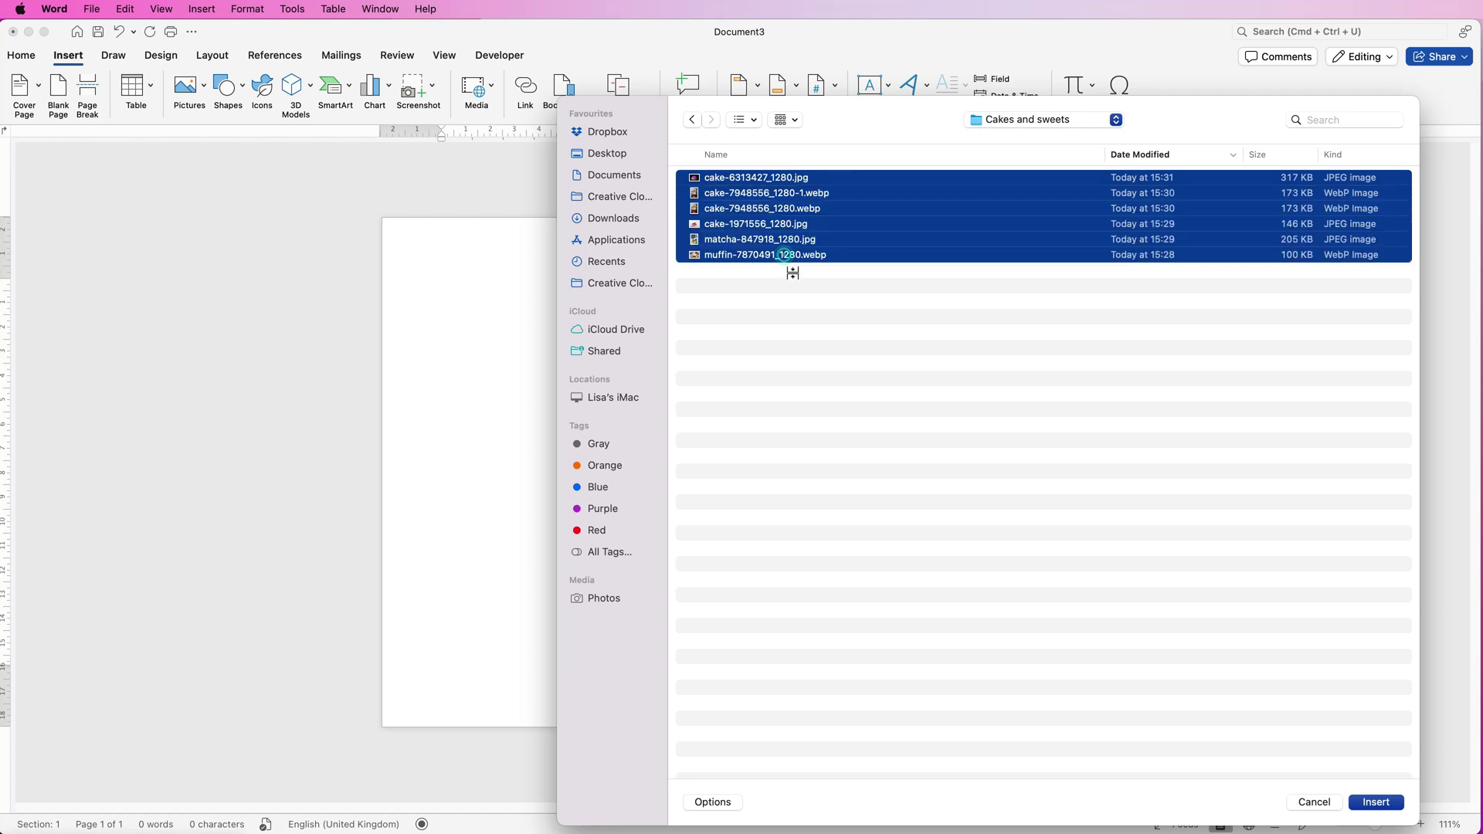
click(1388, 804)
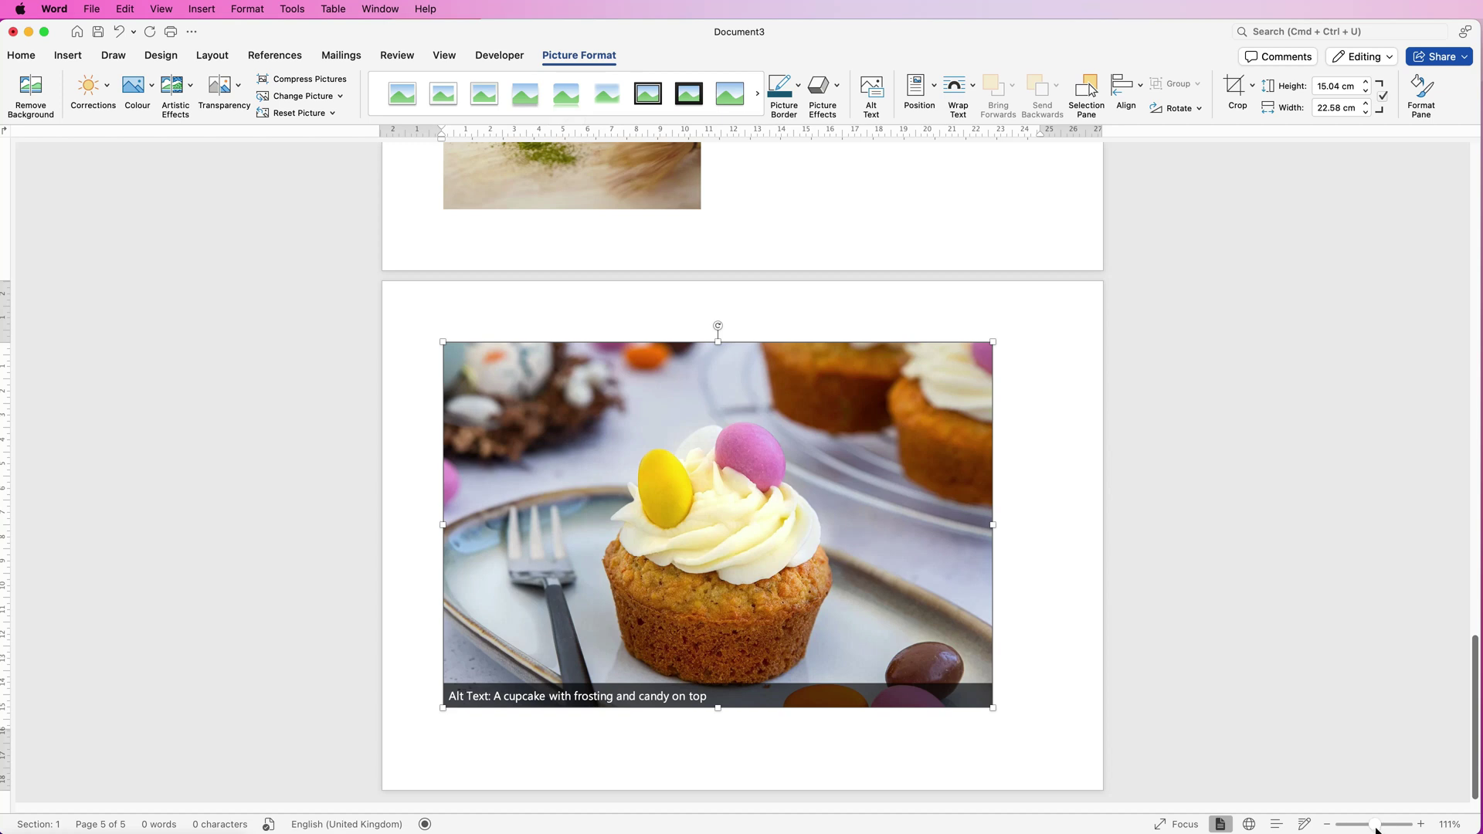
Set the purple cake picture's text wrapping to In Front of Text, then shrink it to about half size in the first page's upper-left corner.
drag(1378, 826, 1357, 825)
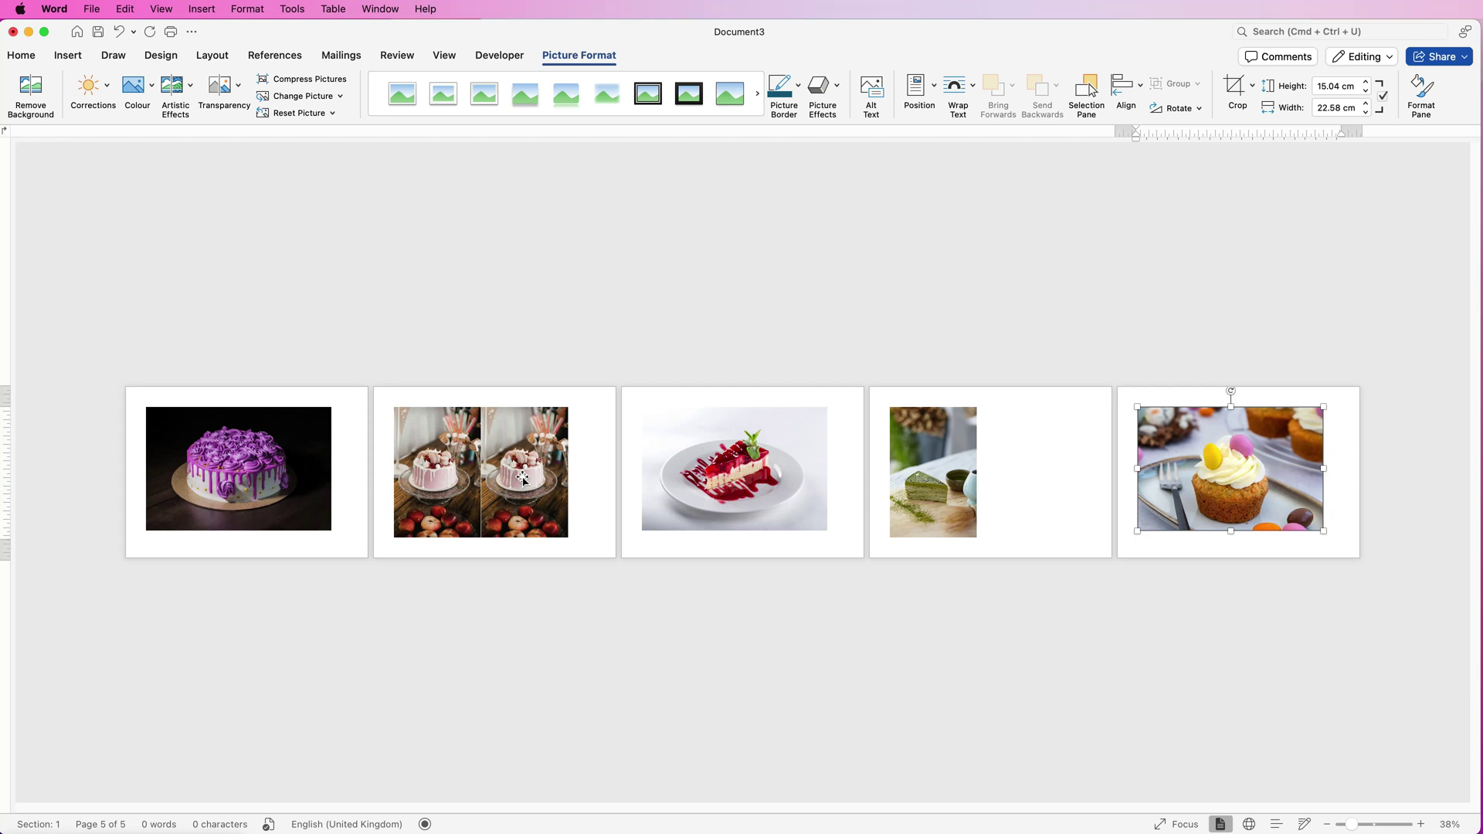
scroll(517, 480, up, 5)
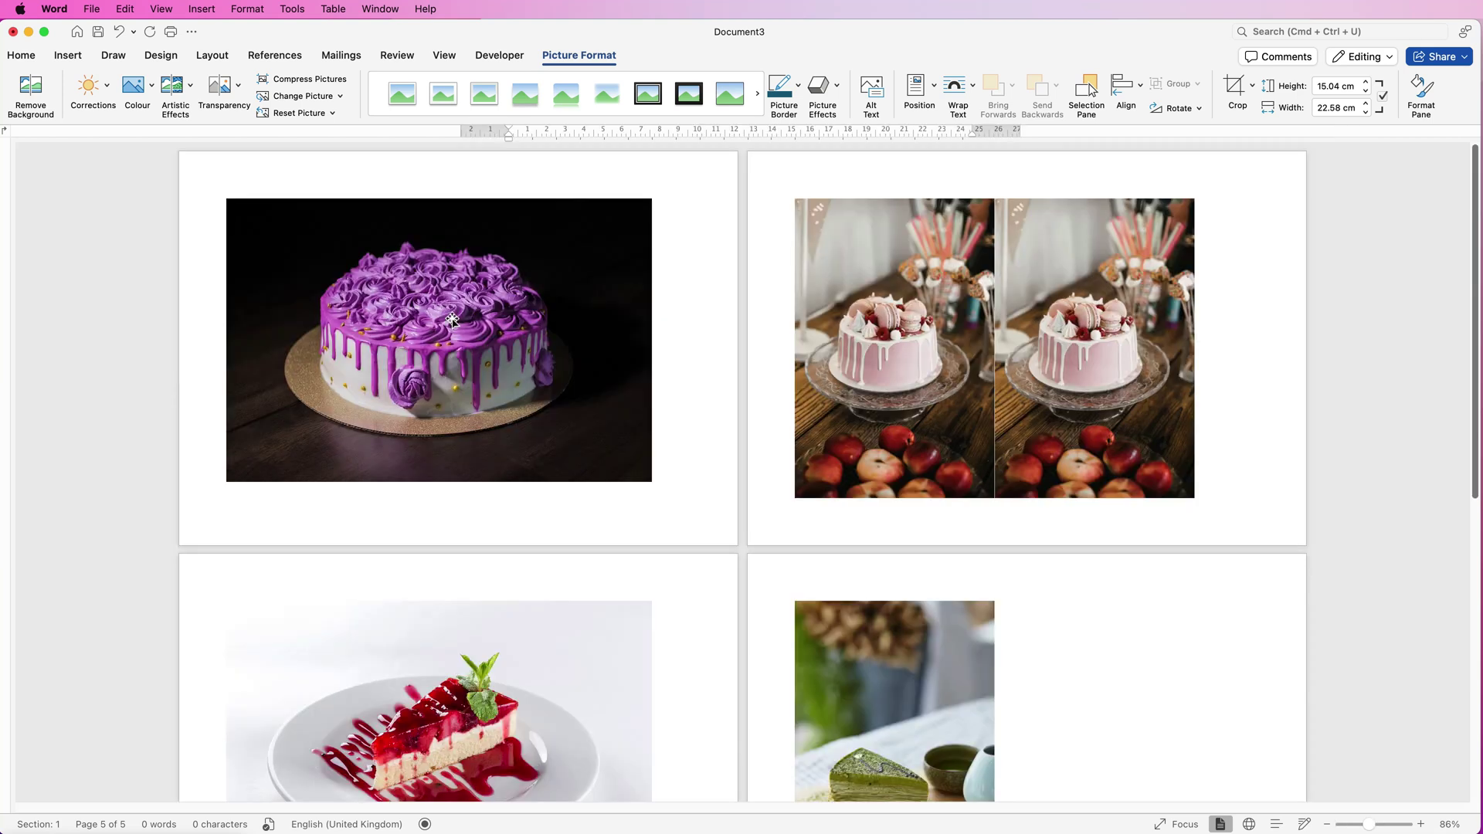
click(451, 321)
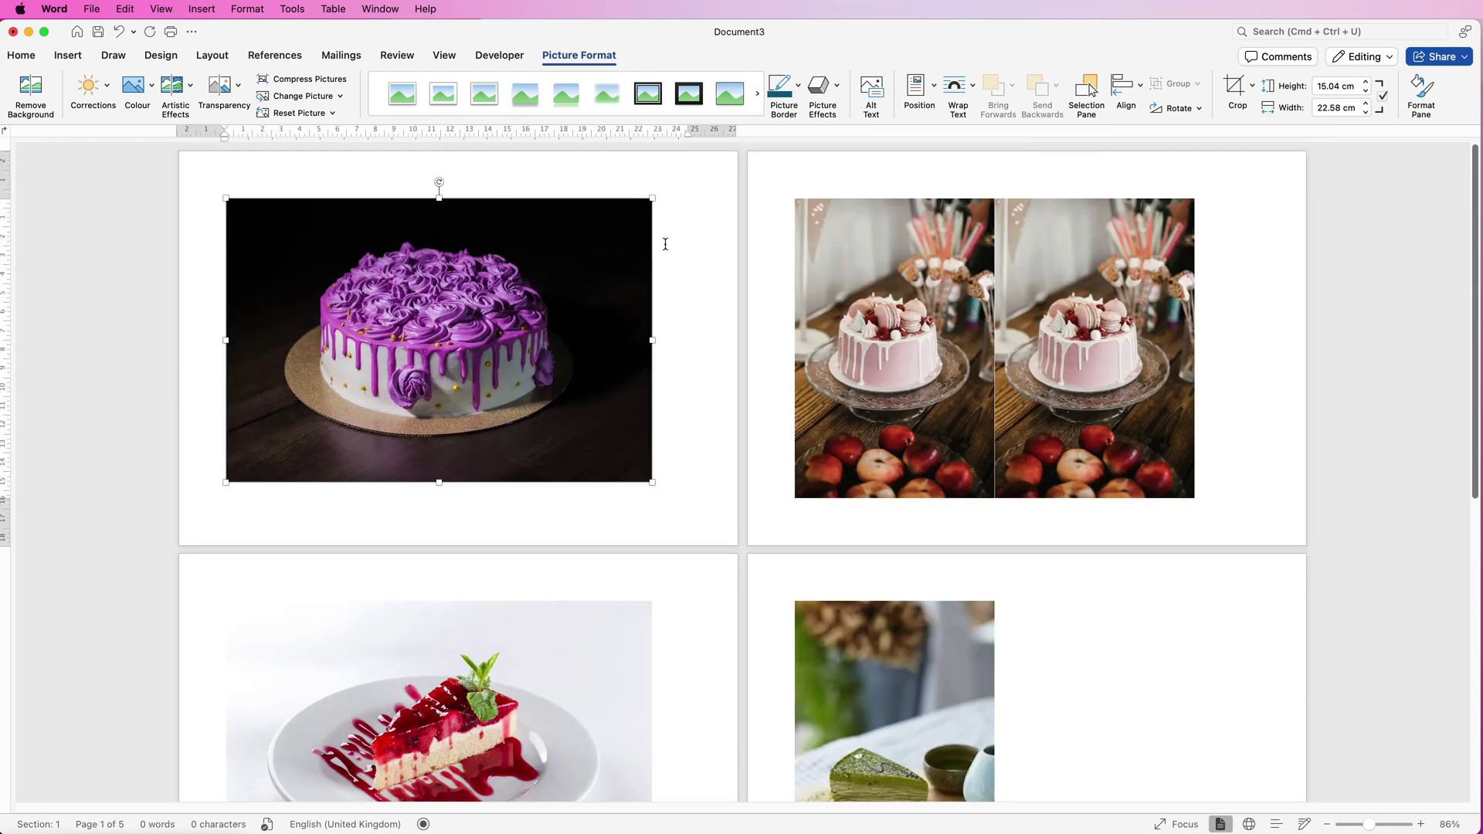
right_click(436, 290)
mouse_move(517, 503)
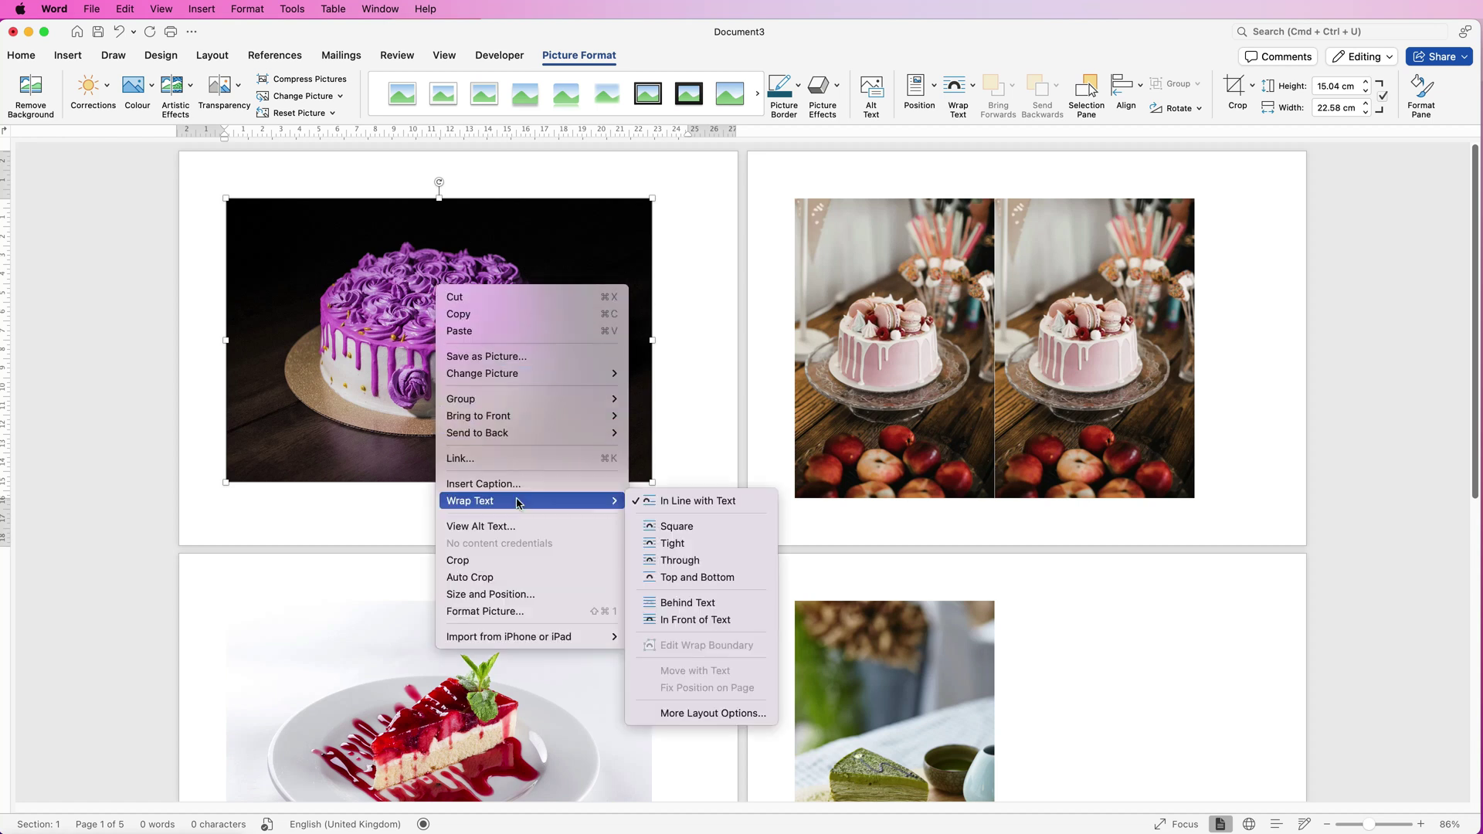
click(669, 619)
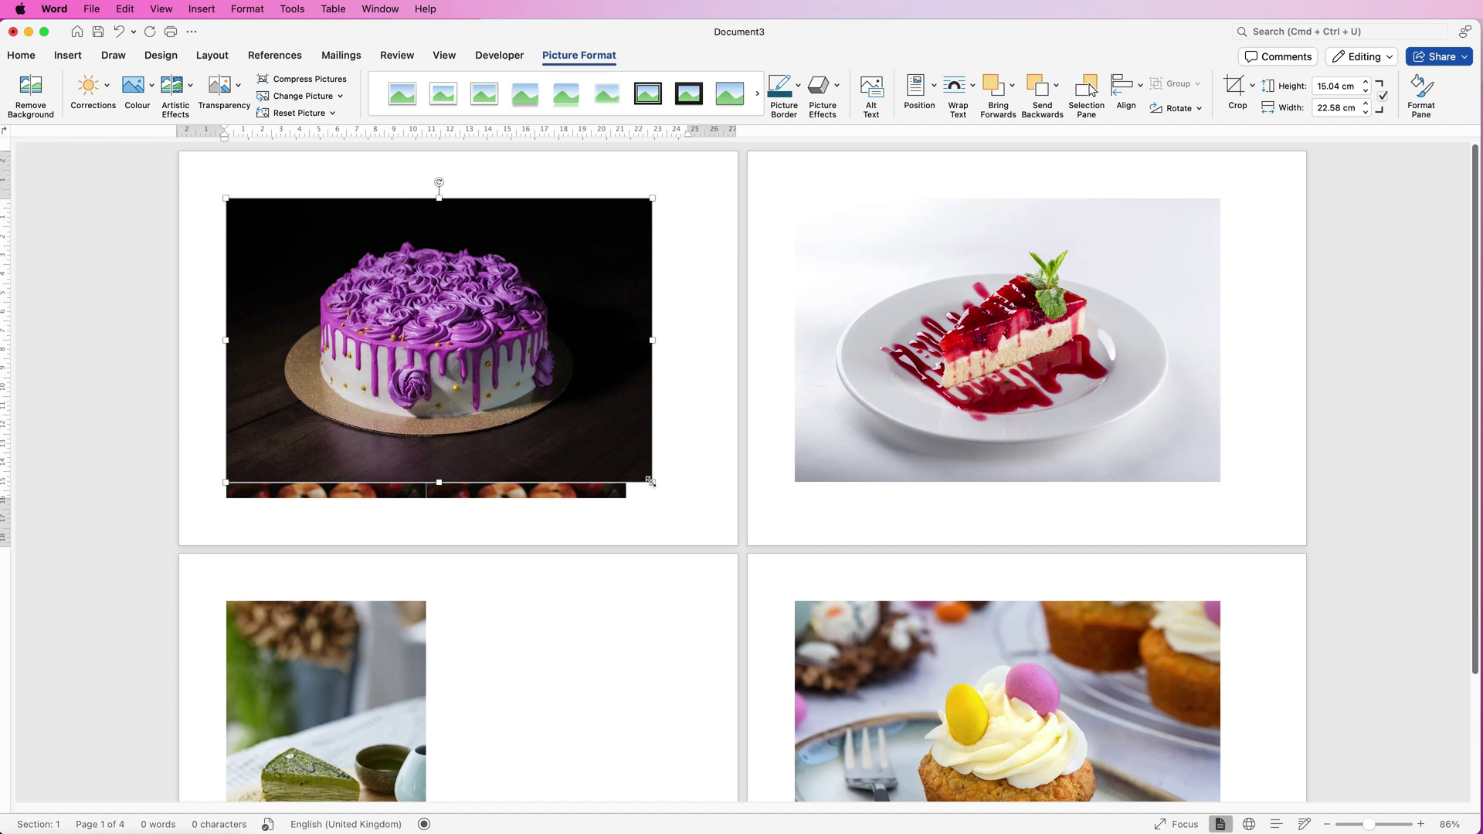
drag(647, 477, 433, 334)
drag(383, 281, 360, 251)
Wrap the right-hand copy of the pink cake picture In Front of Text and shrink it to about 11.8 × 7.8 cm, clear of its duplicate.
click(523, 361)
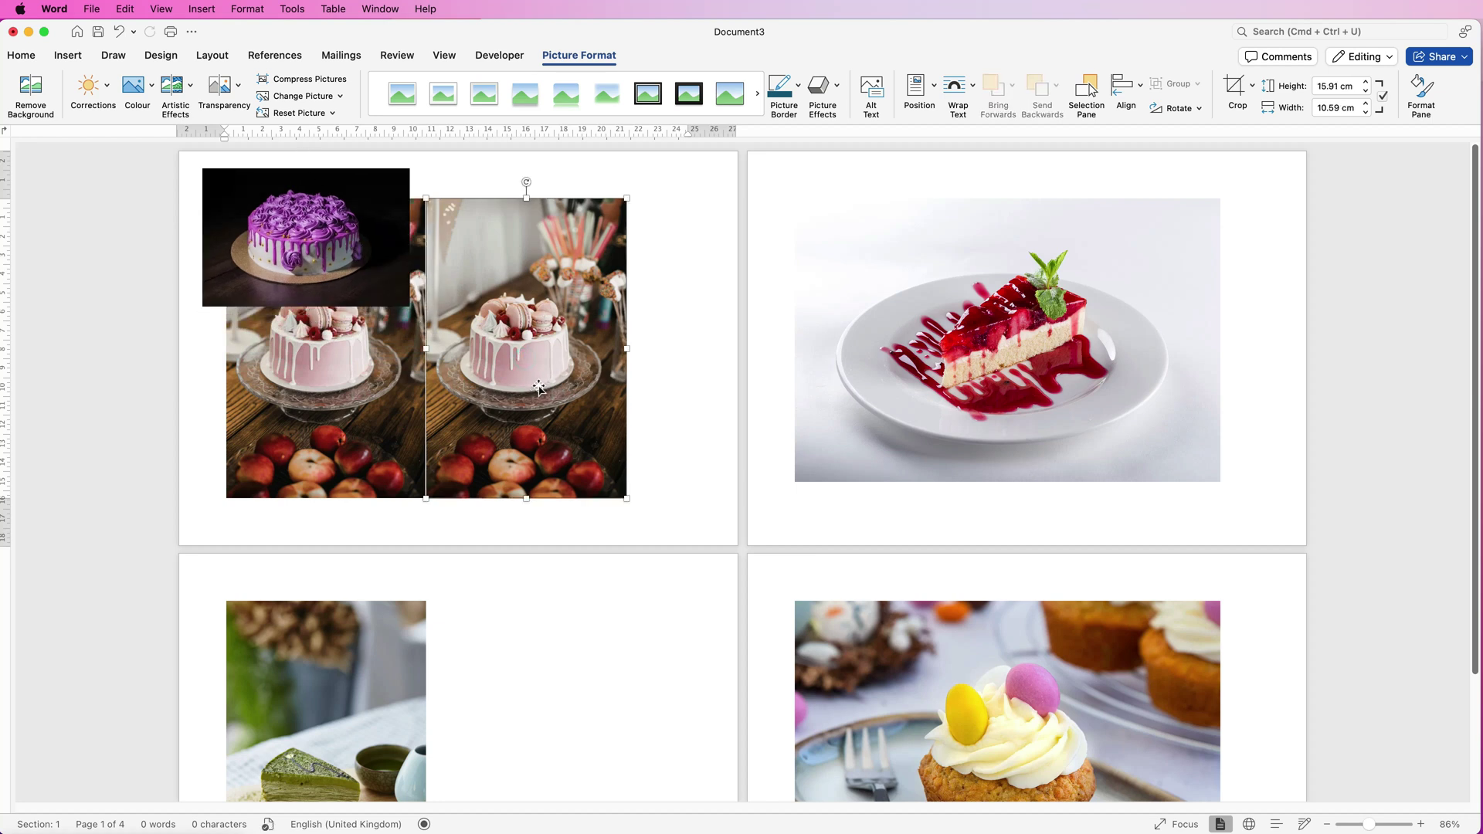
right_click(541, 370)
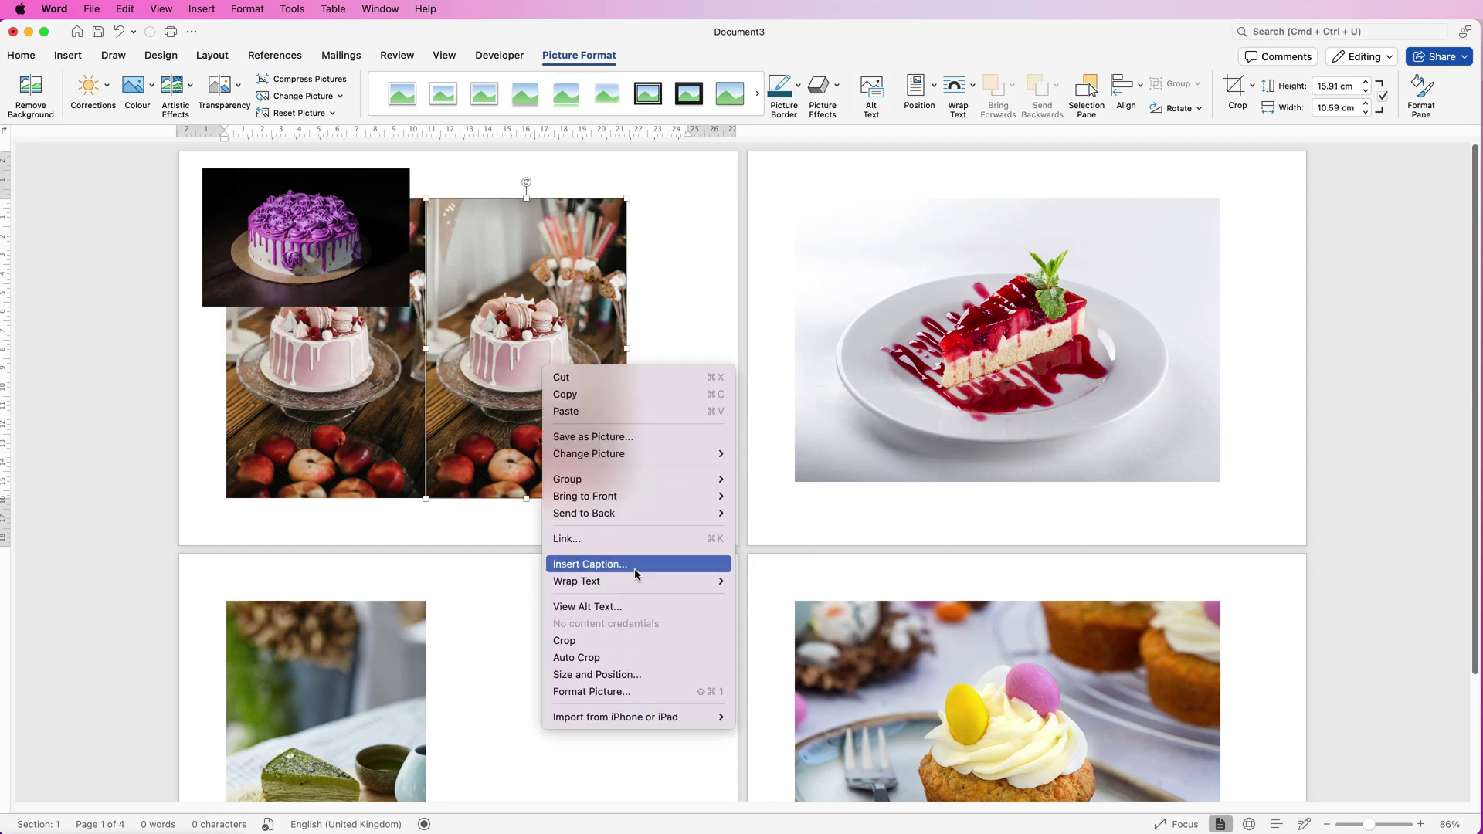
mouse_move(635, 583)
click(796, 700)
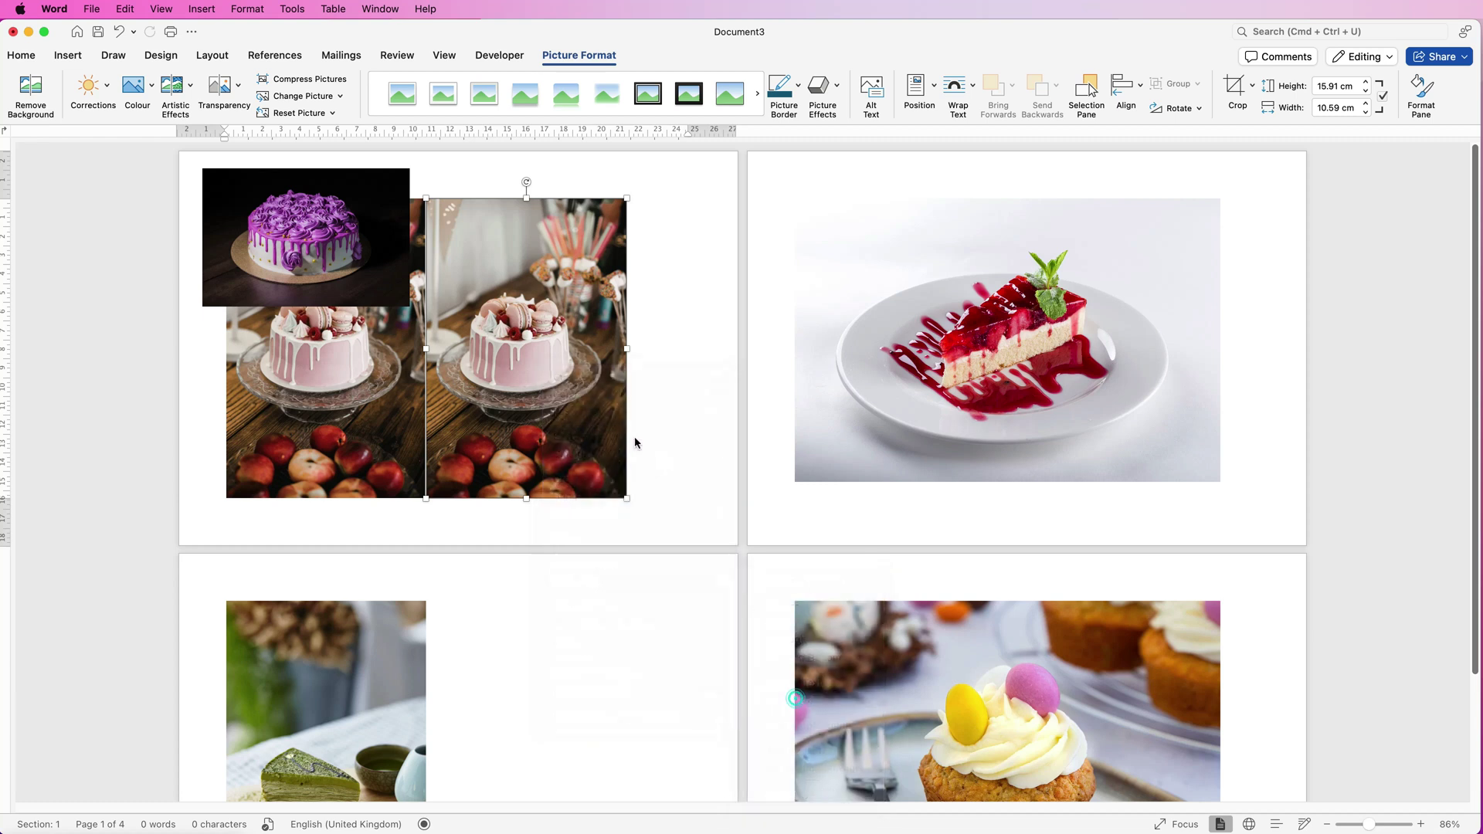
drag(1133, 250, 624, 226)
drag(687, 173, 633, 253)
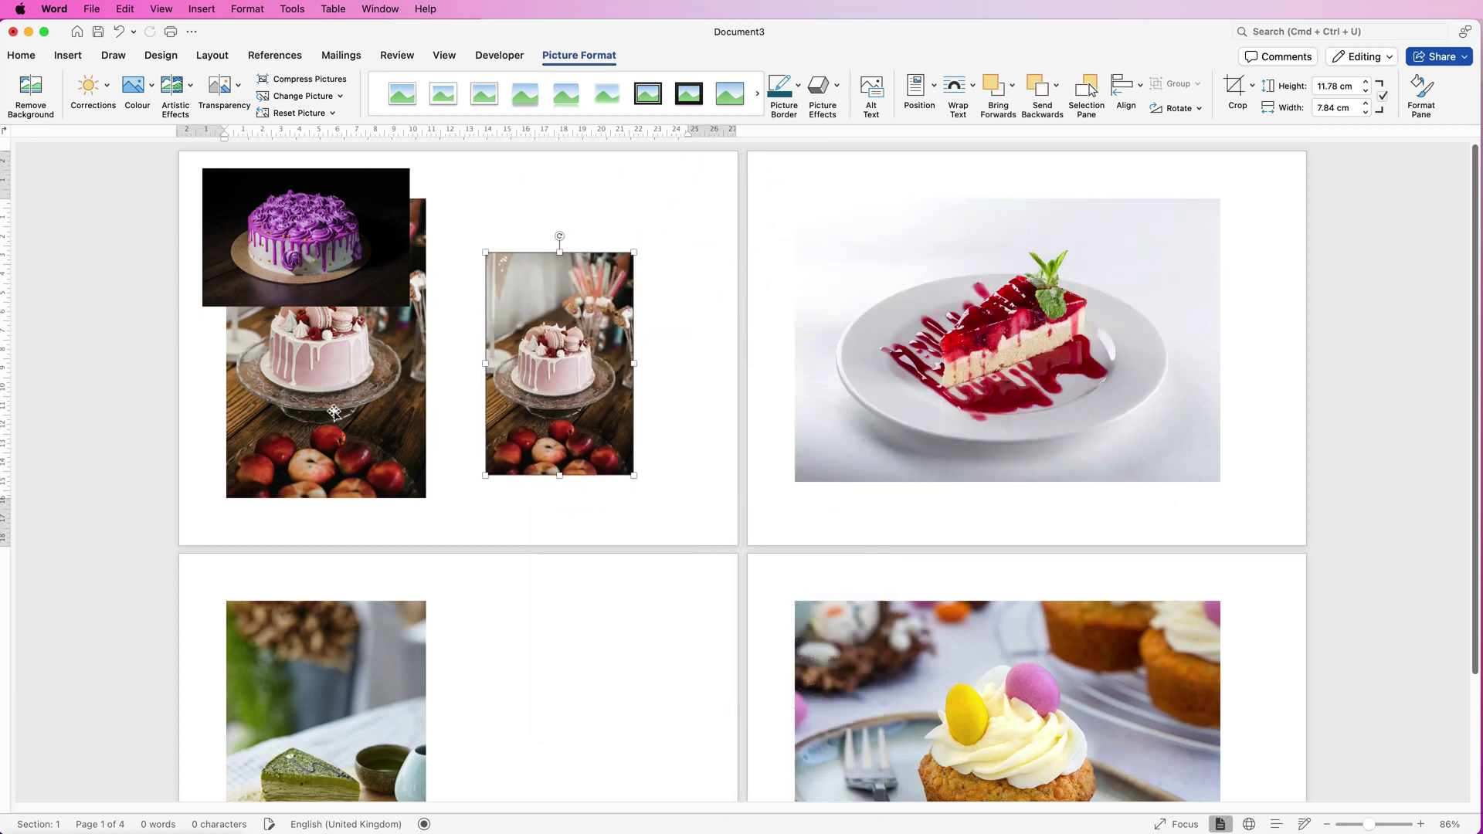
Delete the remaining full-size duplicate of the pink cake picture from the first page.
click(378, 380)
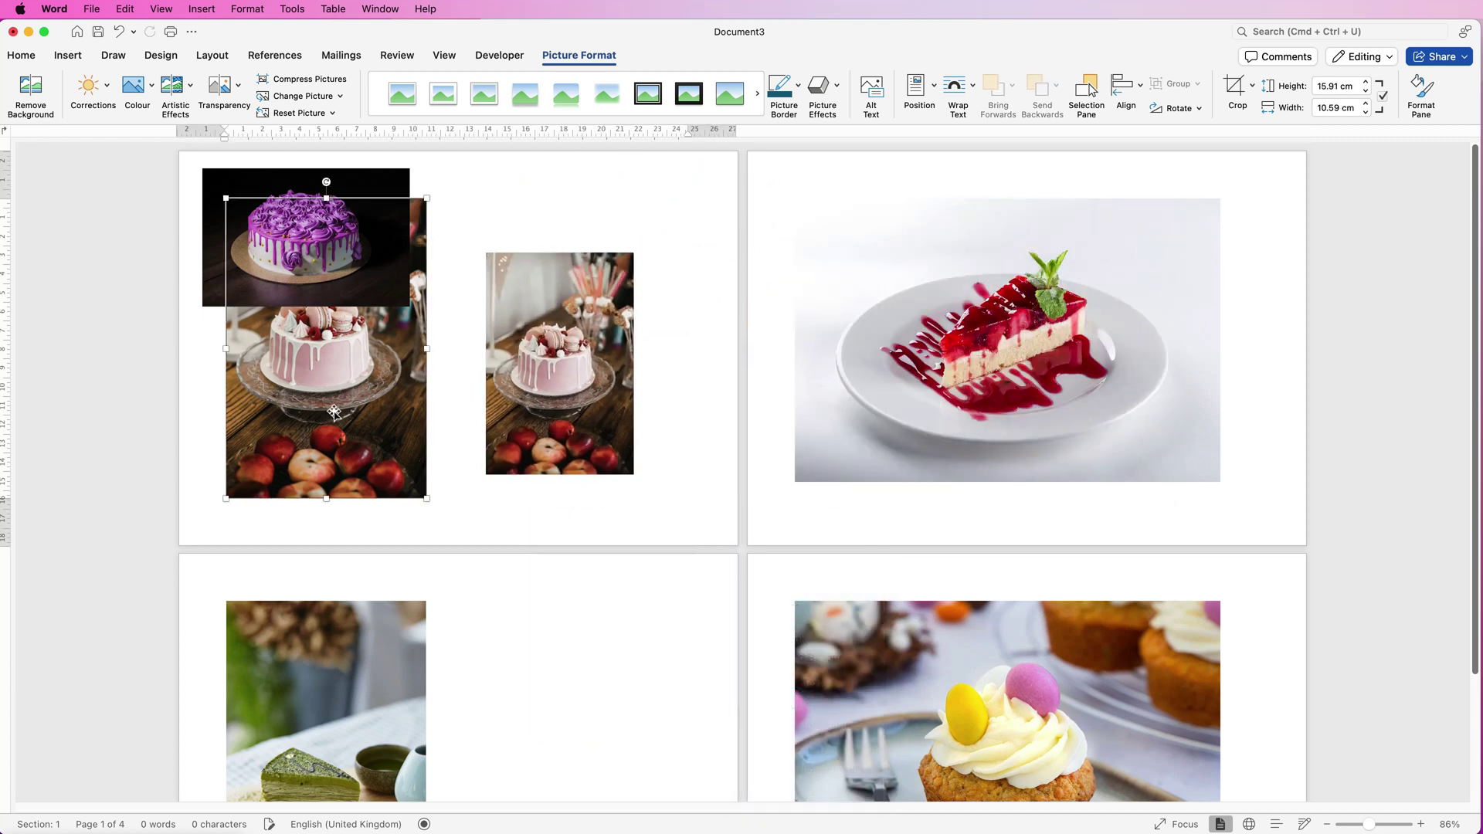
key(Delete)
Set the text wrapping of the cheesecake picture and the green matcha cake picture to In Front of Text.
click(381, 349)
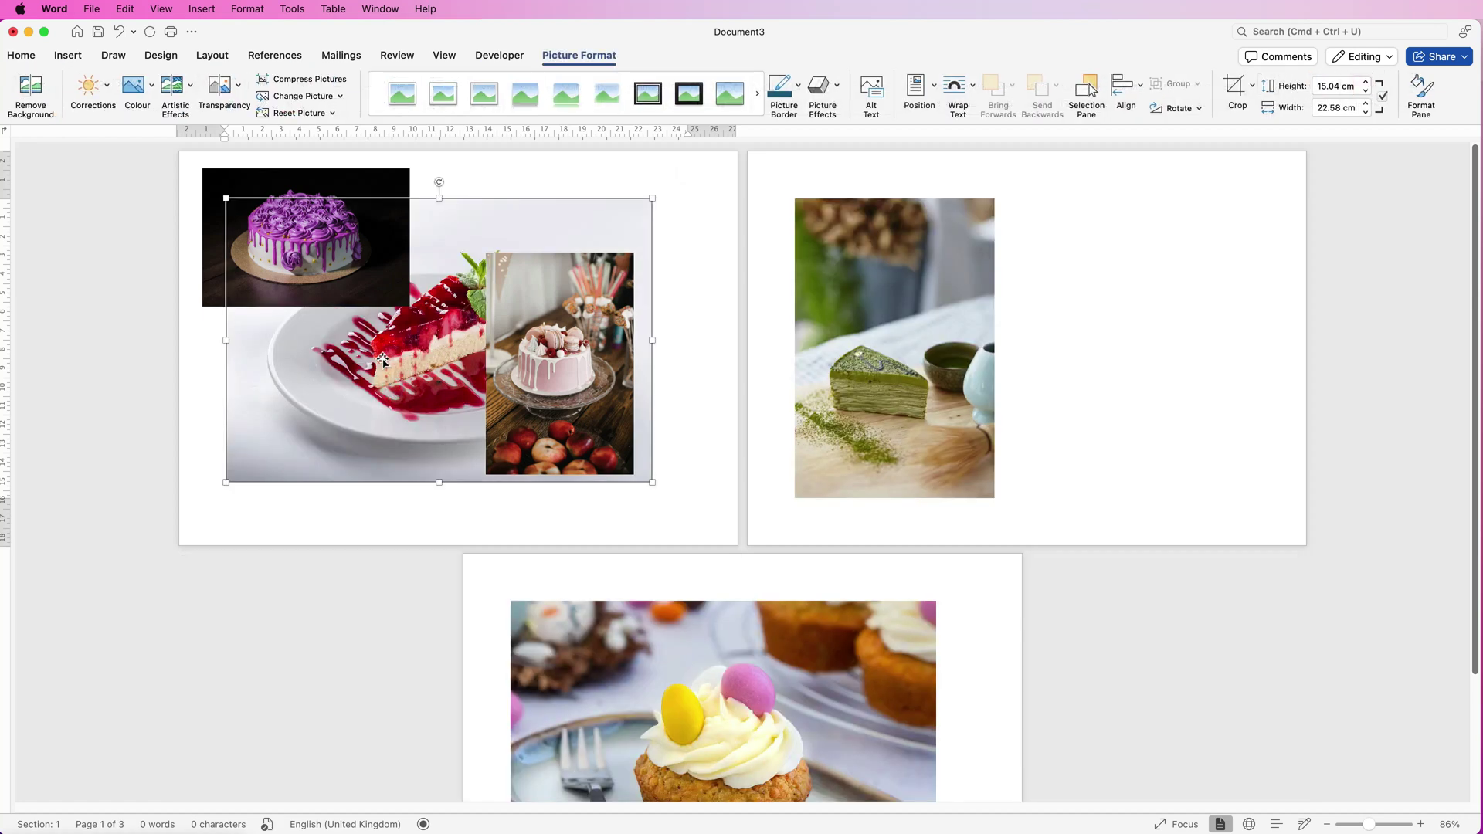
right_click(383, 360)
mouse_move(497, 570)
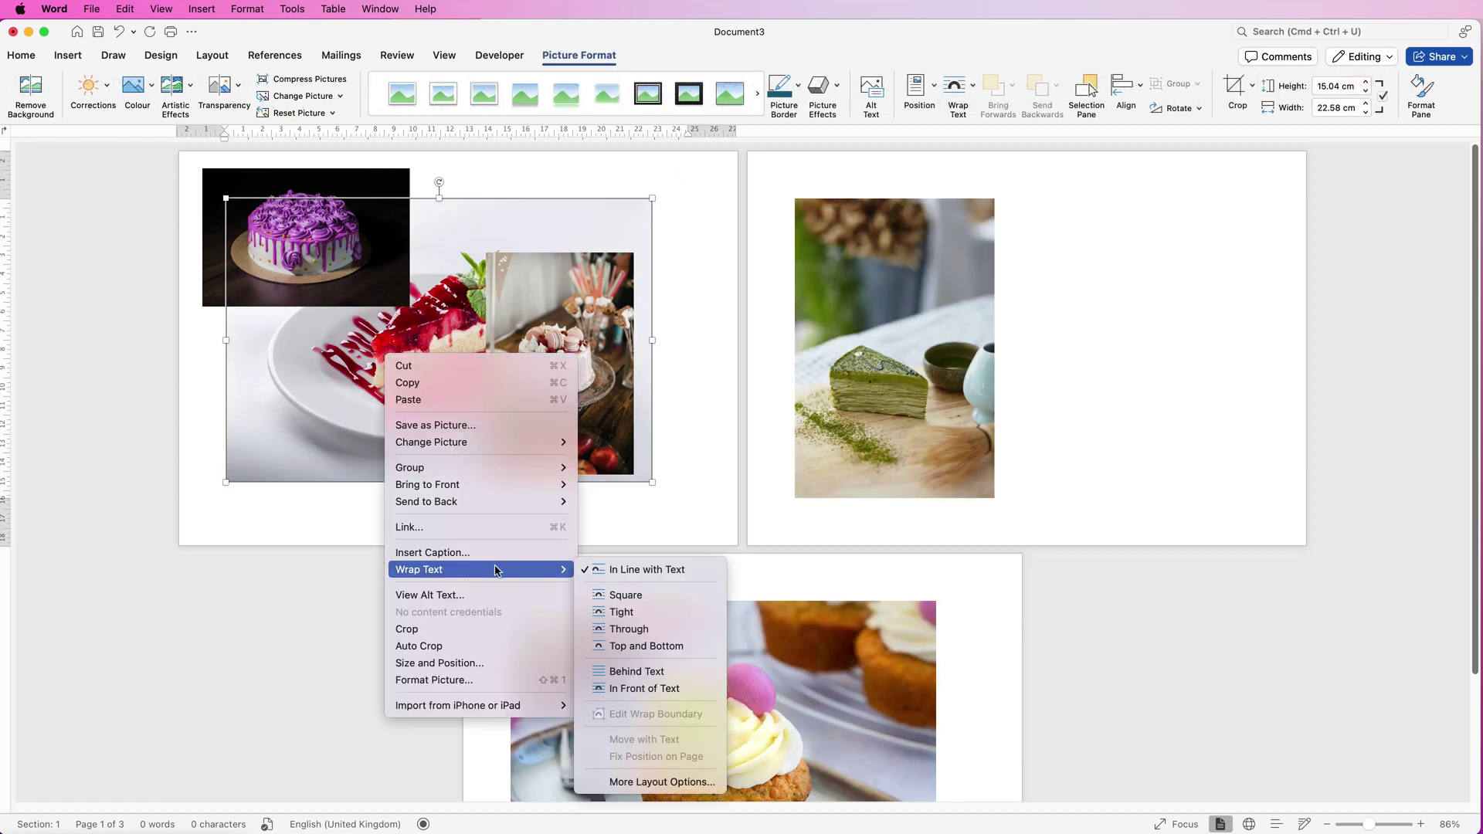
click(629, 688)
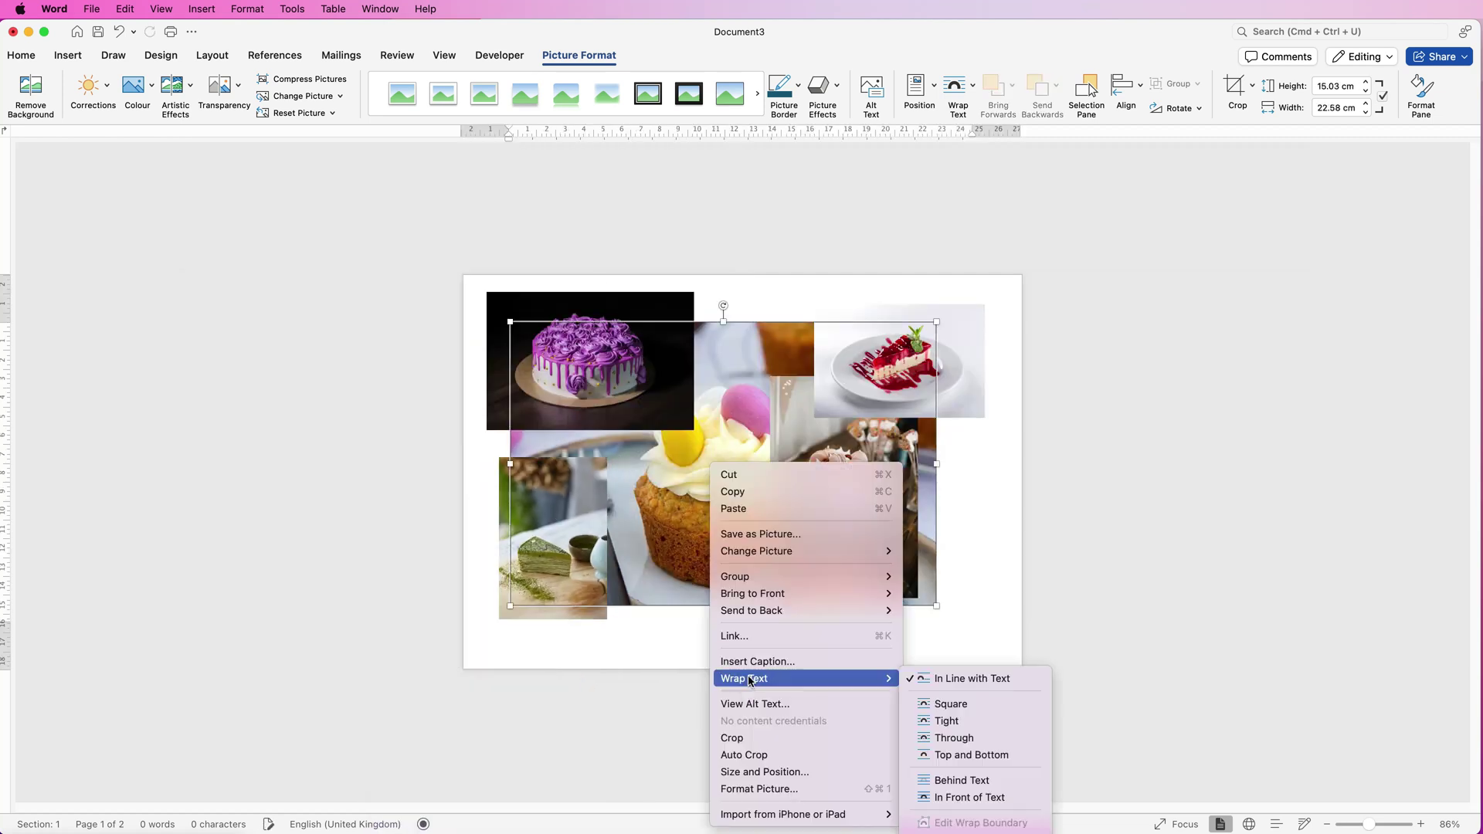
click(741, 472)
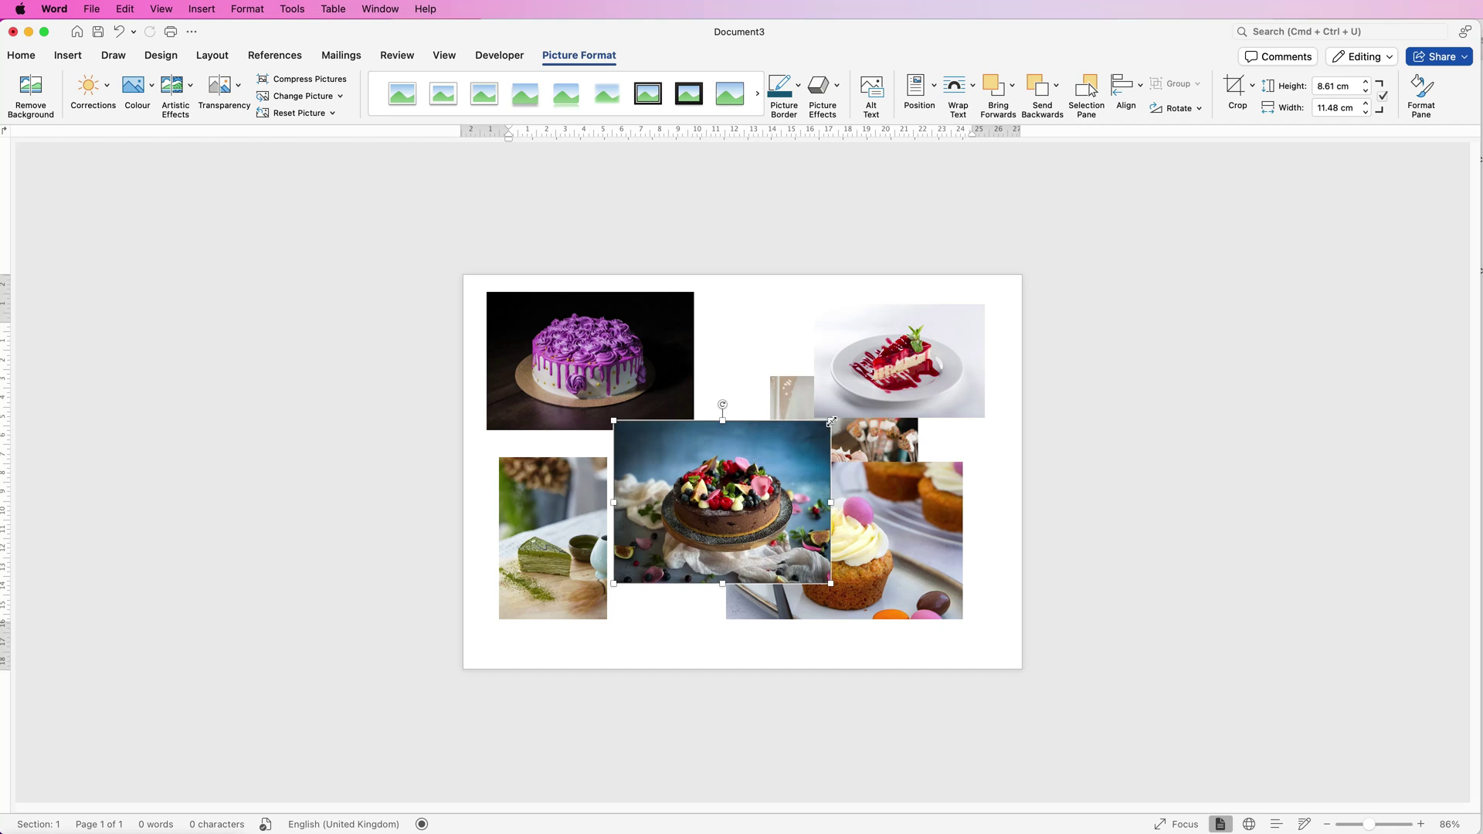
Enlarge the chocolate fruit cake picture to about 18.5 cm wide and crop it at a 1:1 aspect ratio to about 12.7 cm square.
drag(845, 412, 975, 315)
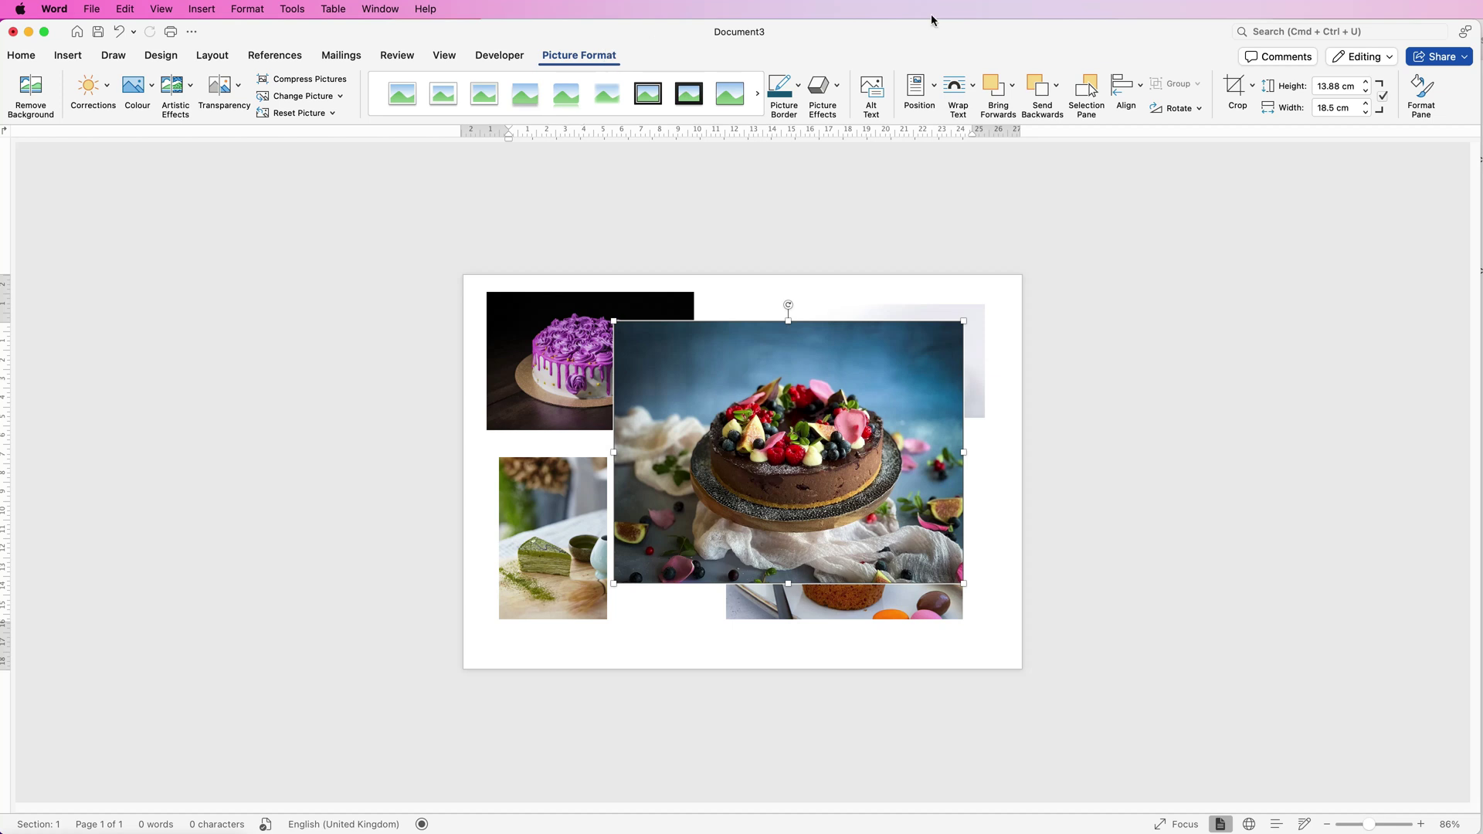
click(1253, 87)
mouse_move(1276, 172)
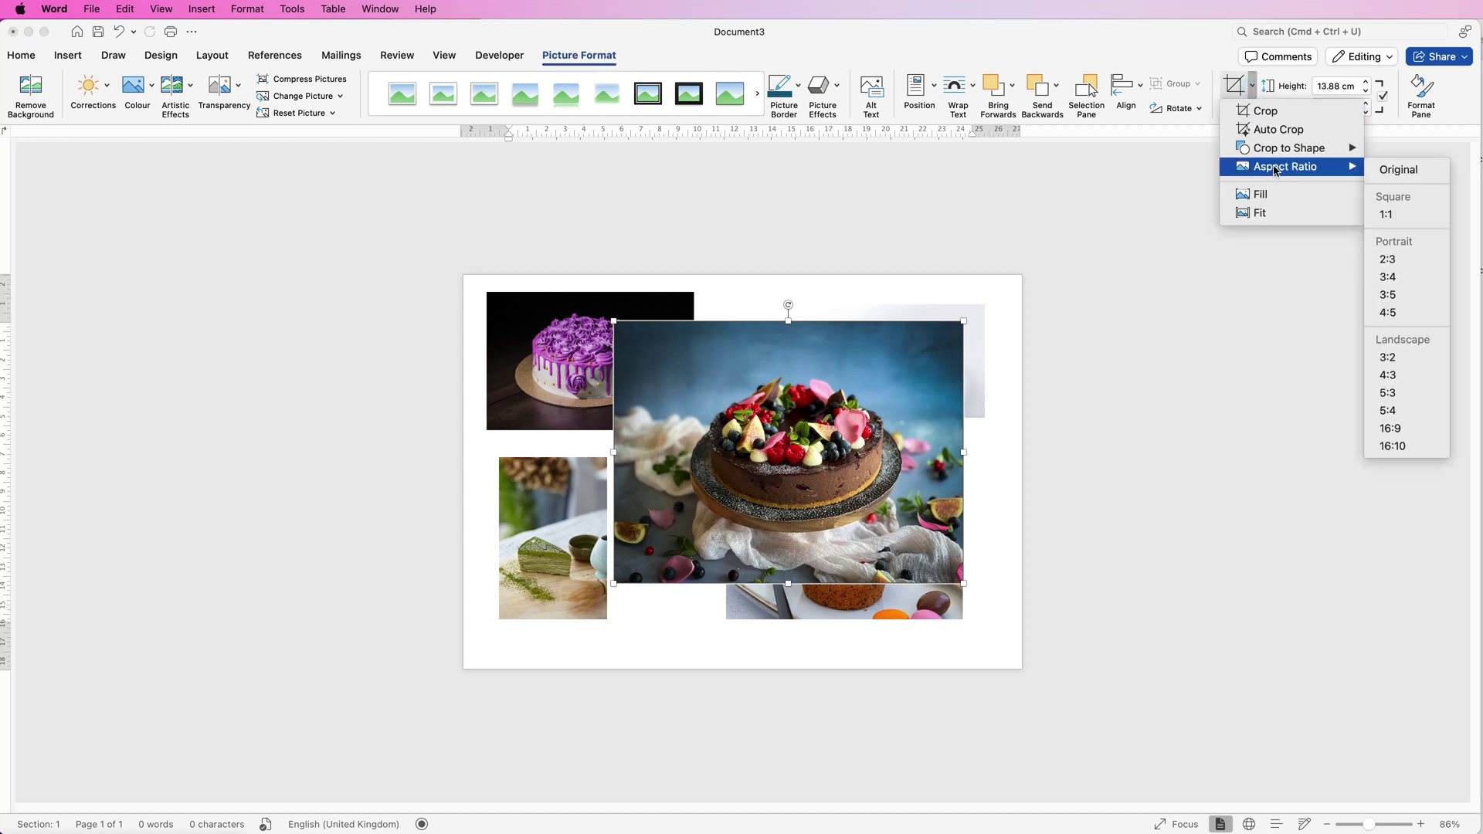
click(1385, 215)
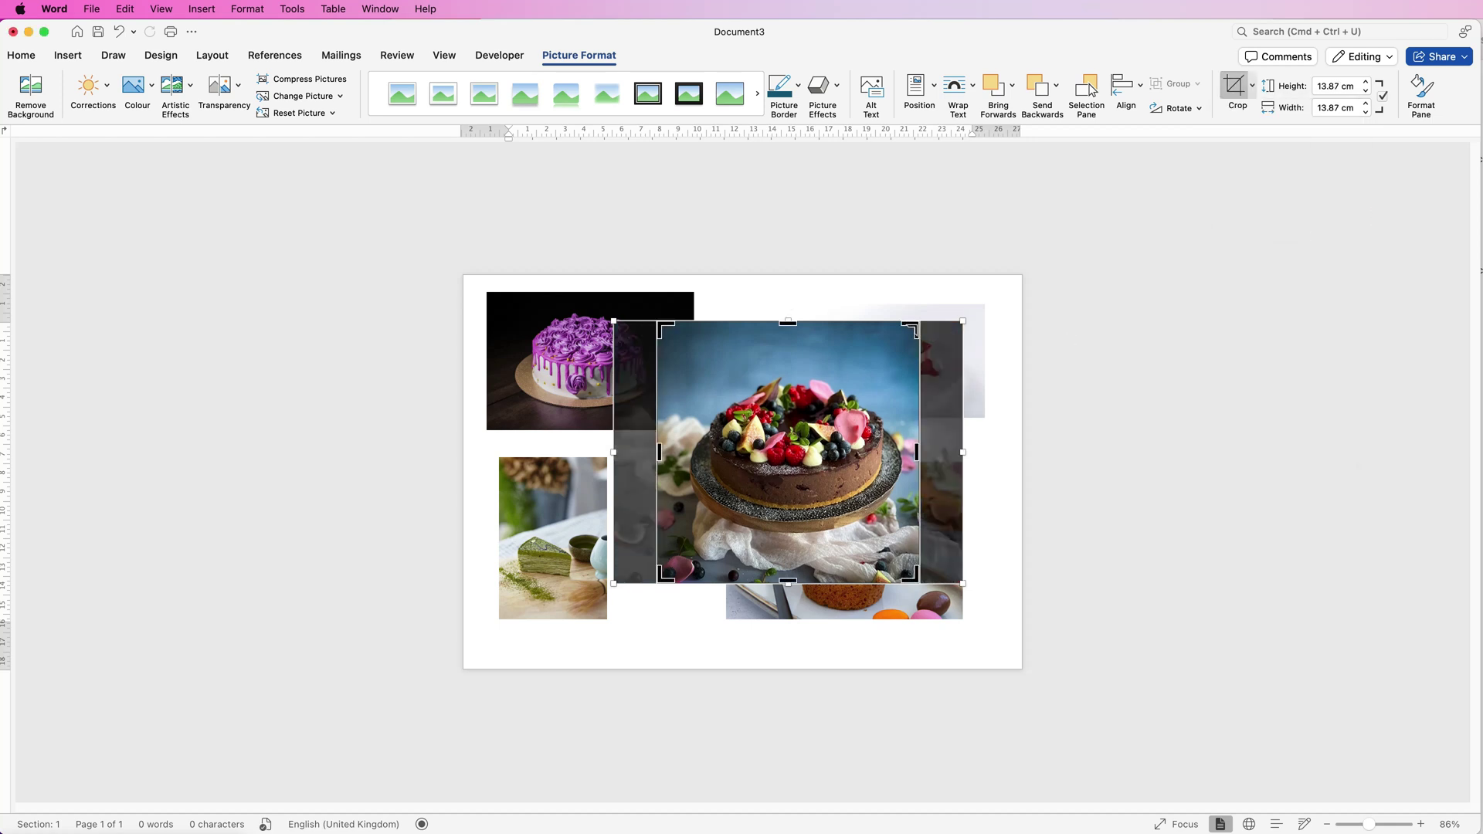
click(917, 325)
mouse_move(913, 328)
mouse_down()
mouse_move(881, 332)
mouse_move(869, 361)
mouse_move(787, 425)
mouse_move(909, 354)
mouse_up()
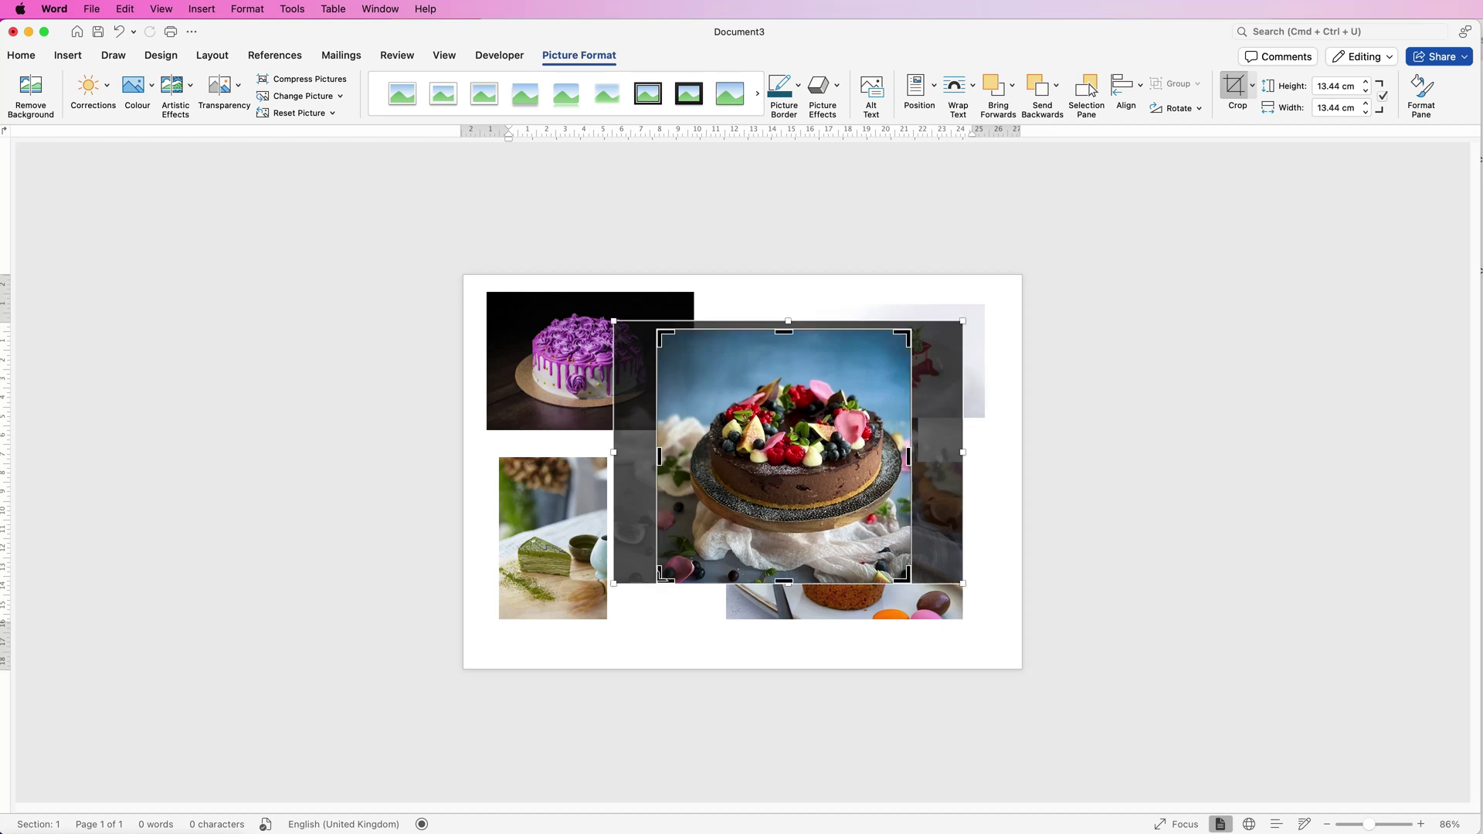
drag(657, 581, 687, 580)
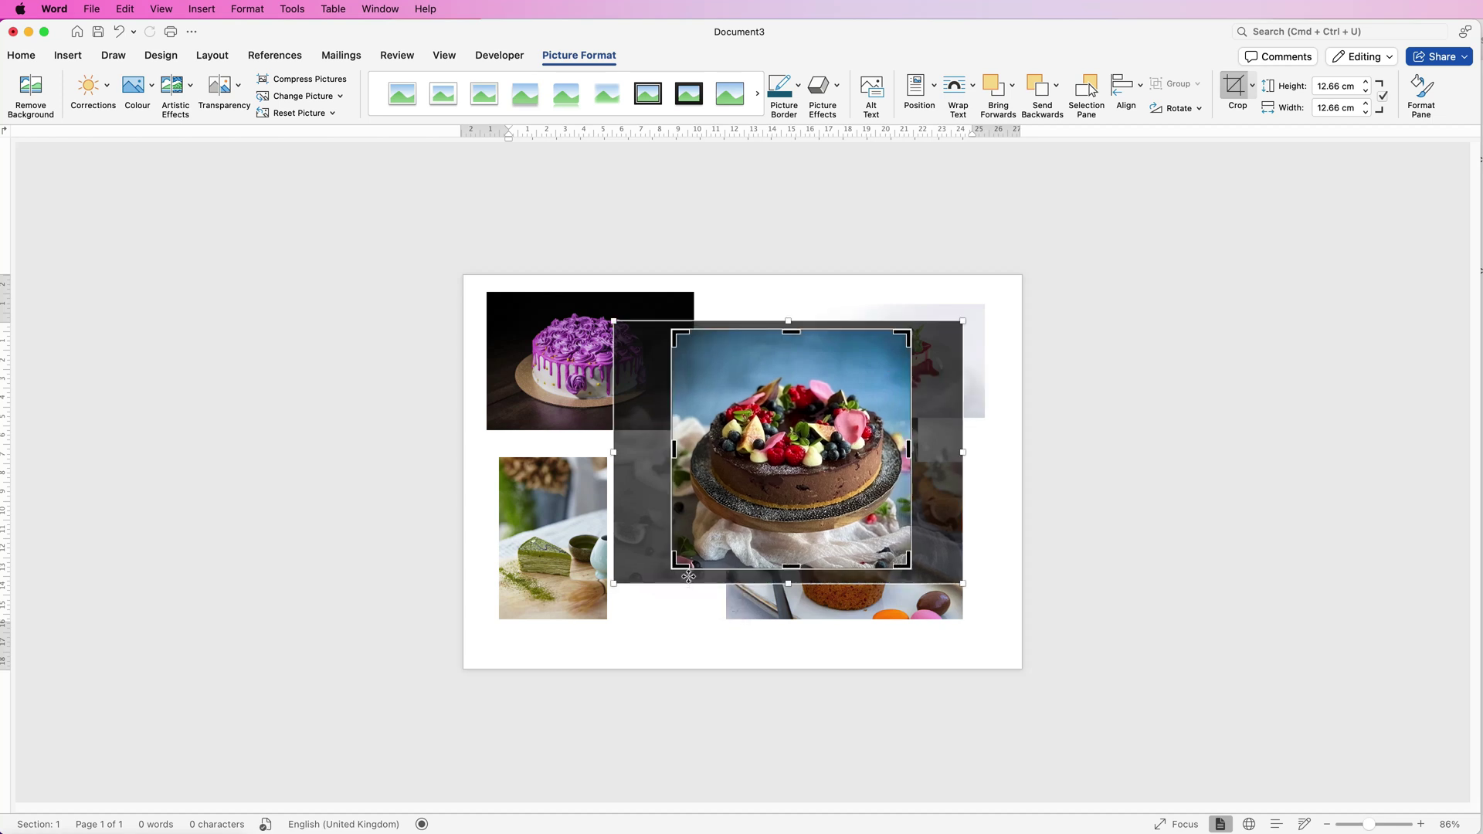
key(Return)
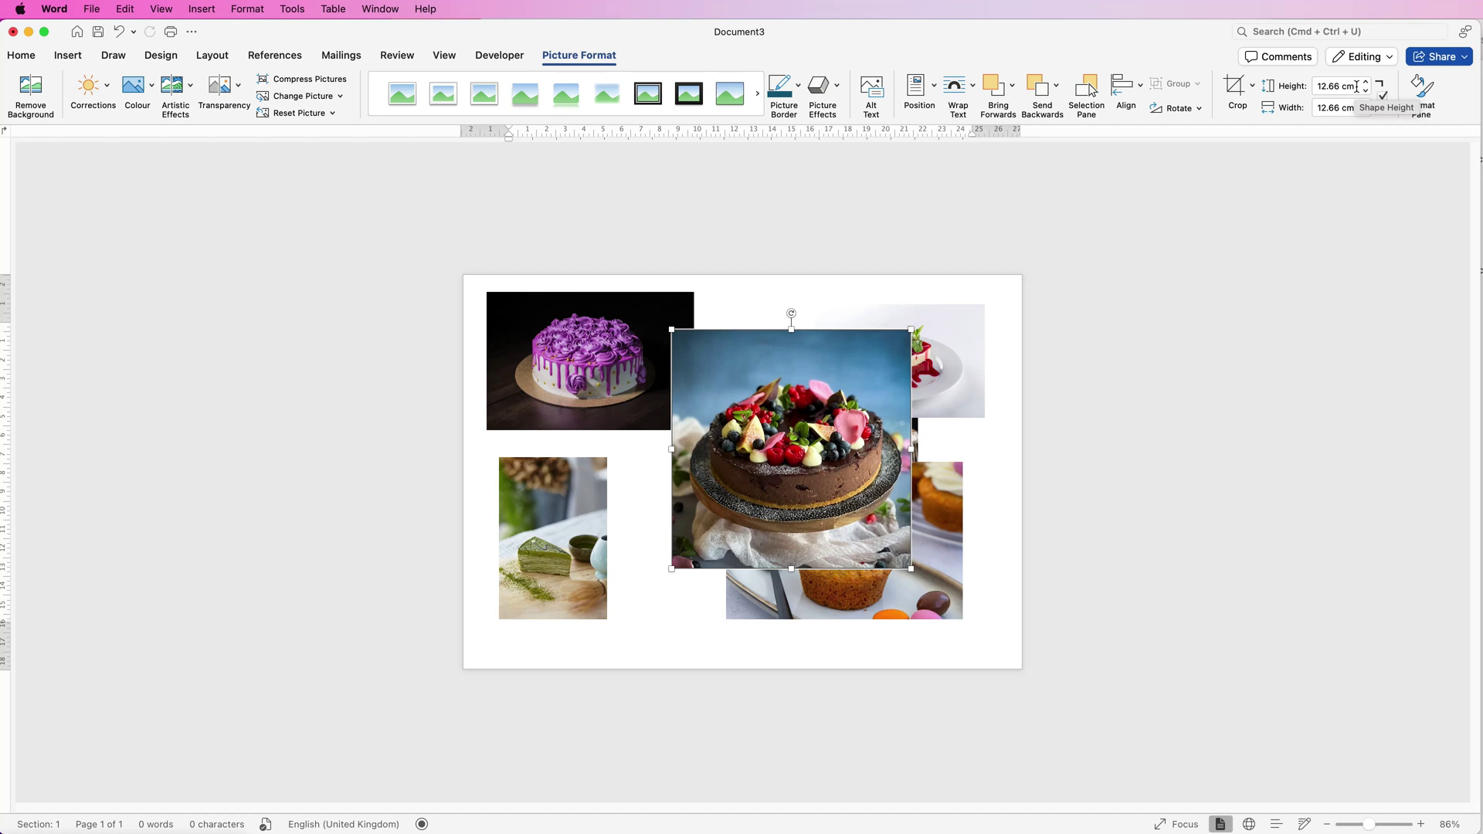
Set the square chocolate fruit cake picture's height to 8 cm.
drag(1357, 86, 1322, 91)
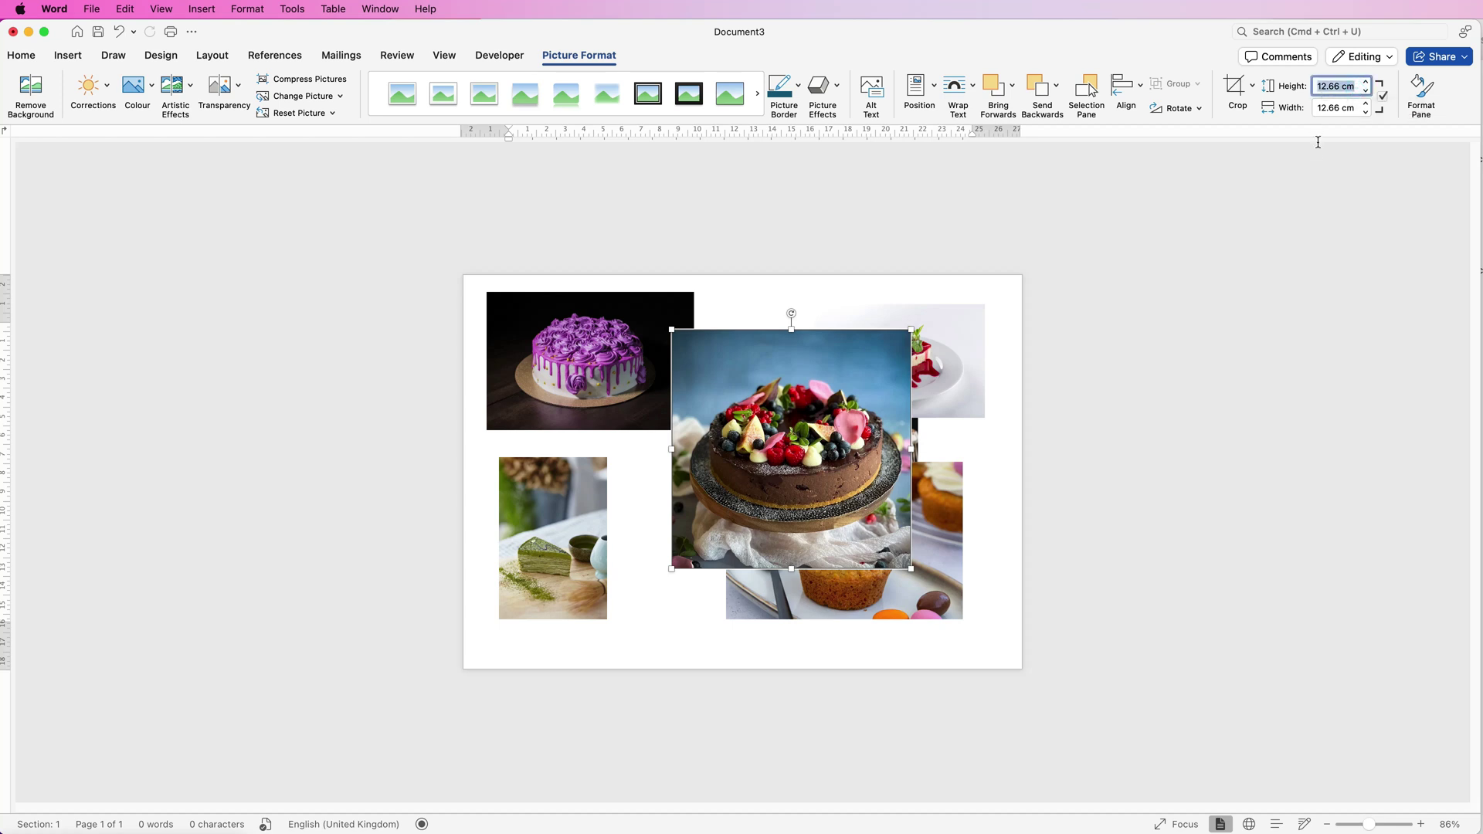
text(8)
key(Return)
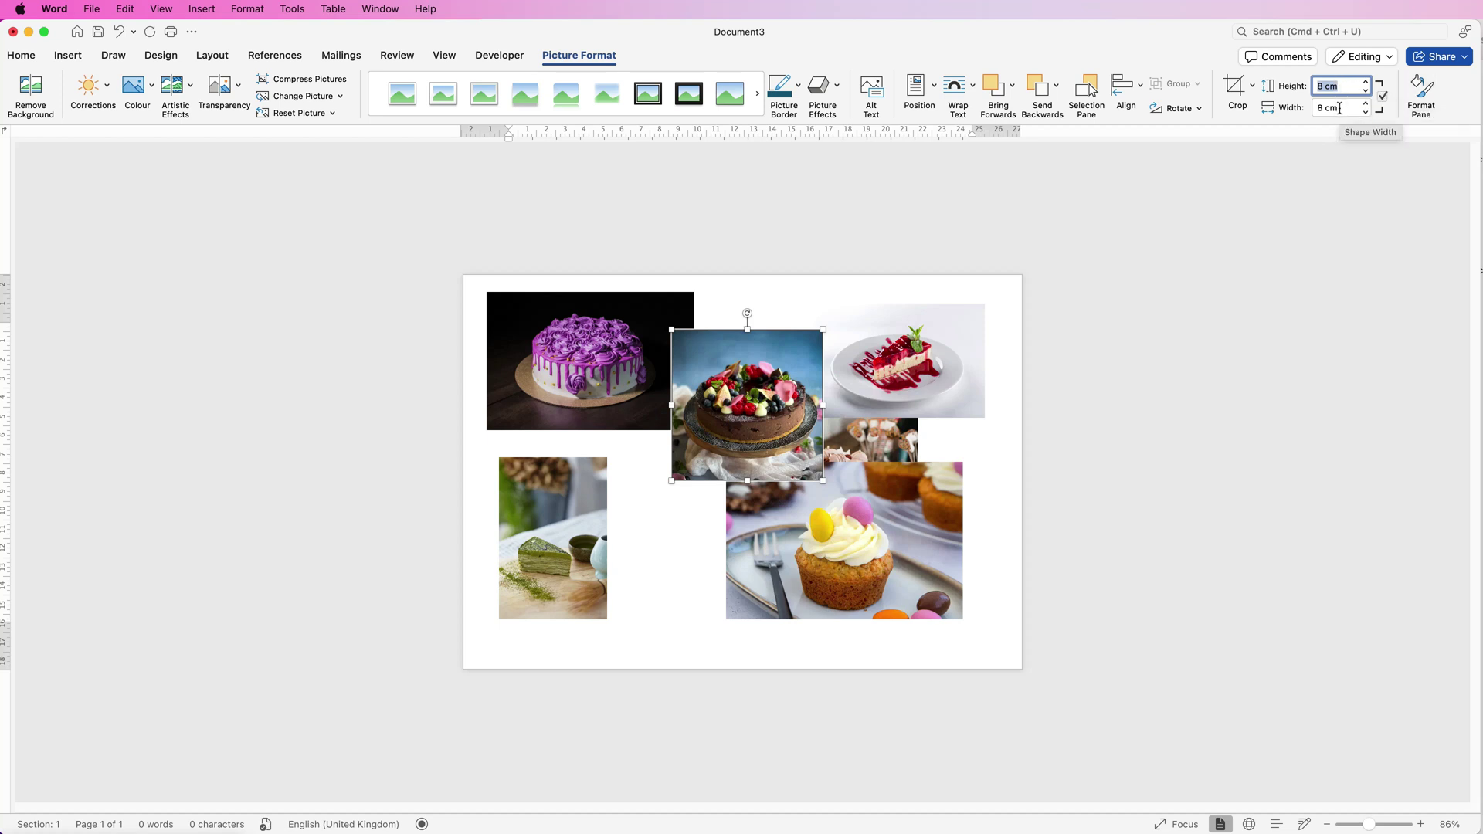
Crop the chocolate fruit cake picture to an oval shape and move it between the matcha cake and cupcake pictures.
click(1252, 88)
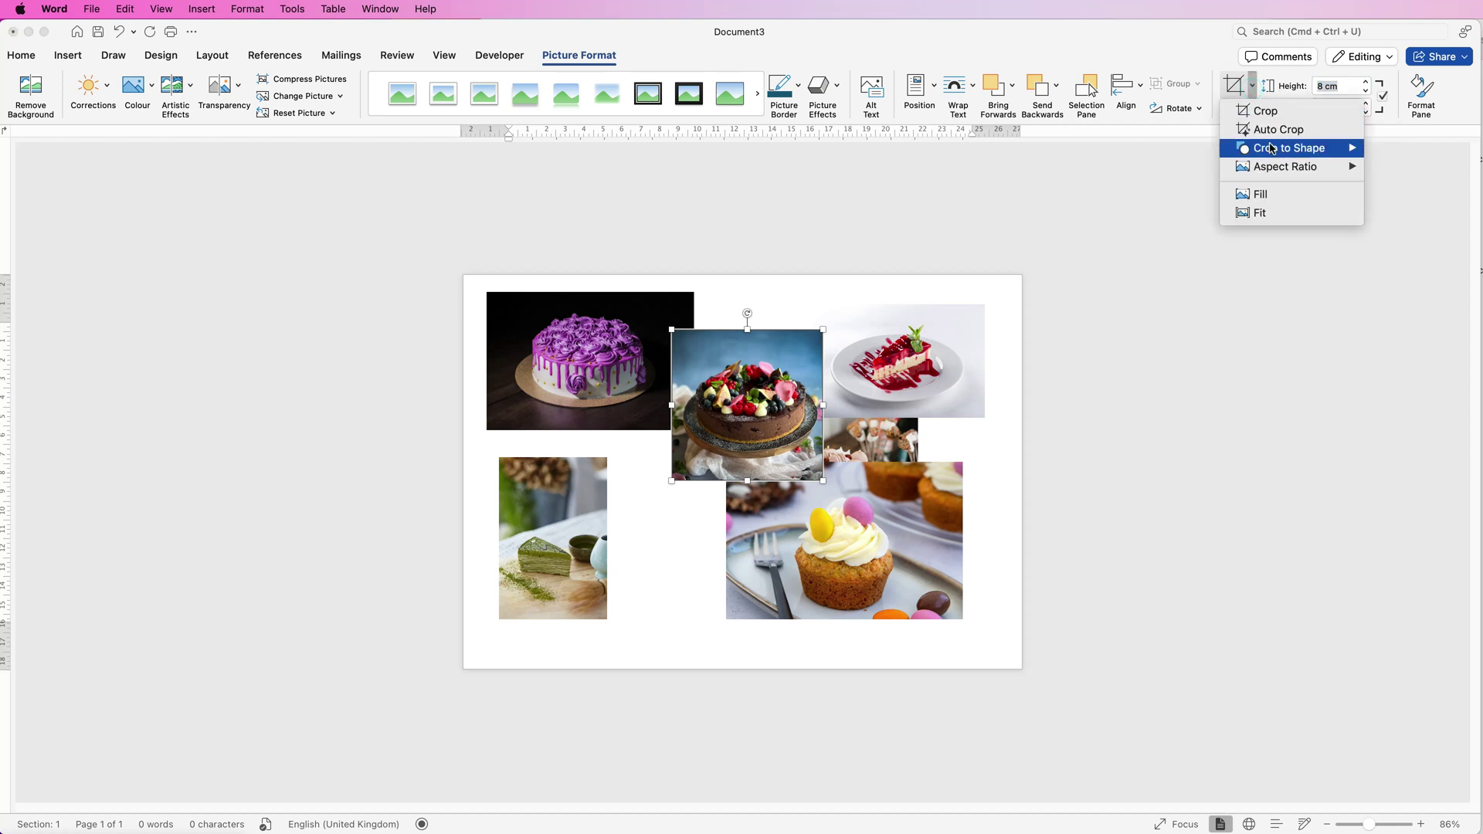
mouse_move(1274, 152)
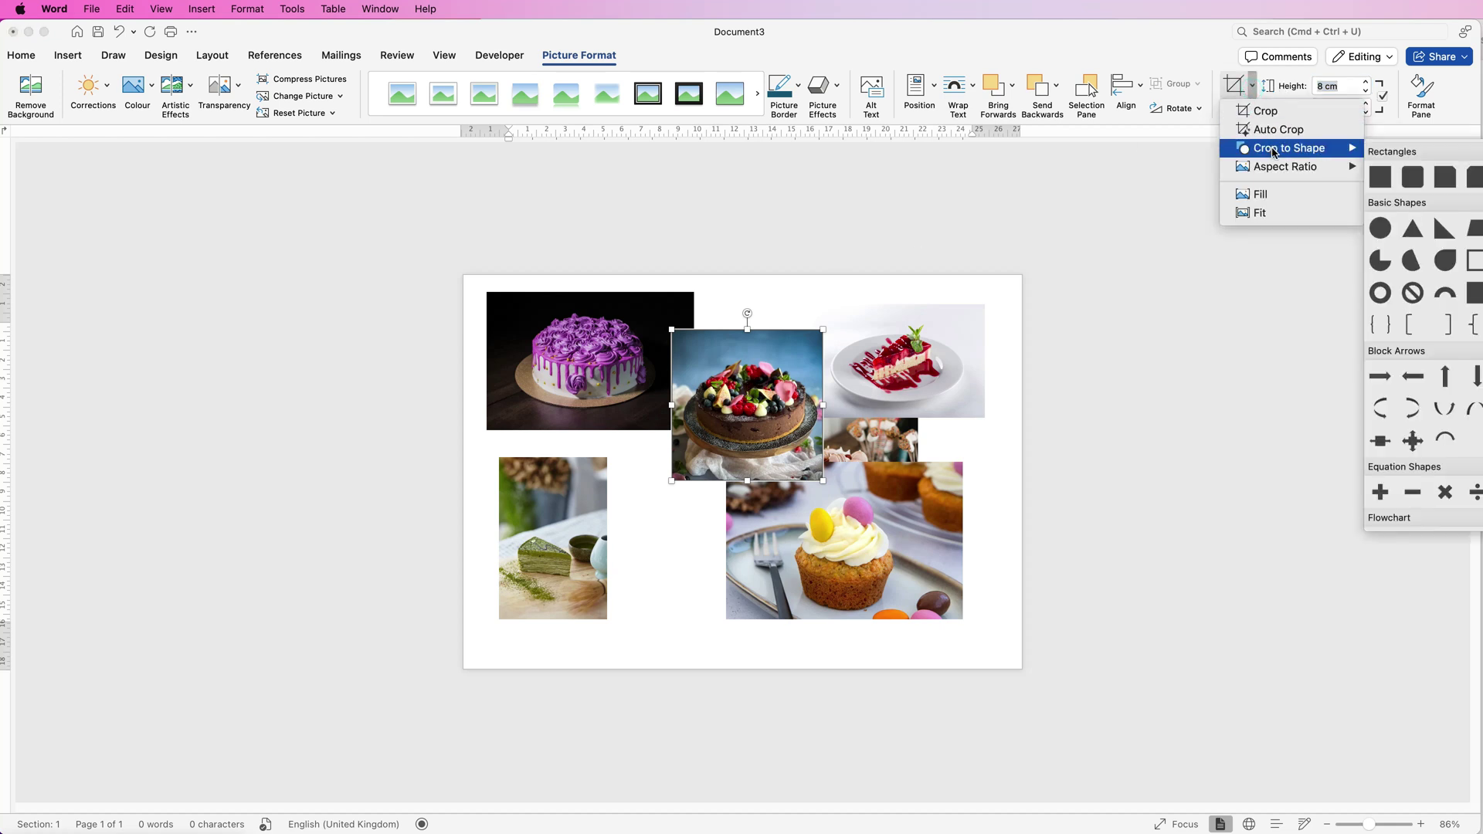
click(1381, 230)
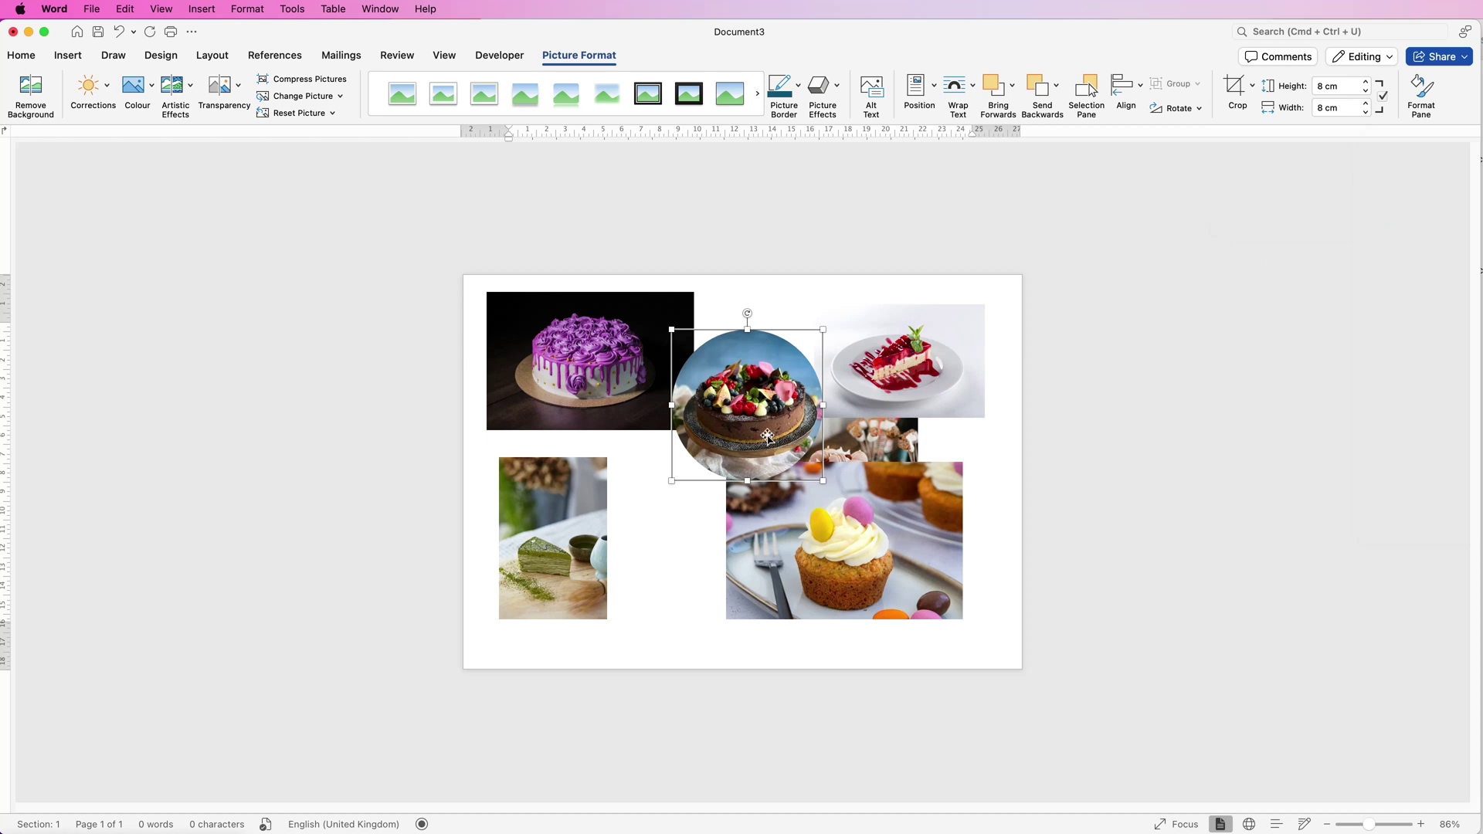
drag(760, 423, 701, 536)
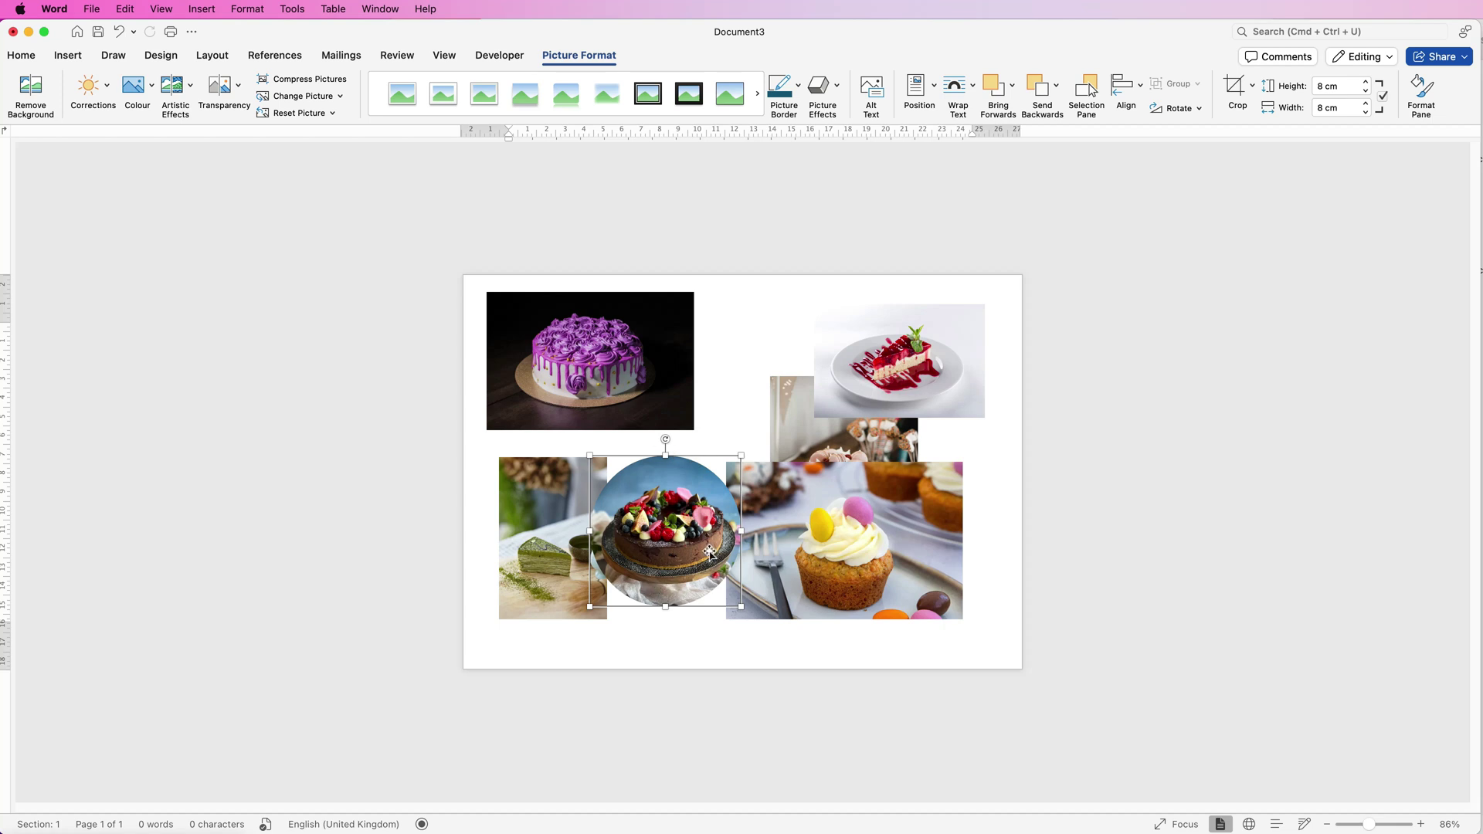
Crop the purple cake picture at a 1:1 aspect ratio to about 7.33 cm square, adjusting the image inside the crop frame.
click(632, 366)
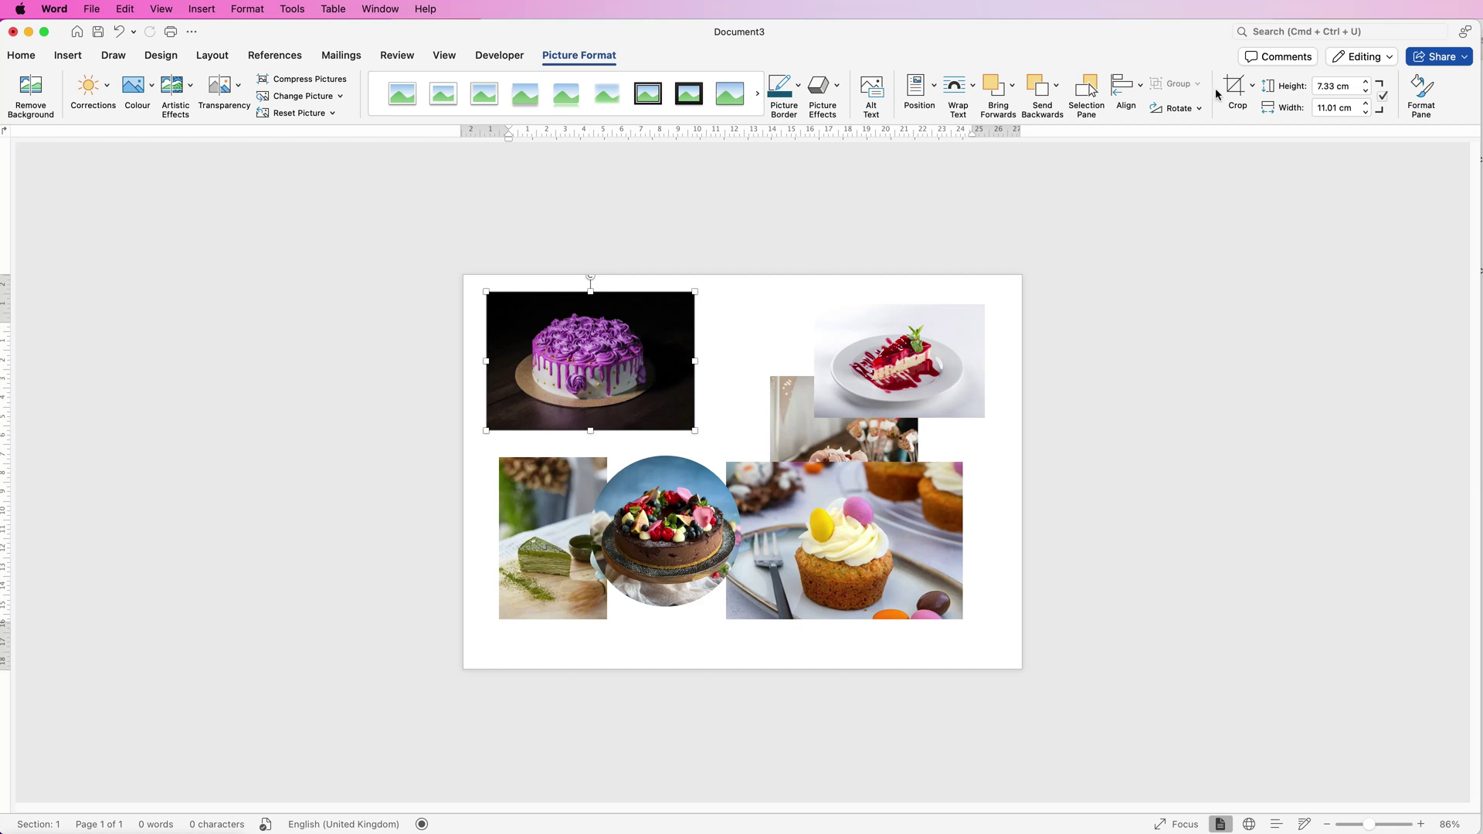
click(1252, 91)
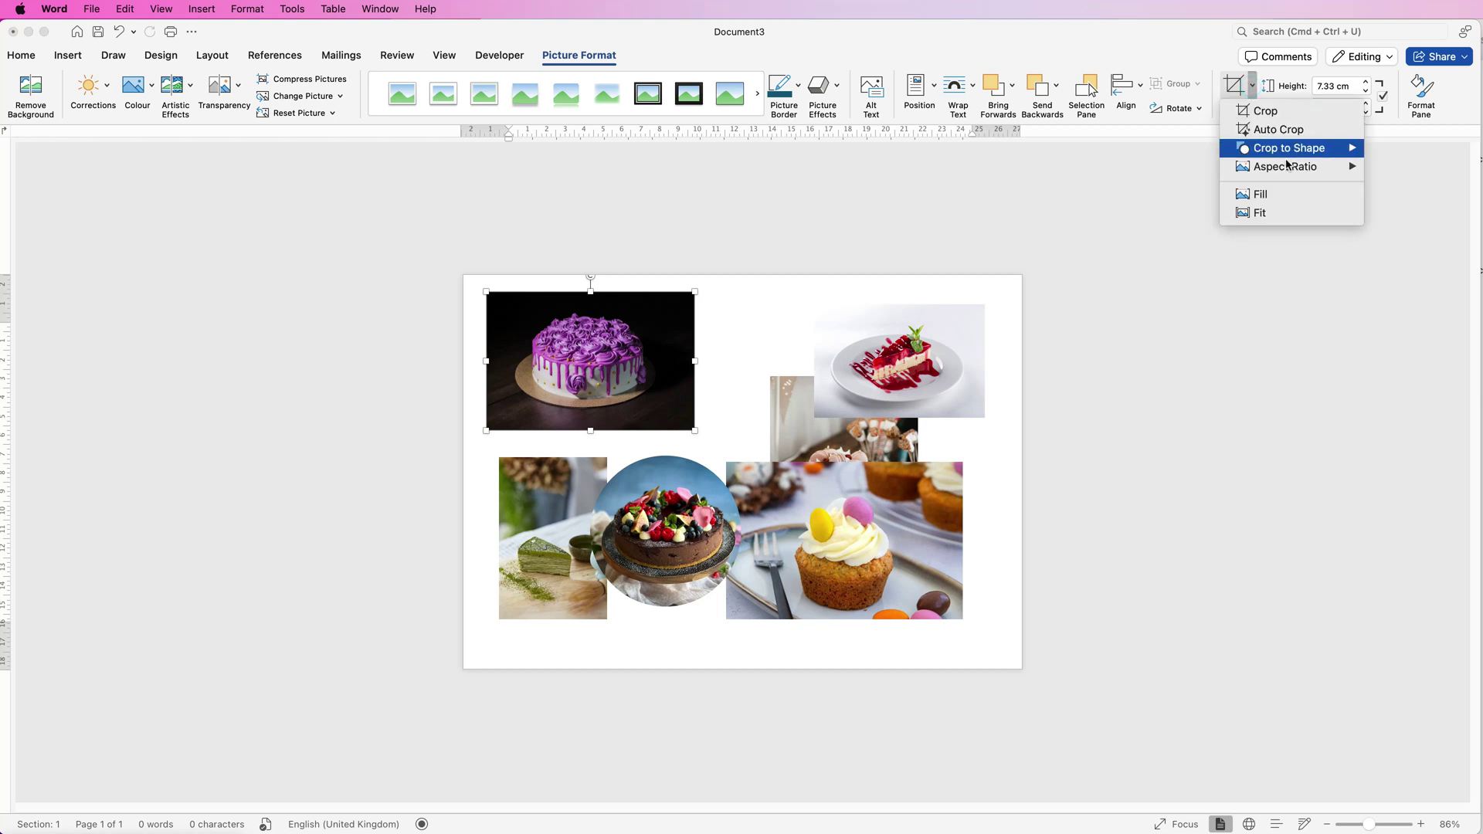
mouse_move(1289, 170)
click(1388, 214)
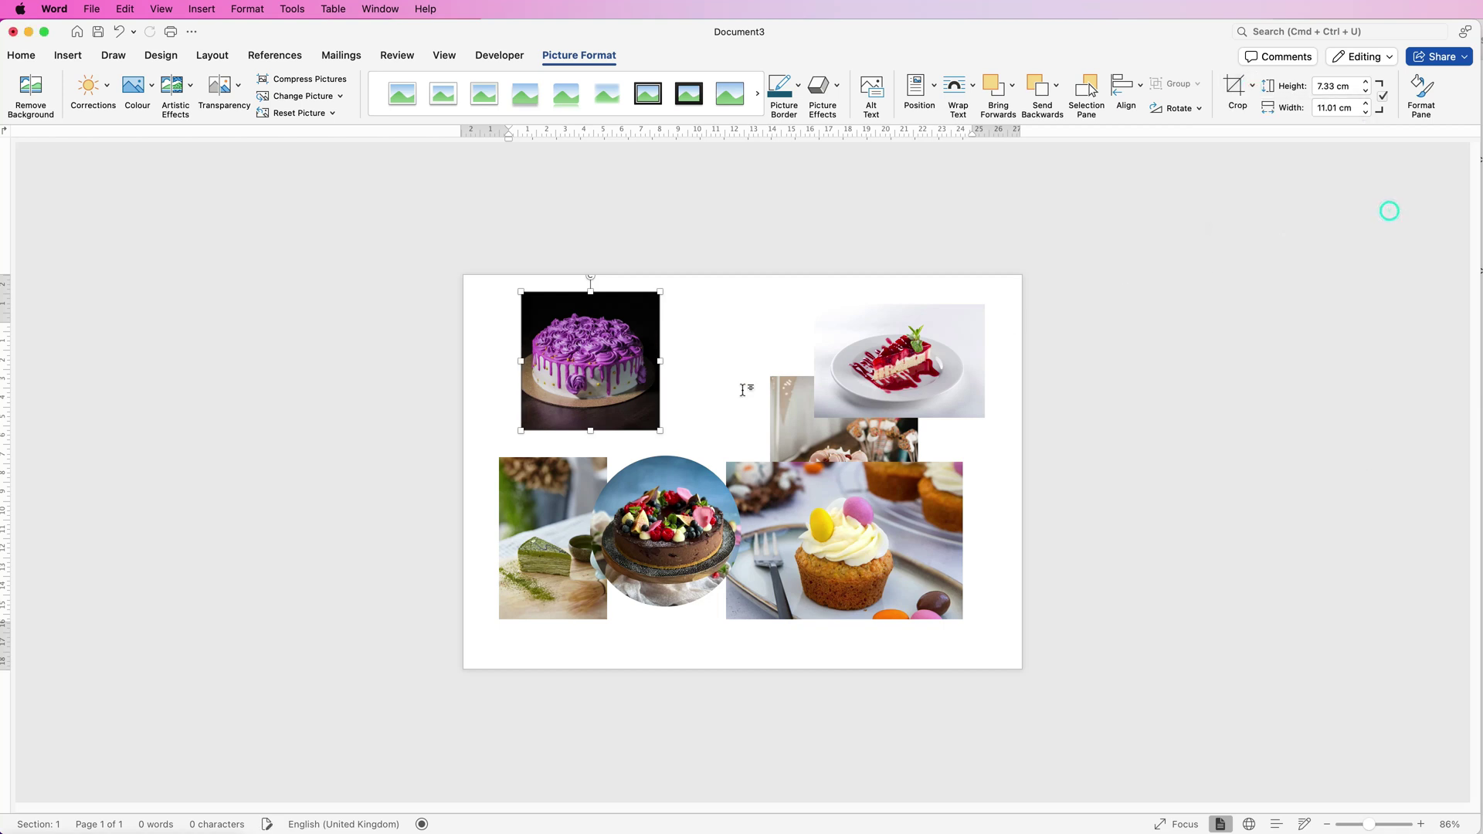
drag(588, 360, 589, 380)
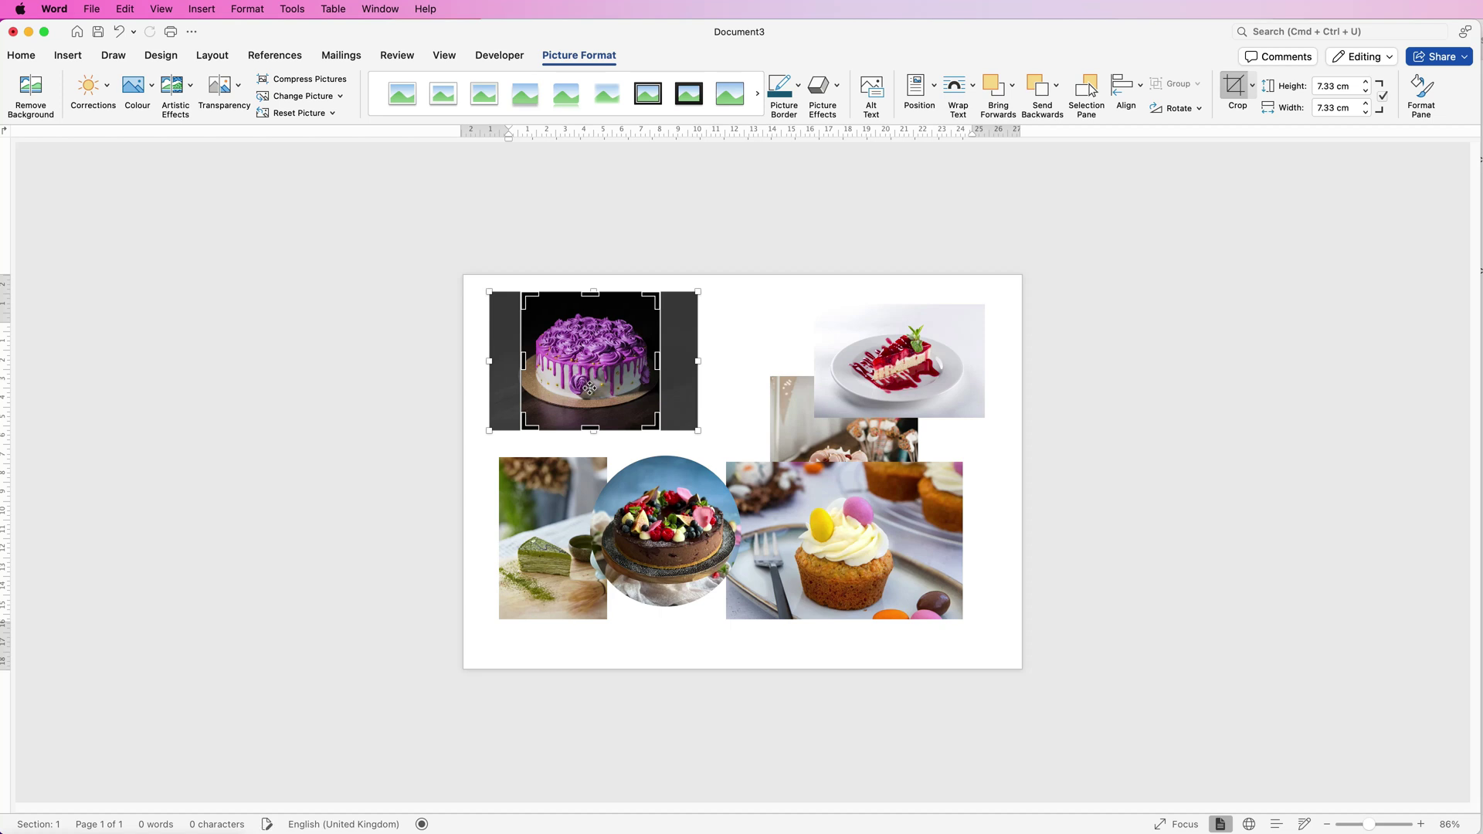
click(700, 333)
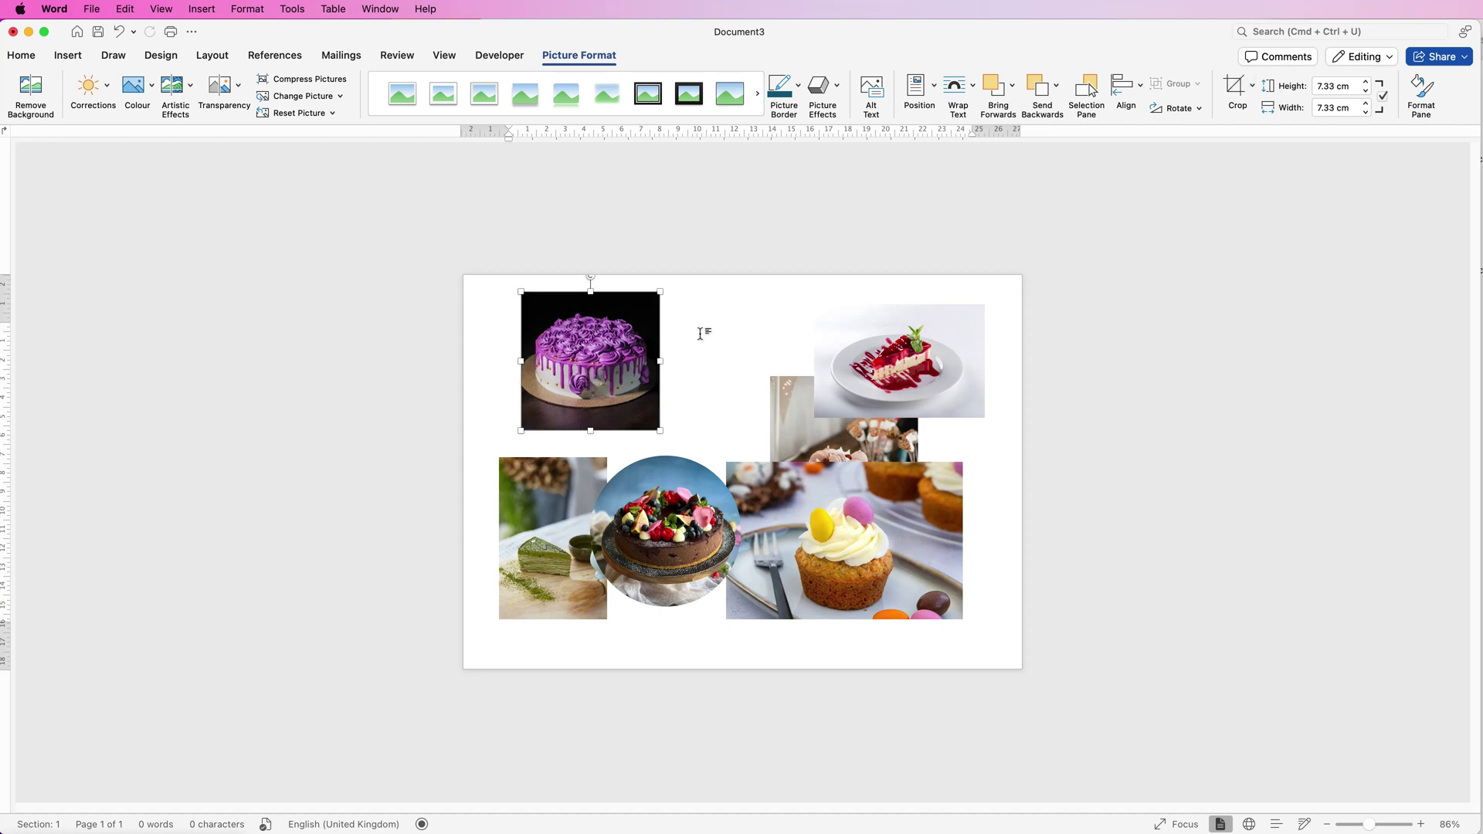
Set the square purple cake picture's height to 8 cm and crop it to an oval shape.
click(1253, 90)
mouse_move(1302, 153)
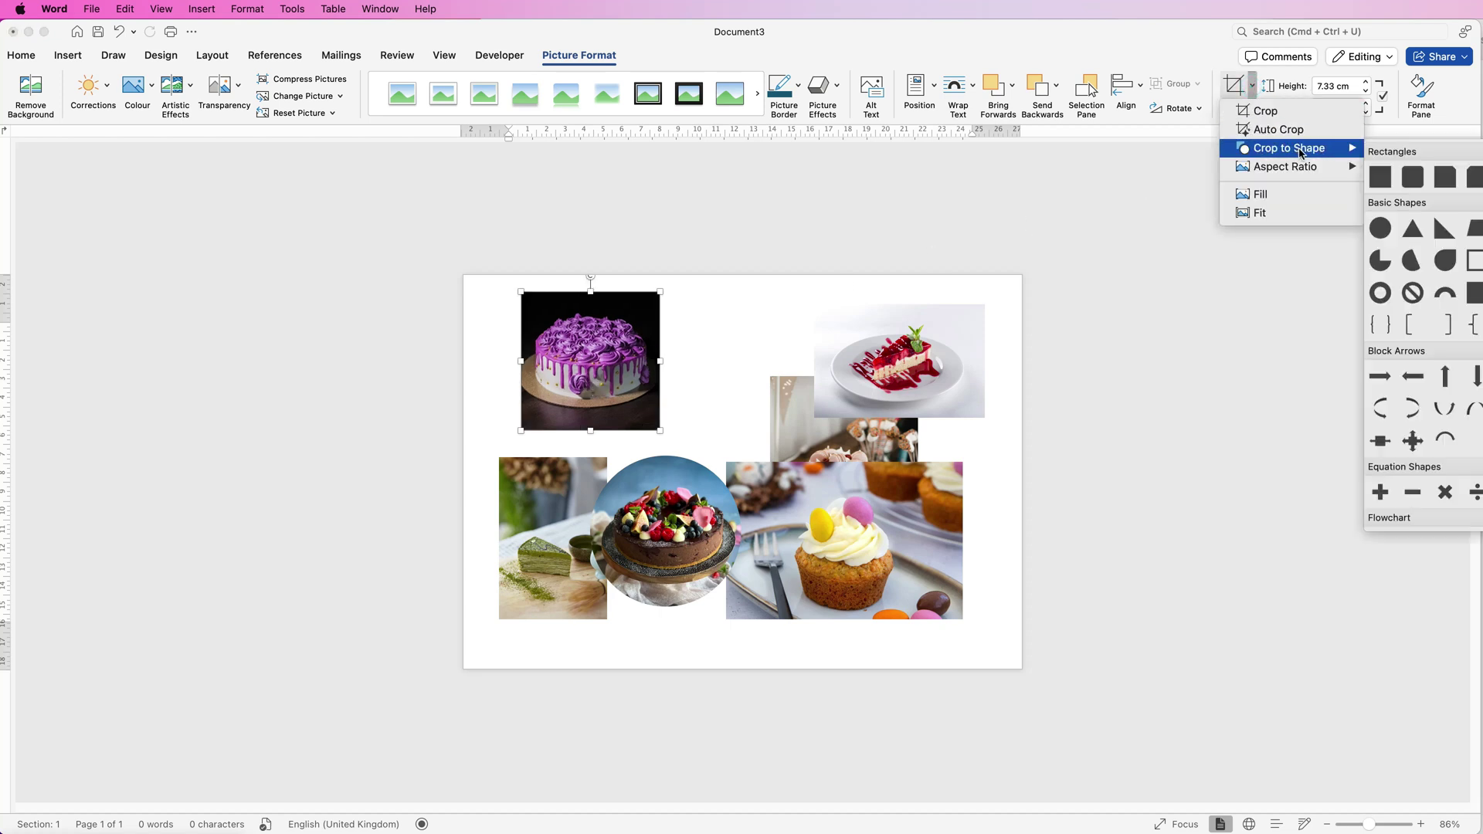
click(1175, 172)
click(1350, 86)
text(8)
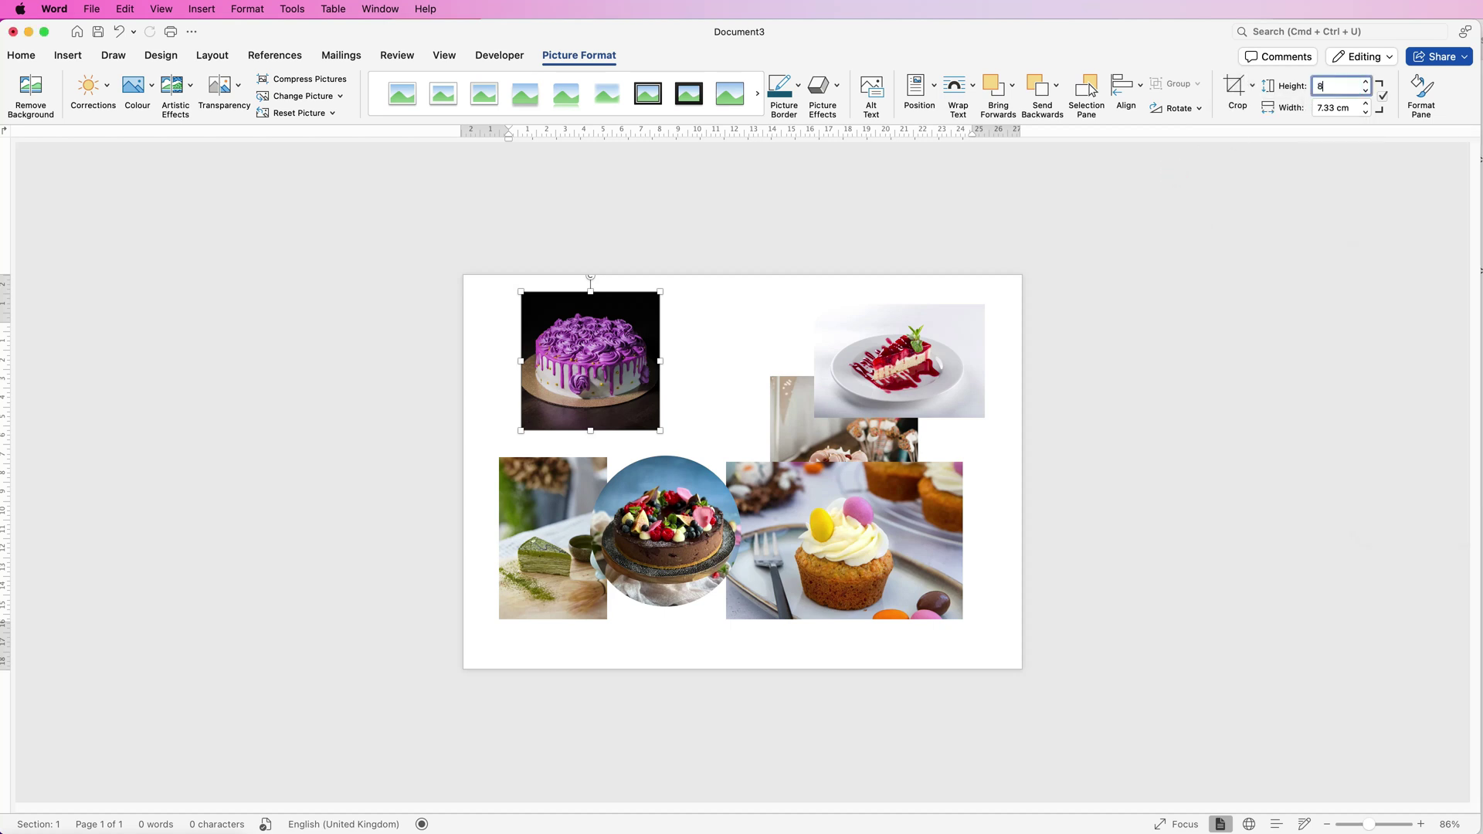
key(Return)
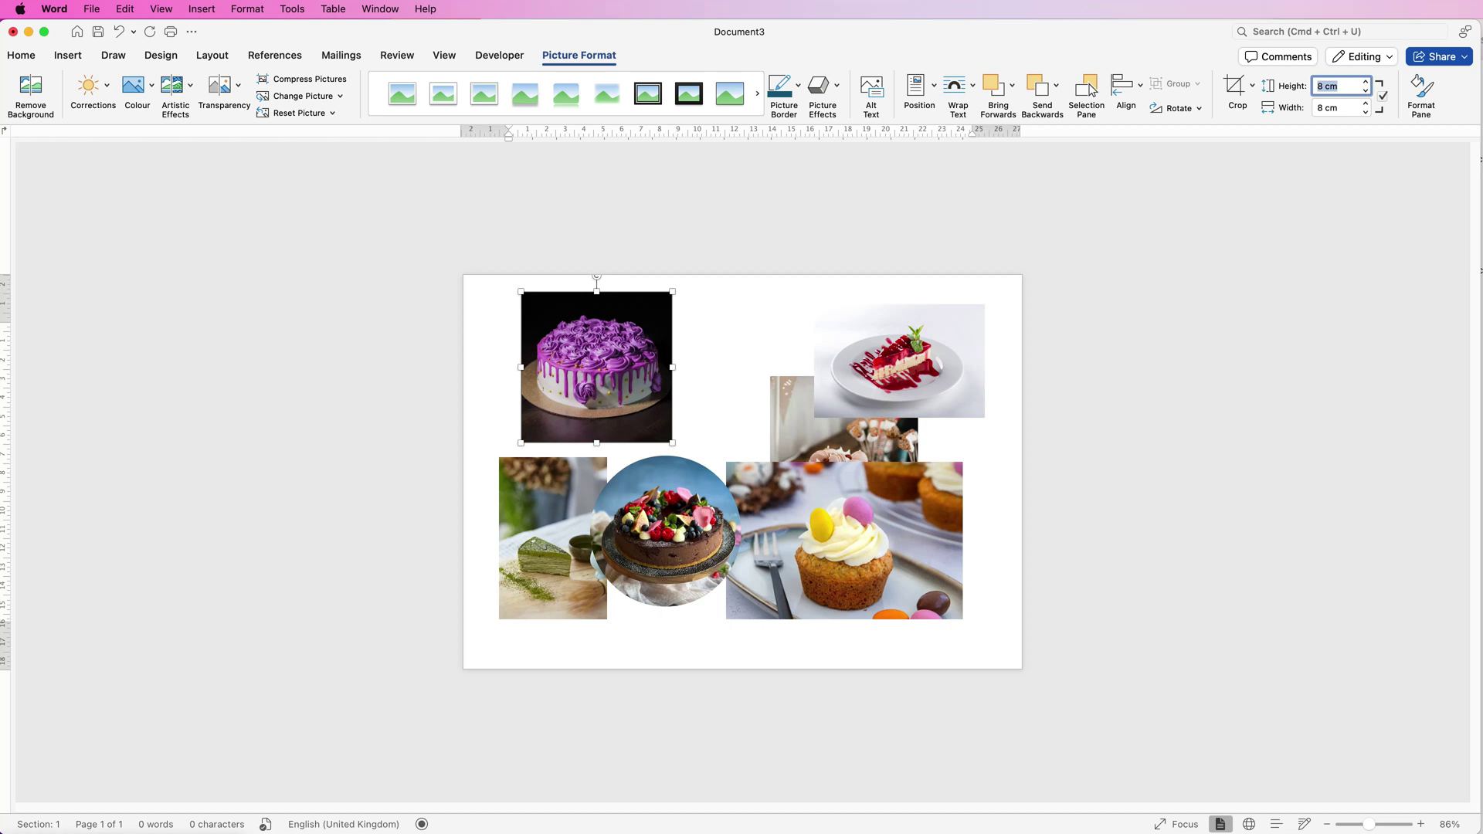
click(1252, 86)
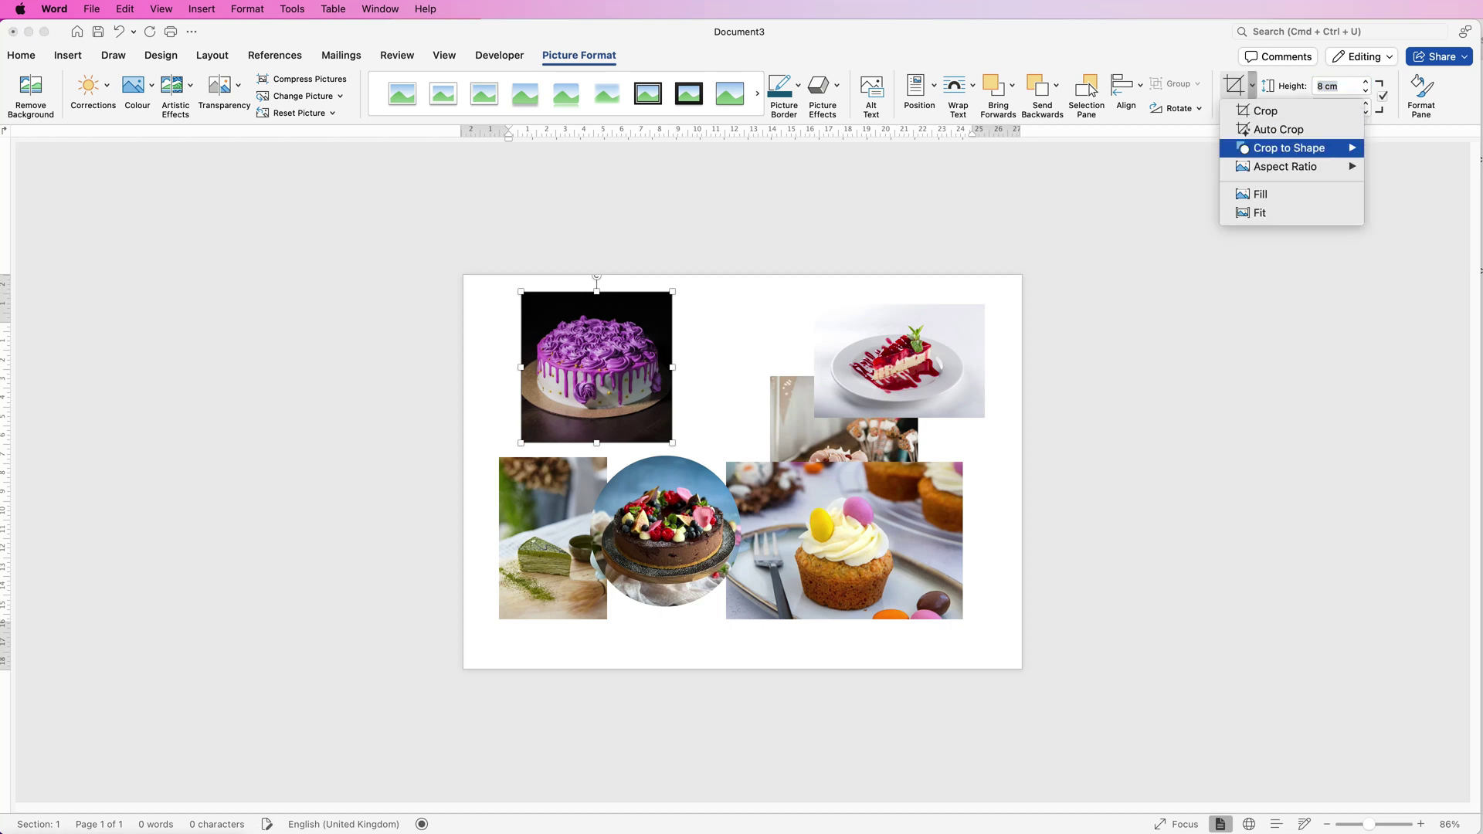
mouse_move(1288, 148)
click(1380, 228)
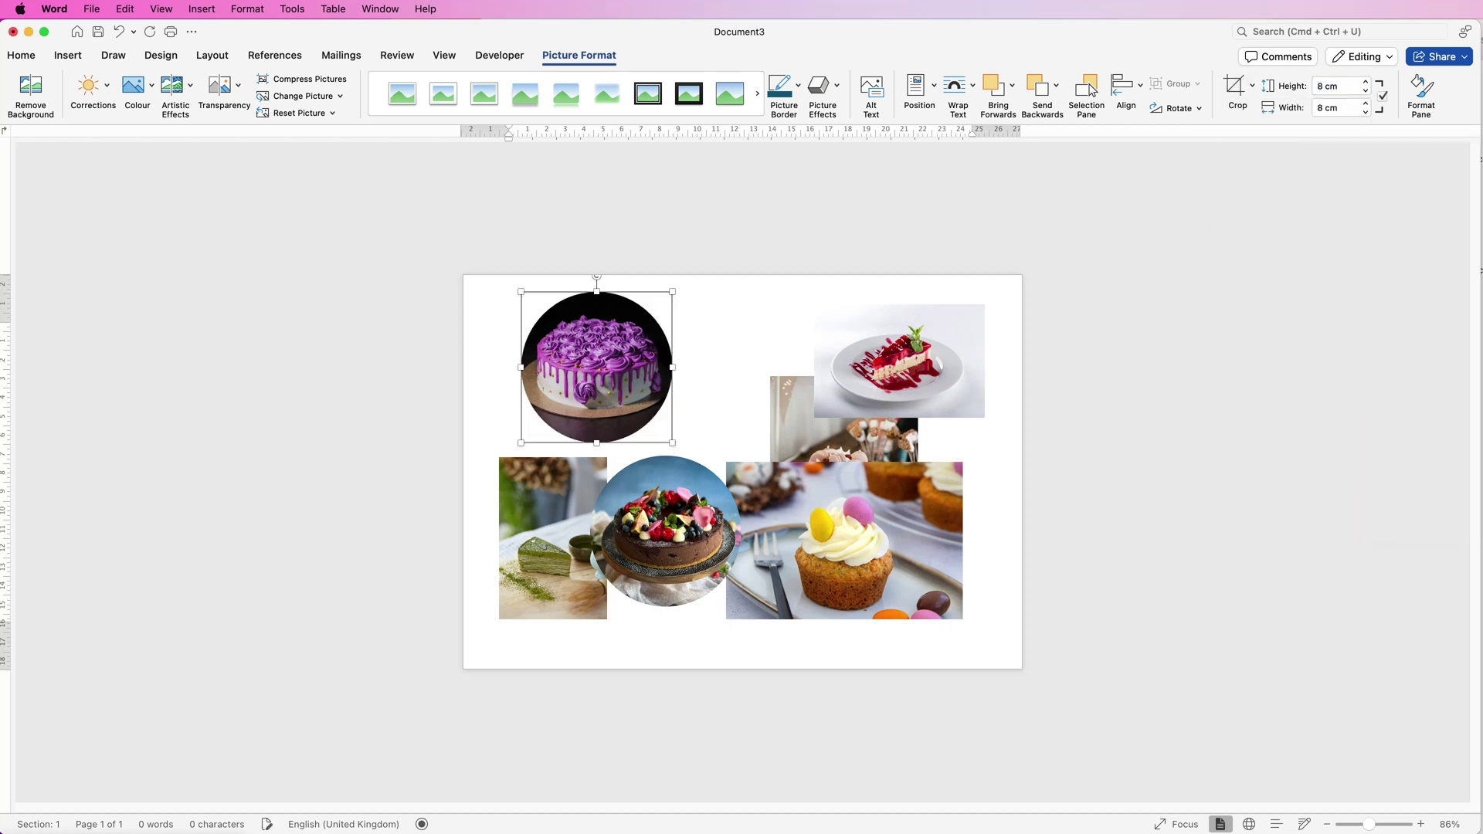
Crop the cheesecake picture at a 1:1 aspect ratio and set its height to 8 cm.
click(900, 361)
click(1252, 86)
mouse_move(1285, 166)
click(1390, 190)
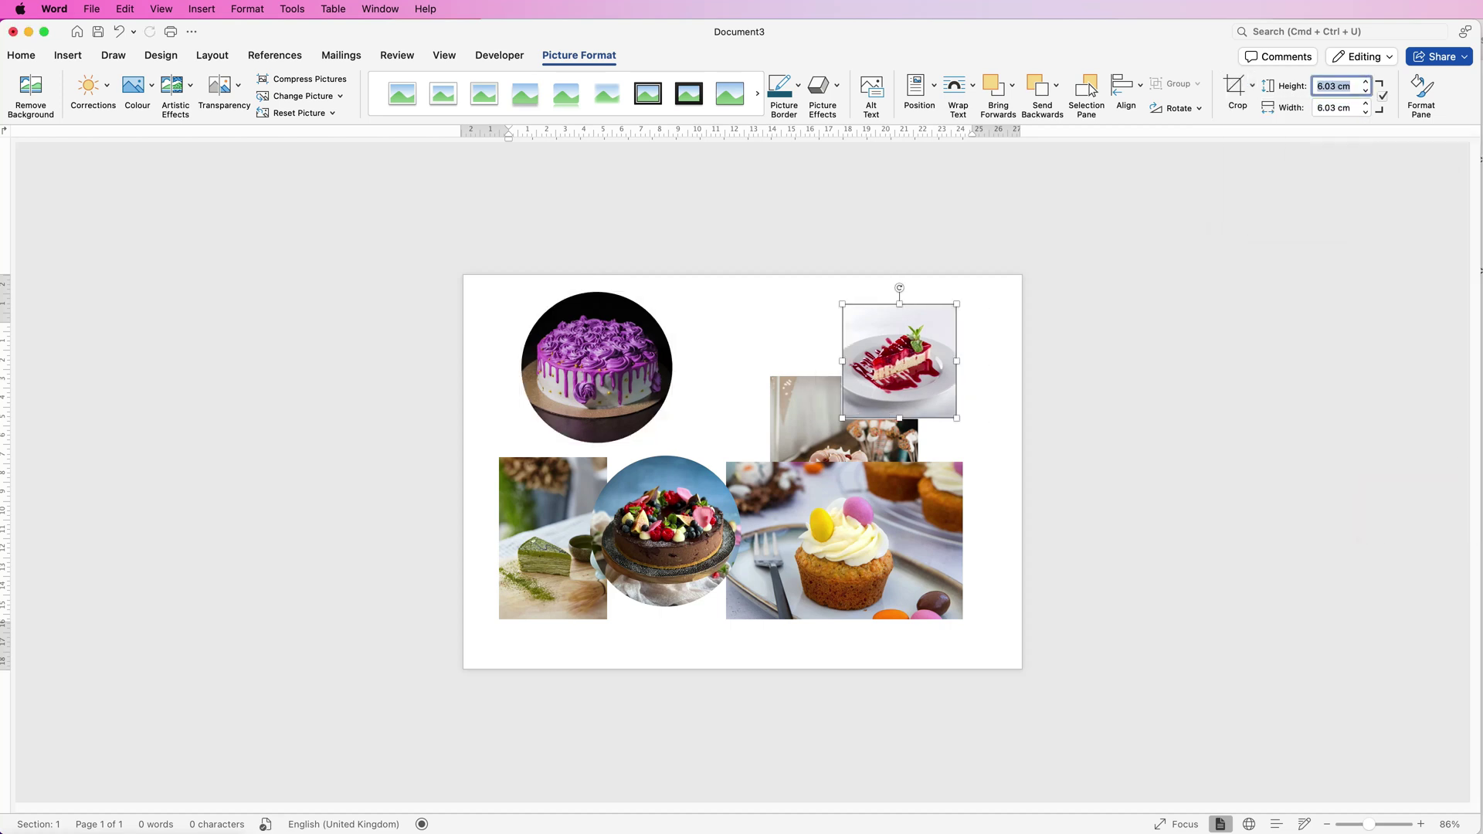
text(8)
key(Return)
Crop the cheesecake picture to an oval shape and move it so it overlaps the right part of the purple cake.
click(1252, 86)
click(1380, 228)
drag(970, 363, 720, 351)
Crop the cupcake picture to an 8 cm circle and the pink cake picture at a 1:1 aspect ratio.
click(845, 540)
click(1252, 86)
click(1390, 190)
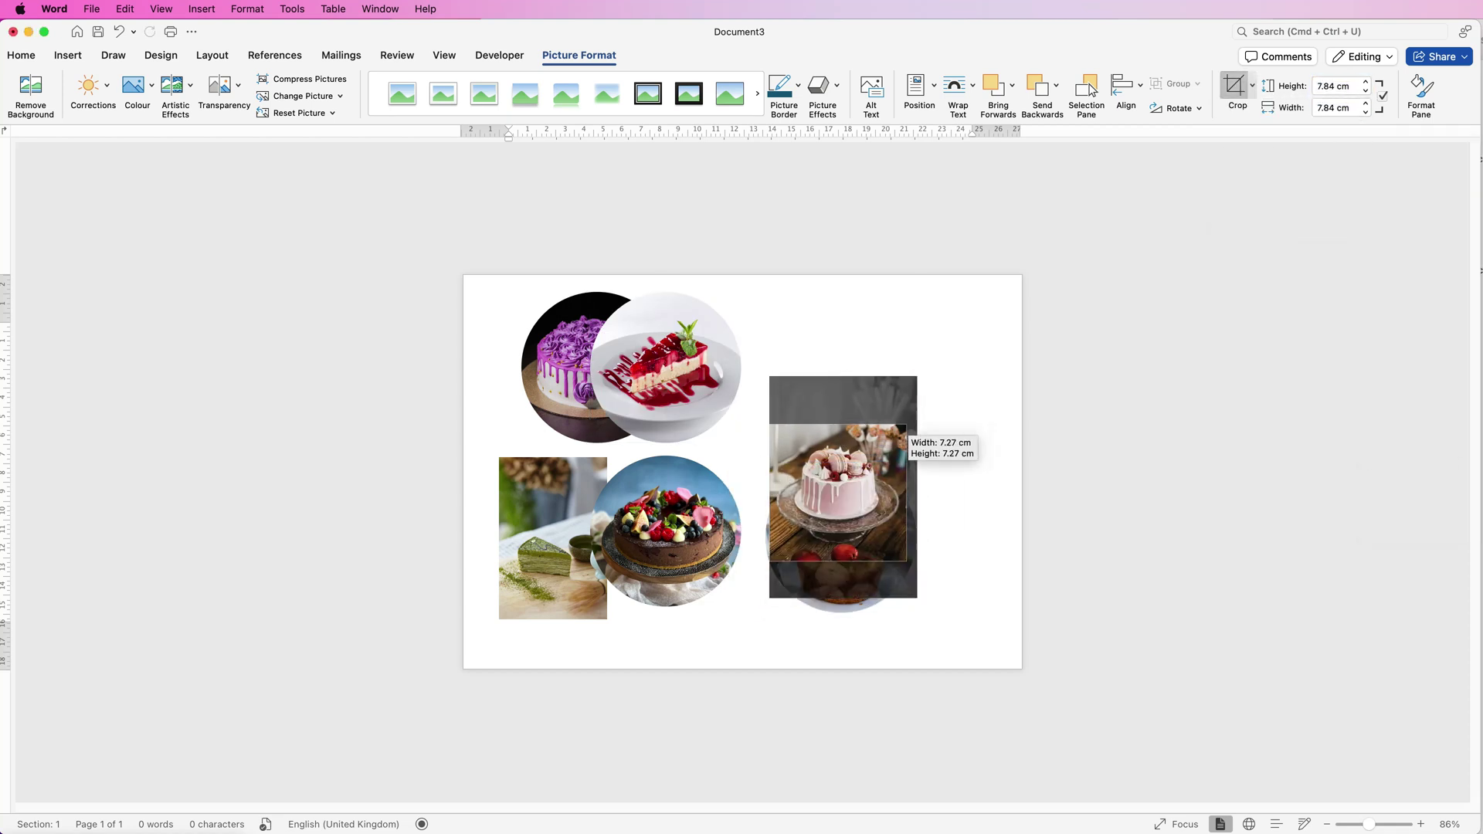
Turn the square pink cake picture into an 8 cm circle and move it to the right of the cheesecake.
triple_click(1334, 86)
text(8)
click(1252, 86)
click(1380, 227)
drag(845, 452, 817, 325)
Crop the green matcha cake picture at a 1:1 aspect ratio, framing the crop around the cake slice.
click(552, 537)
click(1390, 190)
drag(553, 485, 552, 517)
drag(605, 518, 584, 540)
drag(548, 572, 581, 509)
Set the square matcha cake picture's height to 8 cm and crop it to an oval shape.
triple_click(1334, 86)
text(8)
click(1252, 86)
click(1379, 228)
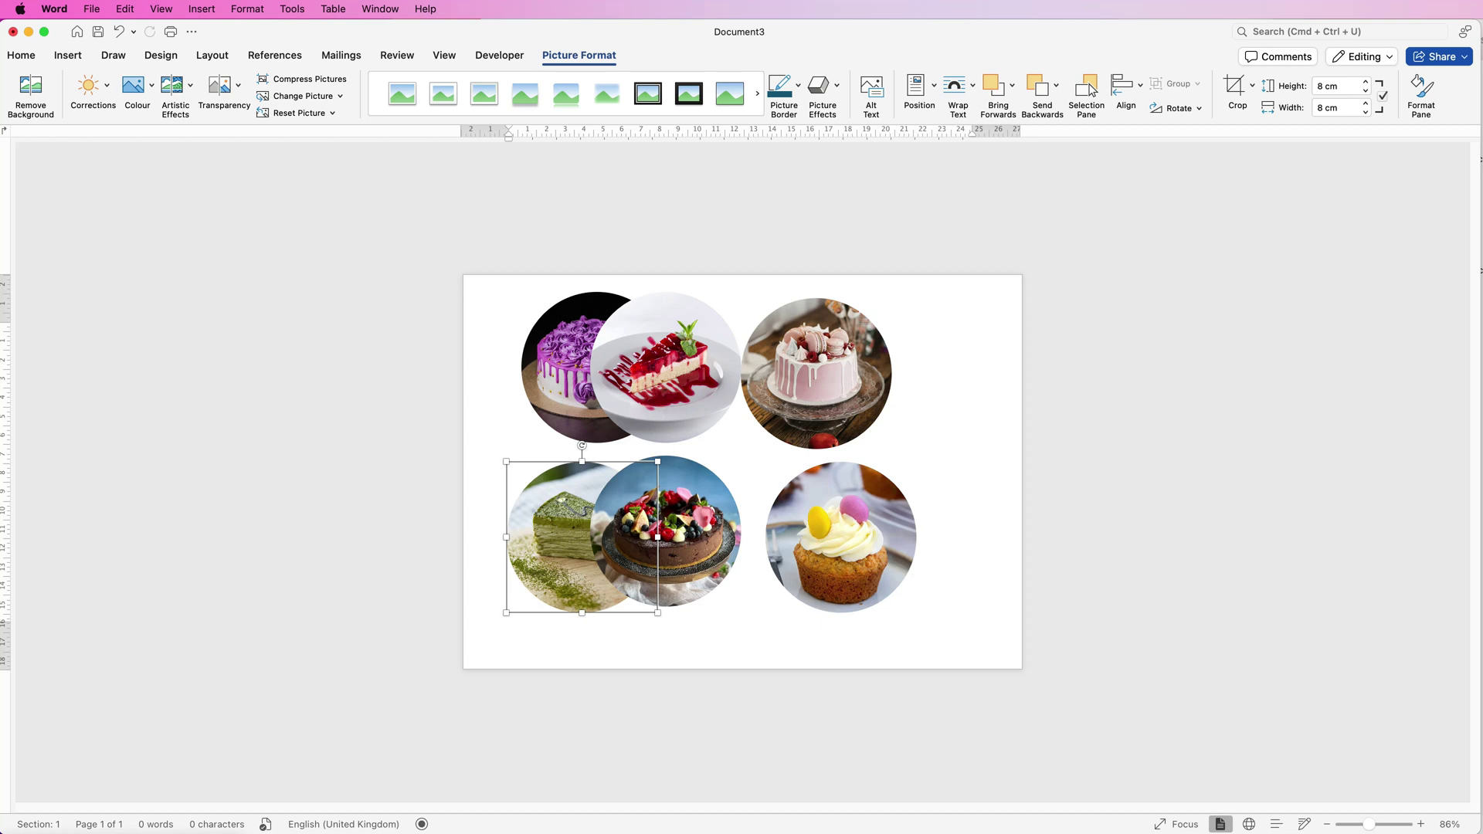
Spread out the round chocolate fruit cake, cupcake and pink cake pictures towards the right side of the page.
drag(672, 533, 711, 526)
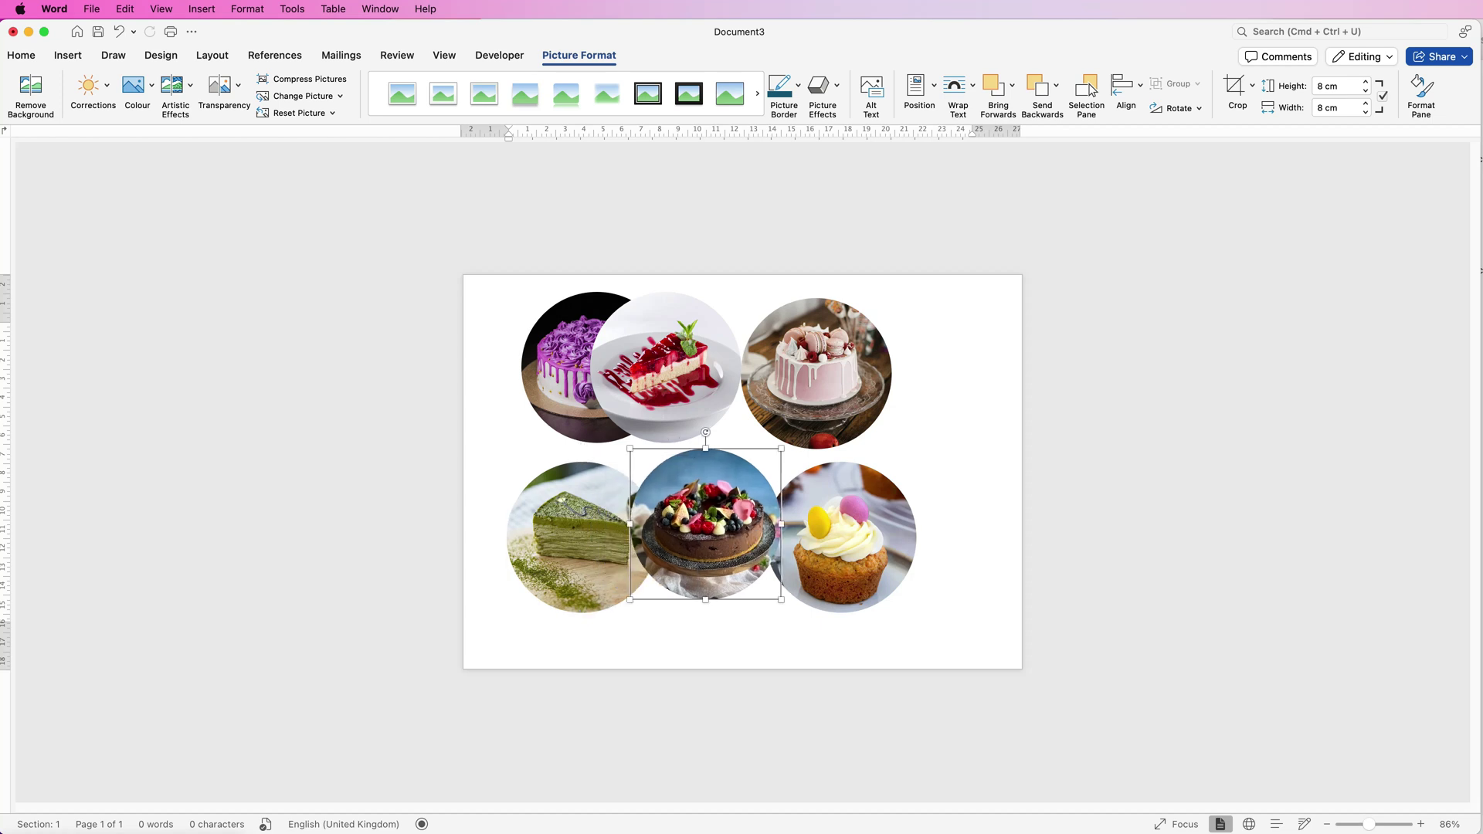
drag(842, 537, 877, 535)
mouse_move(816, 373)
mouse_down()
mouse_move(900, 371)
mouse_move(857, 552)
mouse_move(871, 367)
mouse_move(870, 384)
mouse_move(829, 373)
mouse_up()
drag(706, 524, 726, 540)
drag(829, 373, 877, 366)
drag(876, 547, 907, 571)
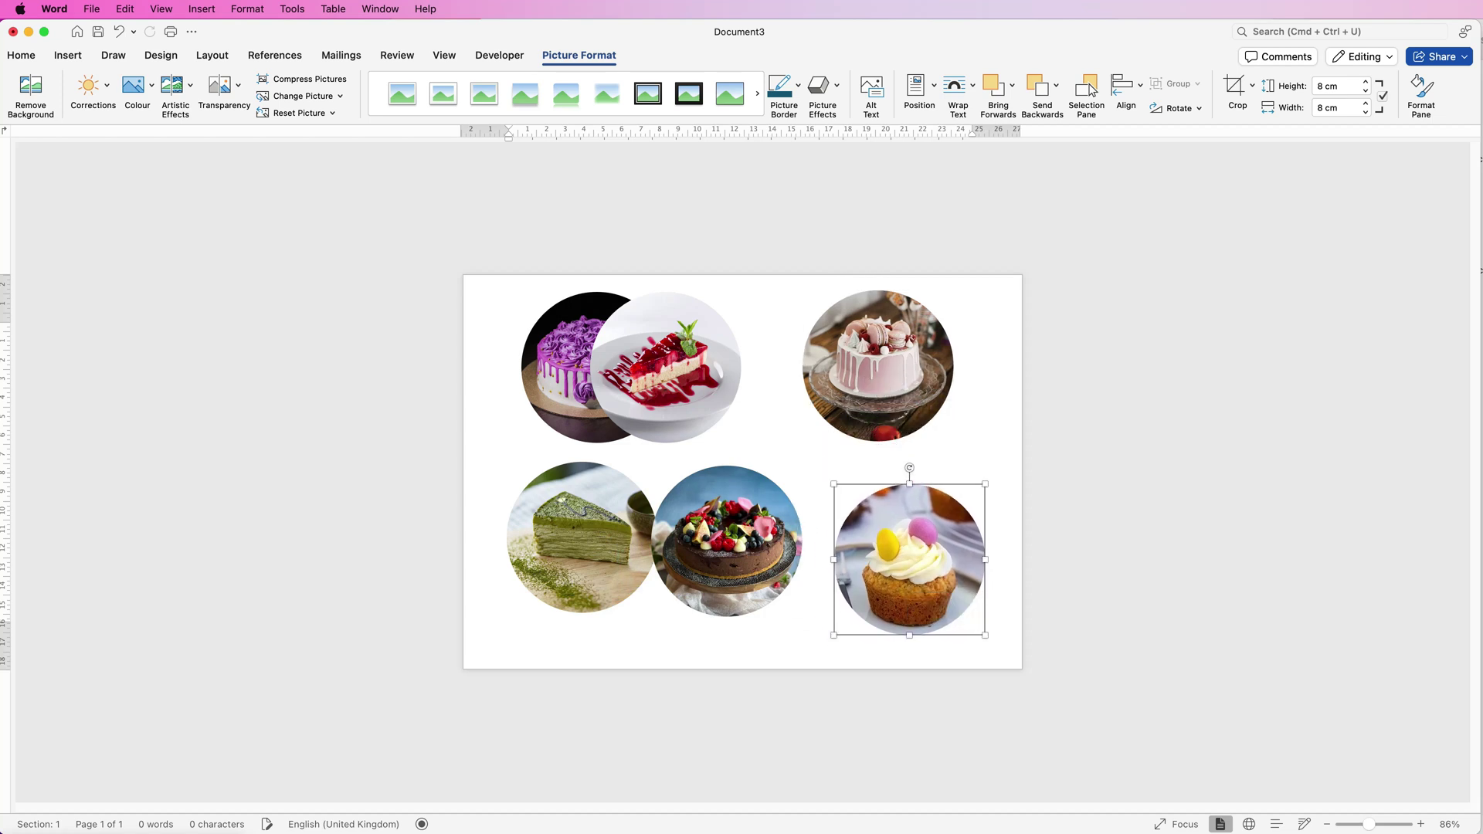
With all six pictures selected, try shrinking them to about 6.95 cm, undo the resize and shift them together slightly to the right.
shift+click(726, 541)
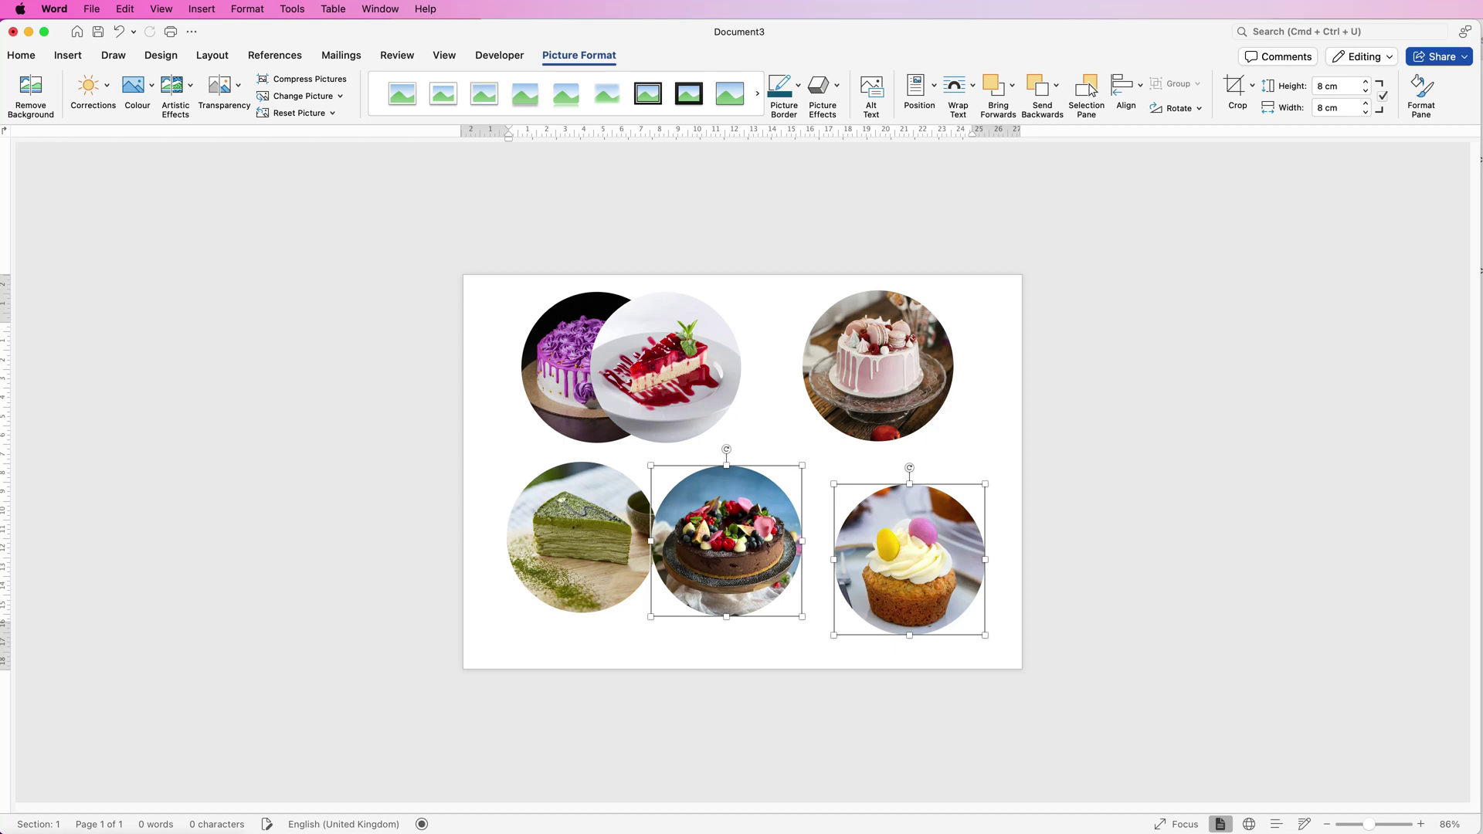
shift+click(582, 536)
shift+click(560, 367)
shift+click(679, 367)
shift+click(877, 366)
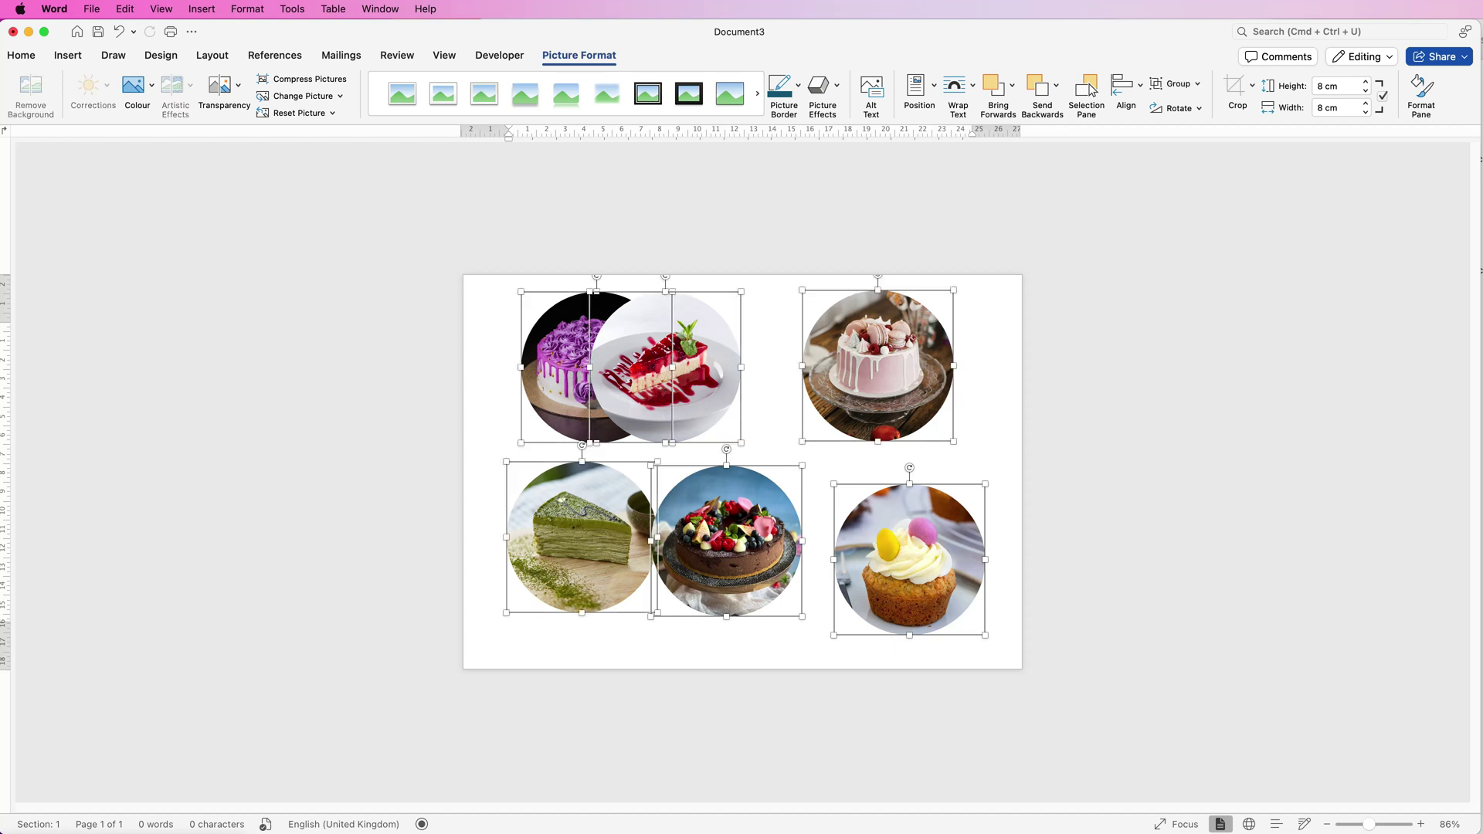
drag(953, 291, 930, 315)
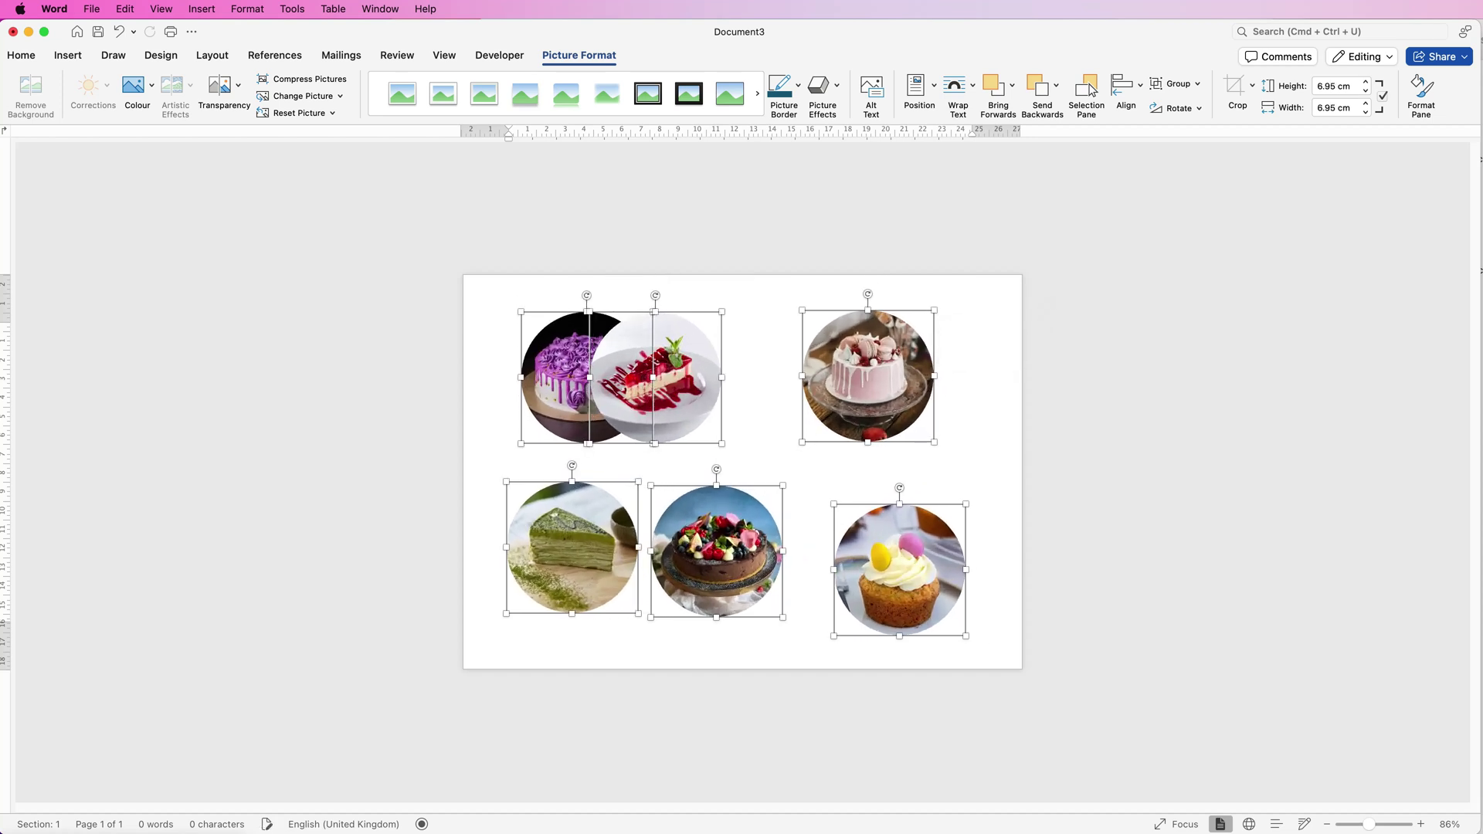
key(super+z)
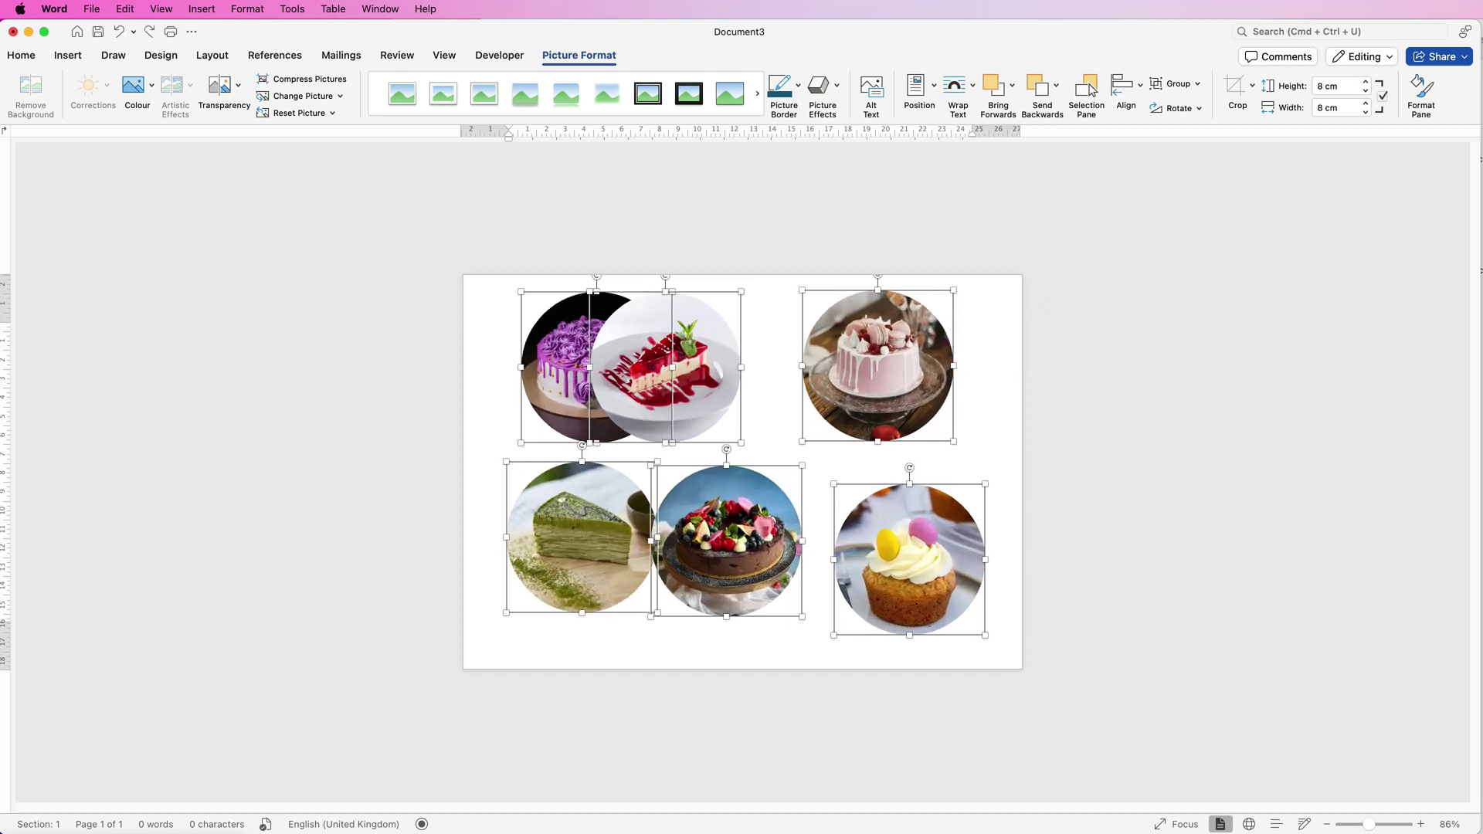
drag(878, 363, 917, 361)
click(510, 327)
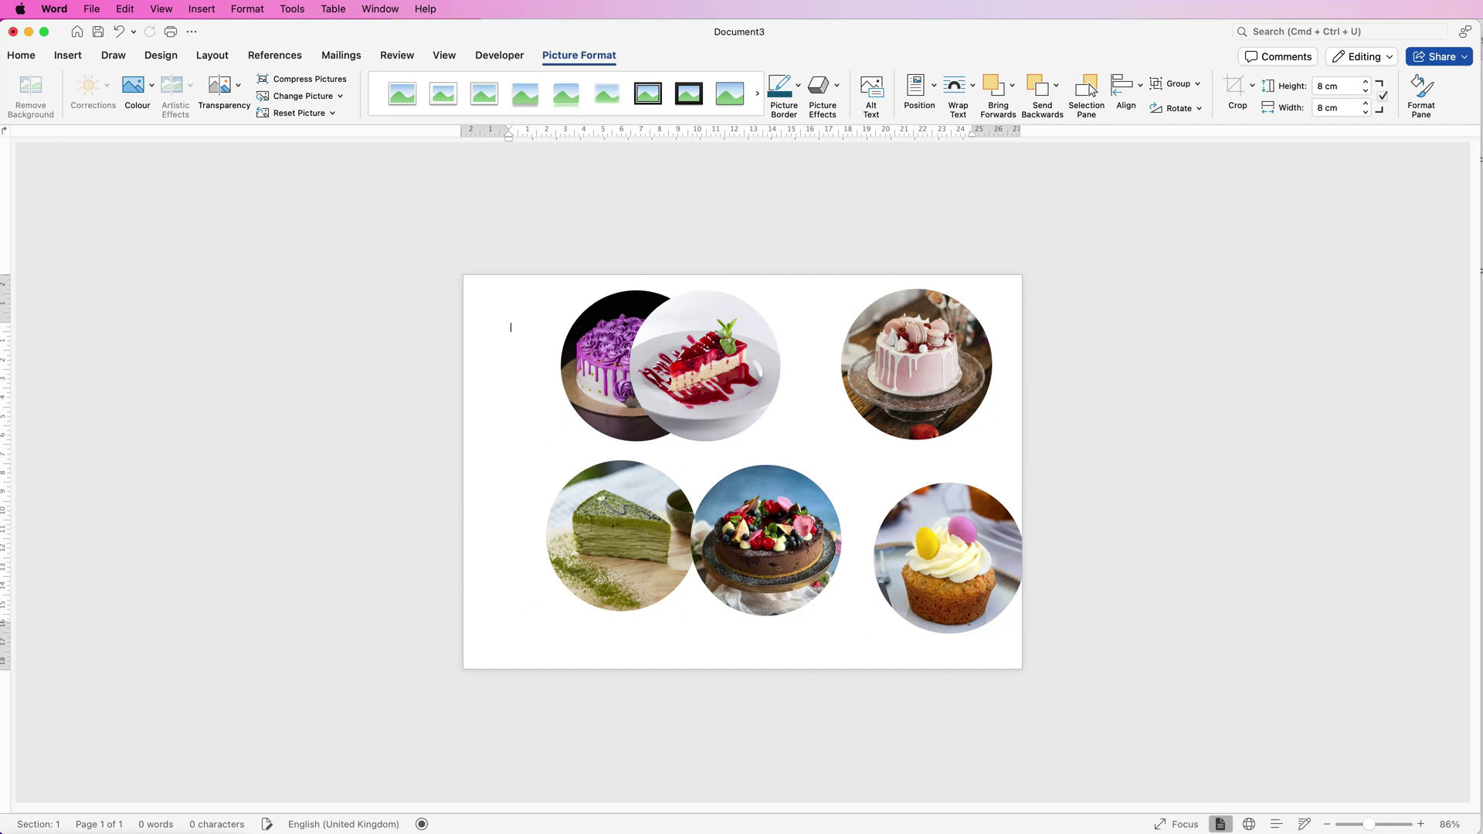
Arrange the six round pictures in two rows of three, with the purple cake above the matcha cake at the page's left.
drag(714, 391, 765, 410)
drag(630, 391, 587, 415)
drag(610, 558, 578, 579)
drag(948, 558, 909, 560)
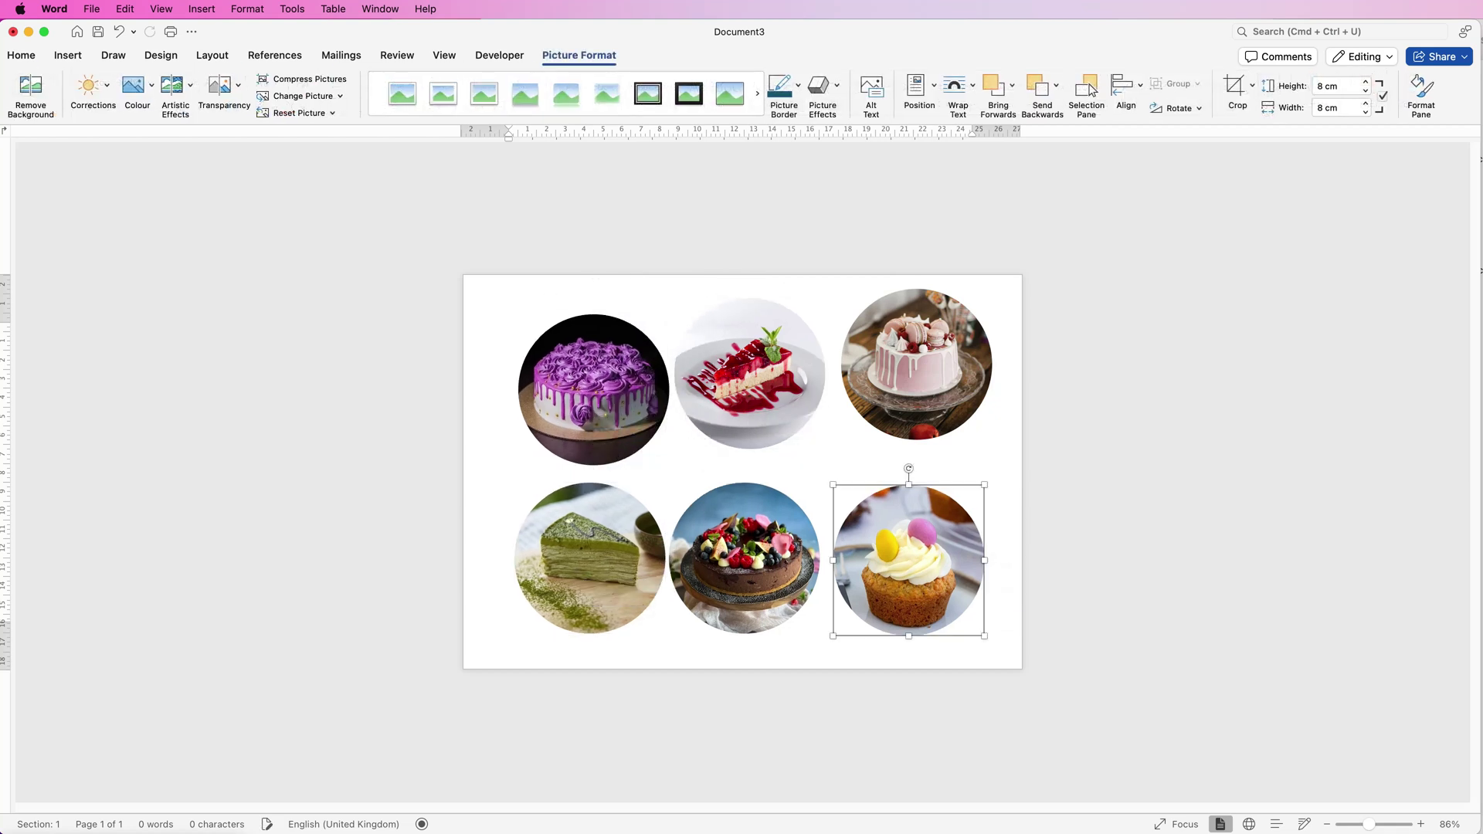
drag(614, 412, 608, 410)
drag(606, 557, 604, 555)
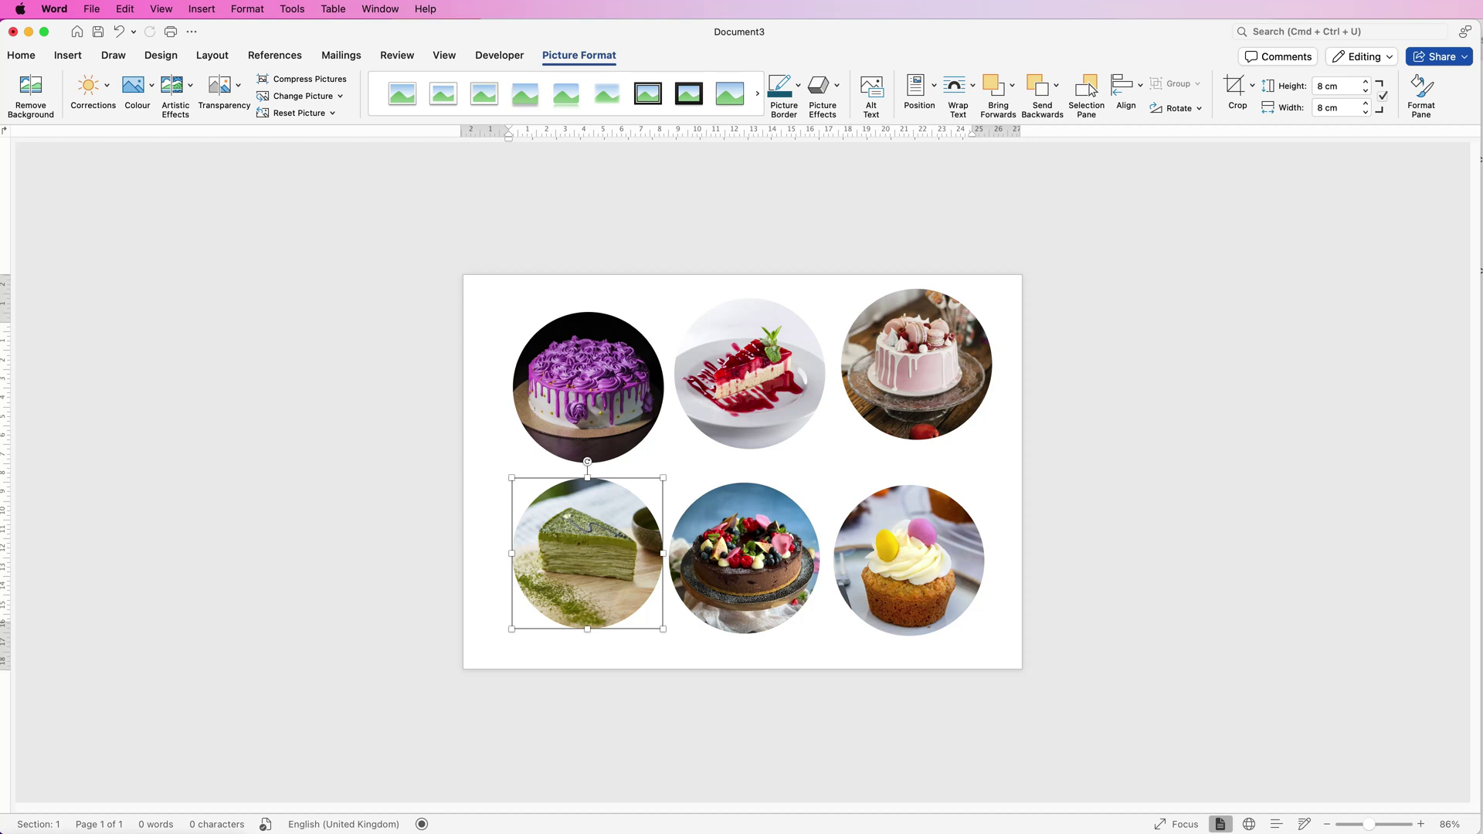
Align the purple cake and matcha cake pictures to their left edges.
shift+click(588, 387)
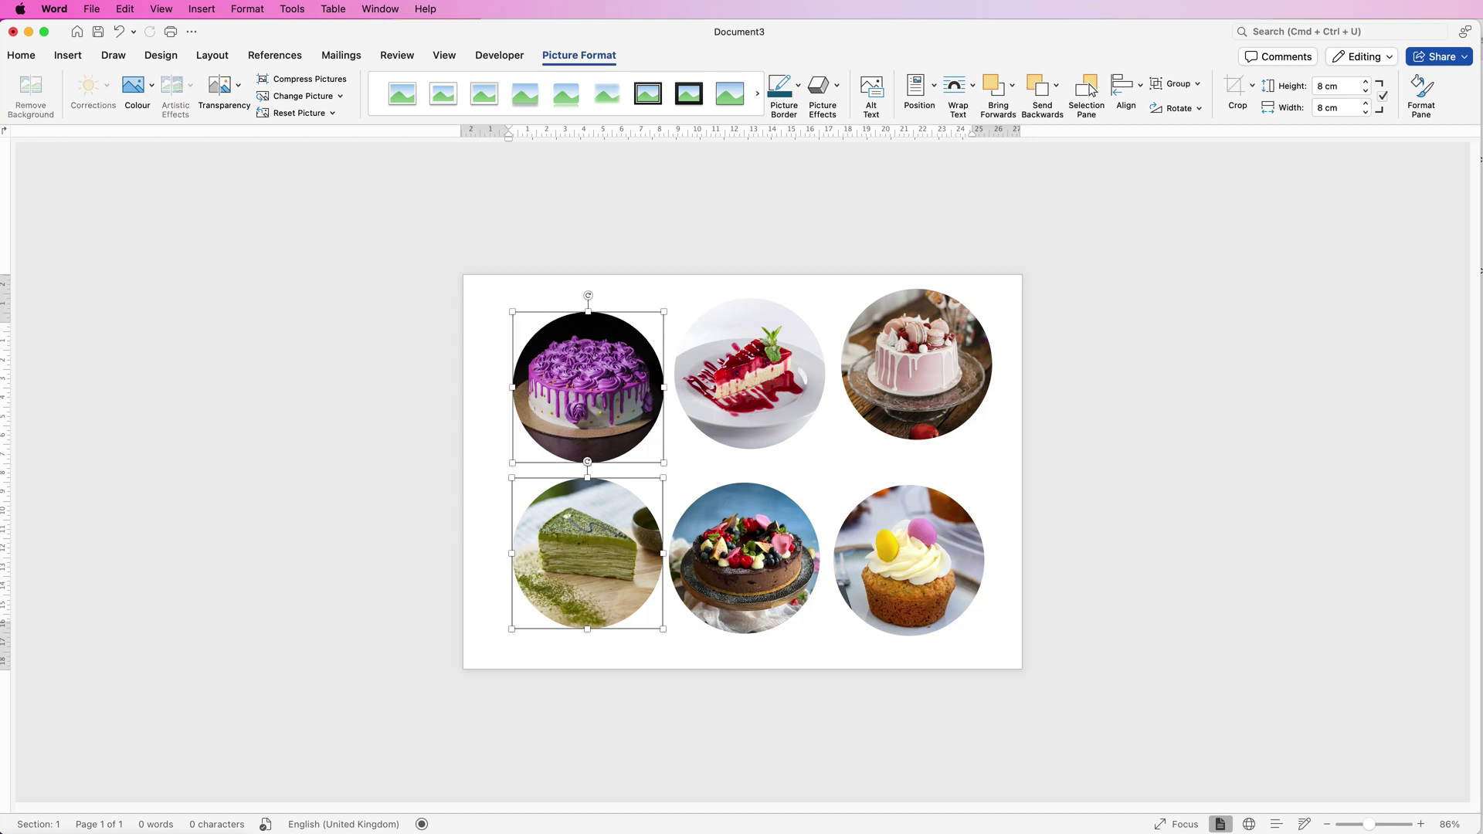
click(1125, 86)
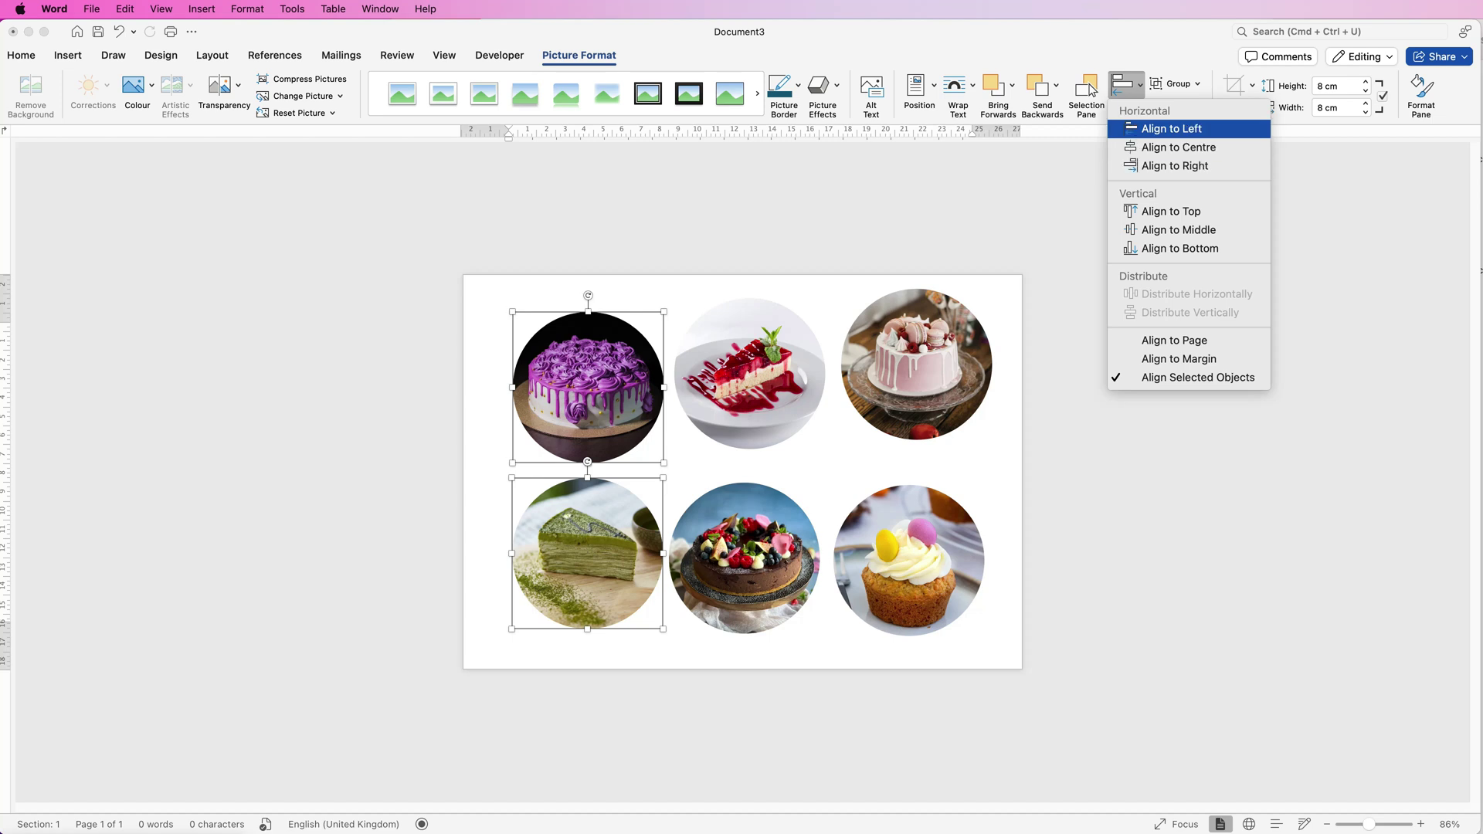
click(1172, 128)
Align the pink cake and cupcake pictures to their horizontal centre and nudge the pair slightly up and left.
click(955, 397)
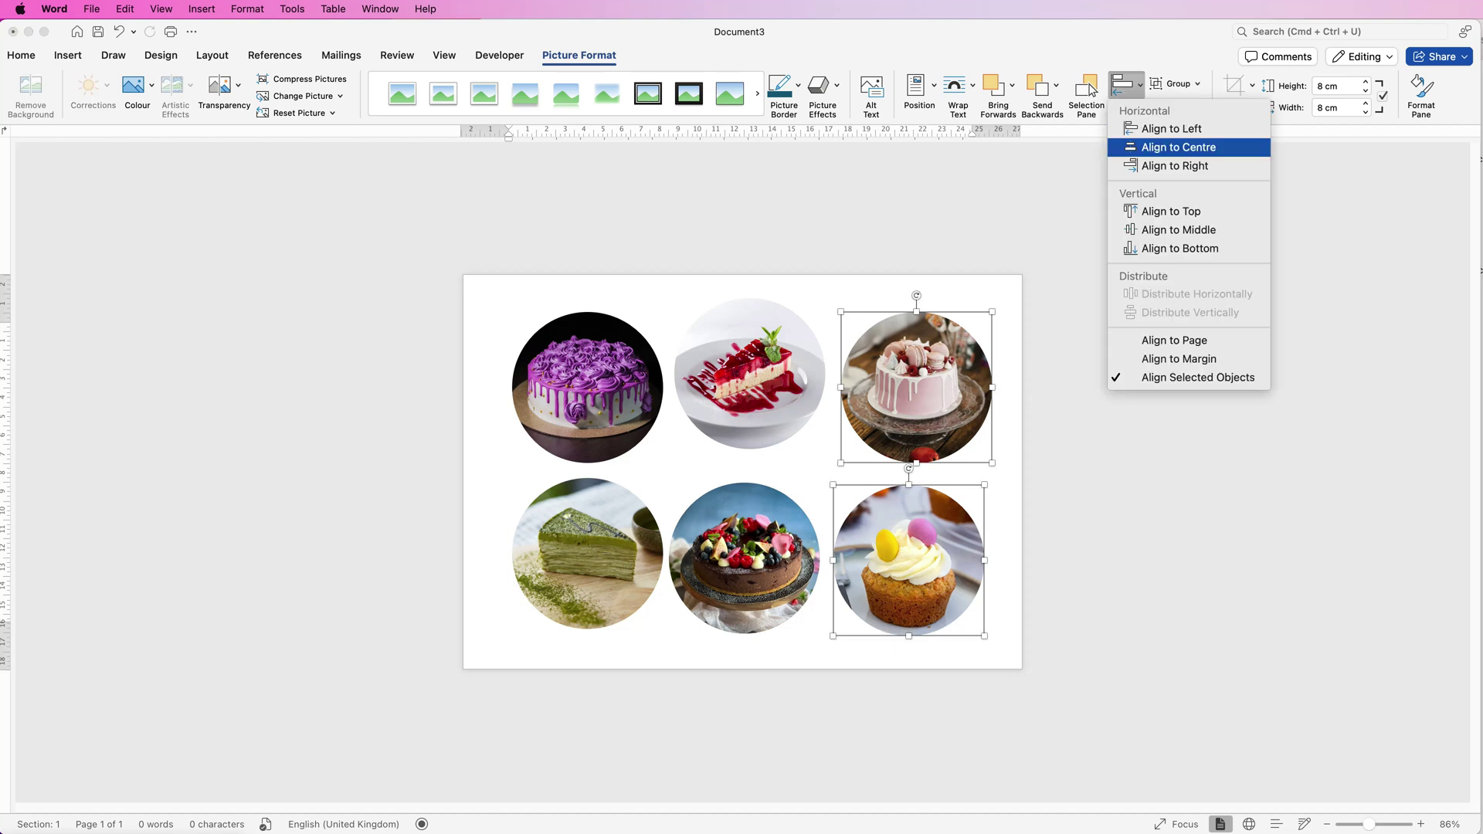
click(1178, 147)
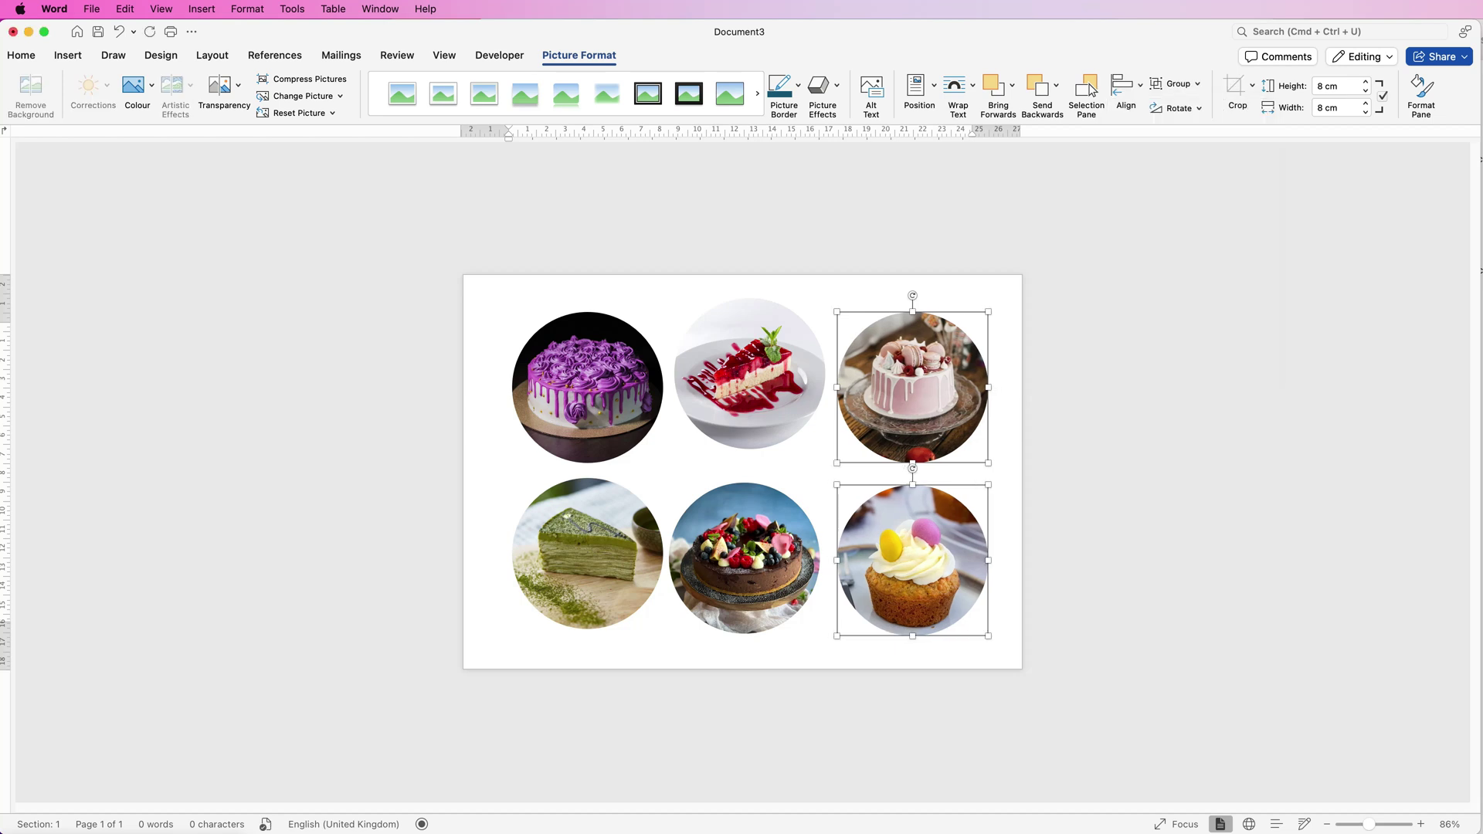
mouse_move(919, 571)
mouse_down()
mouse_move(762, 573)
mouse_move(945, 564)
mouse_move(771, 567)
mouse_move(915, 571)
mouse_up()
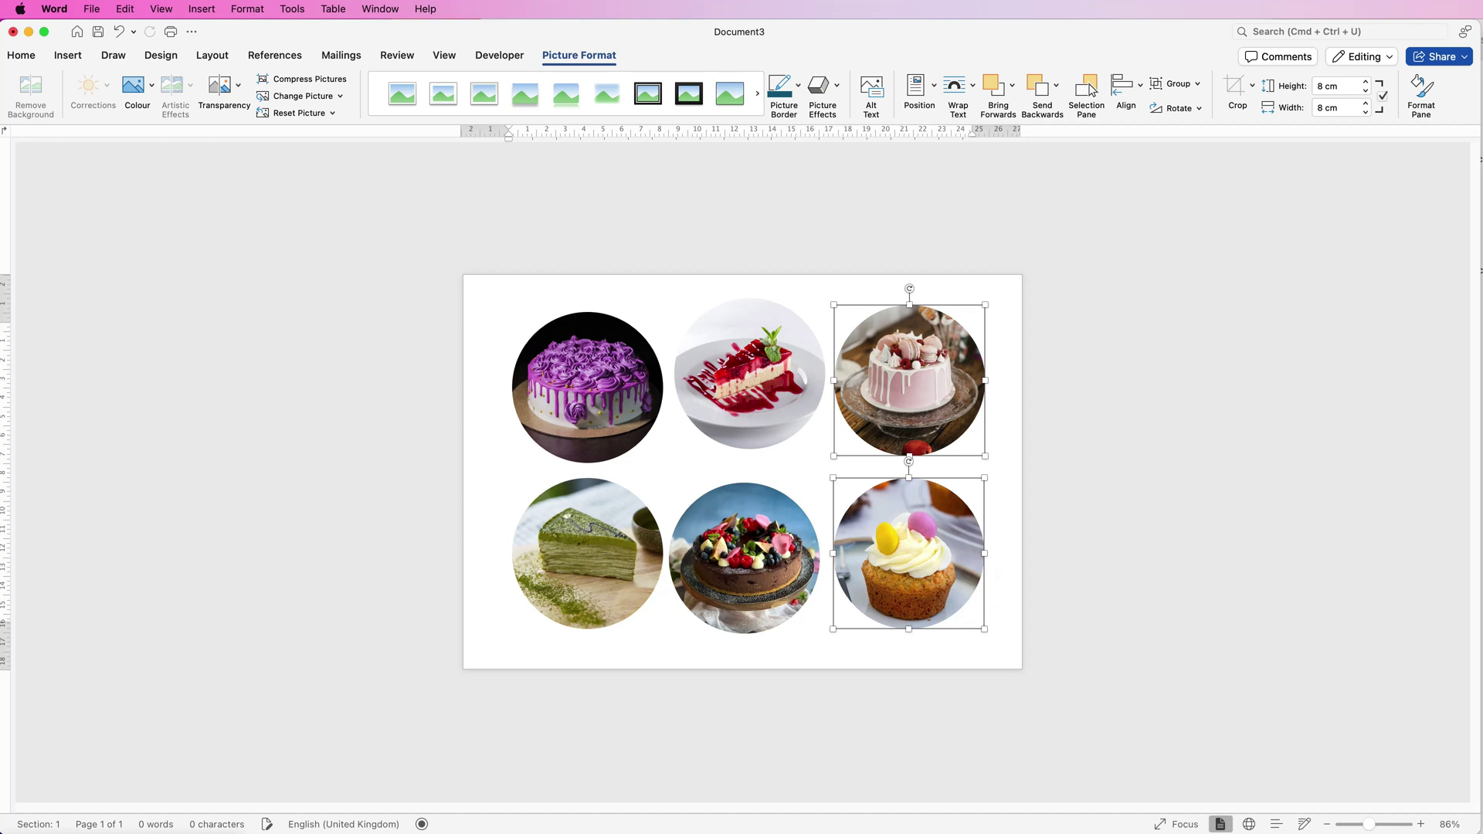
Distribute the purple cake, cheesecake and pink cake pictures of the upper row horizontally.
click(587, 387)
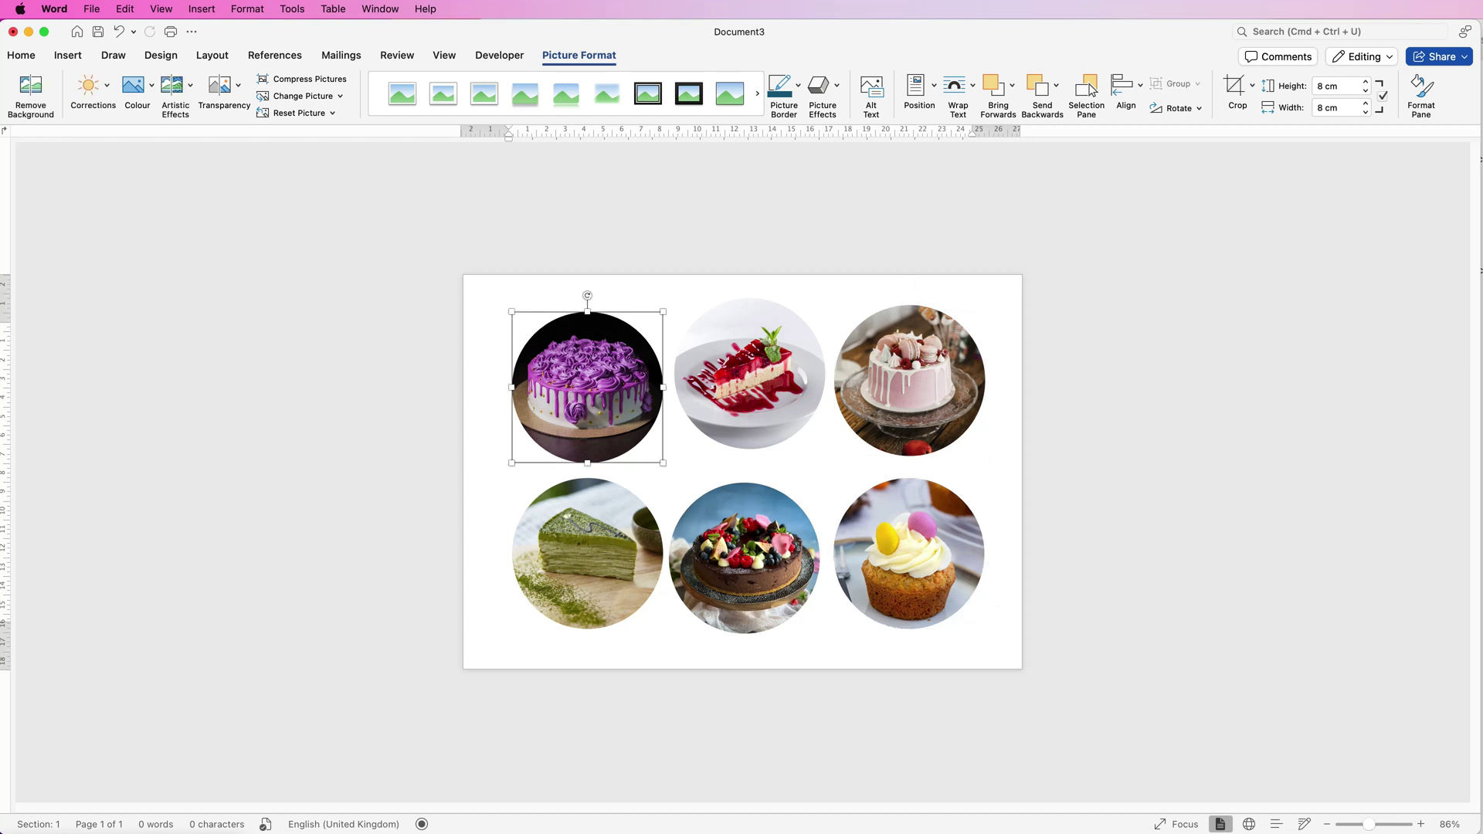
shift+click(749, 374)
shift+click(909, 380)
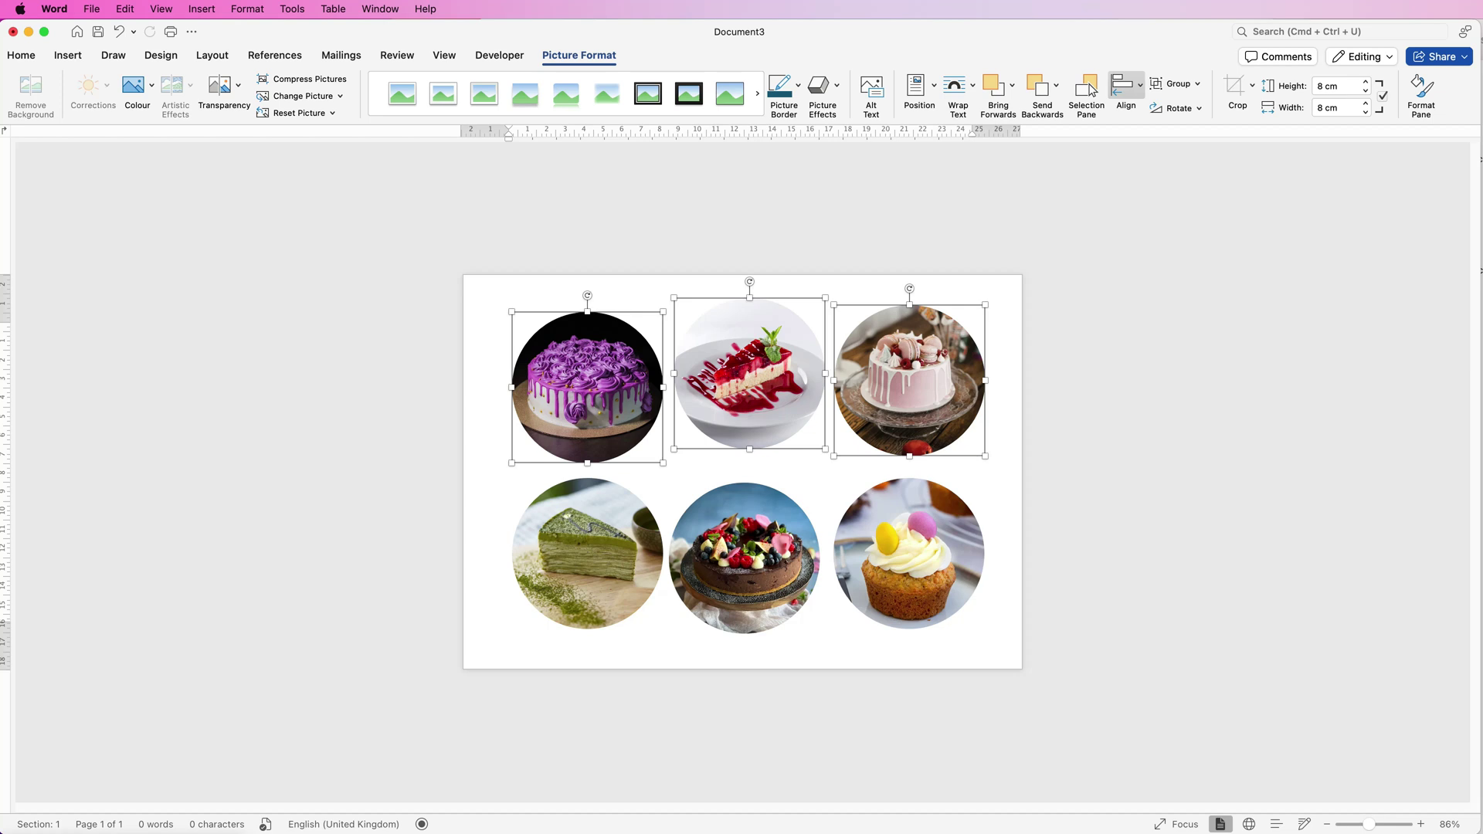
click(1125, 87)
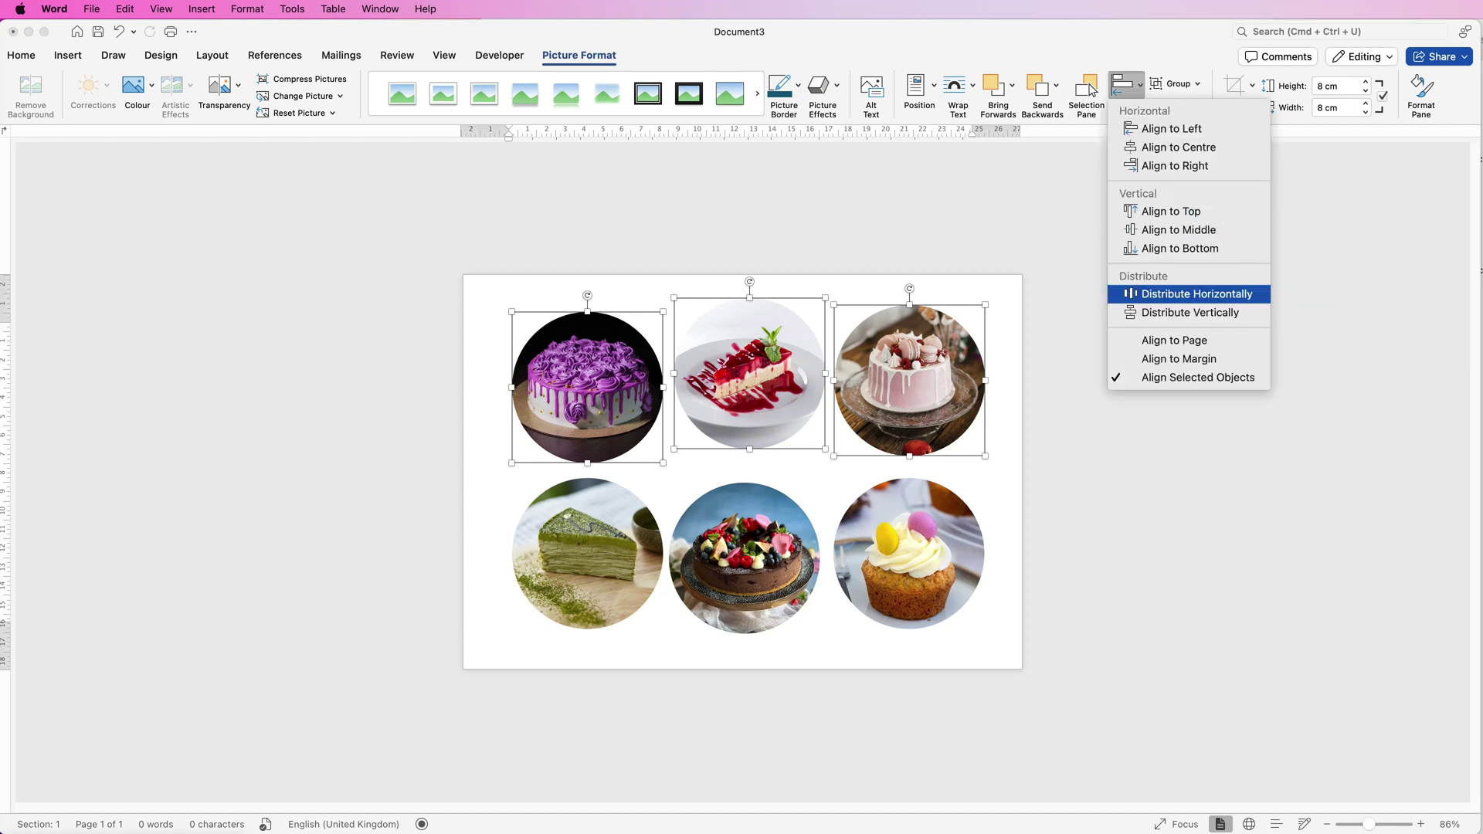
click(1189, 293)
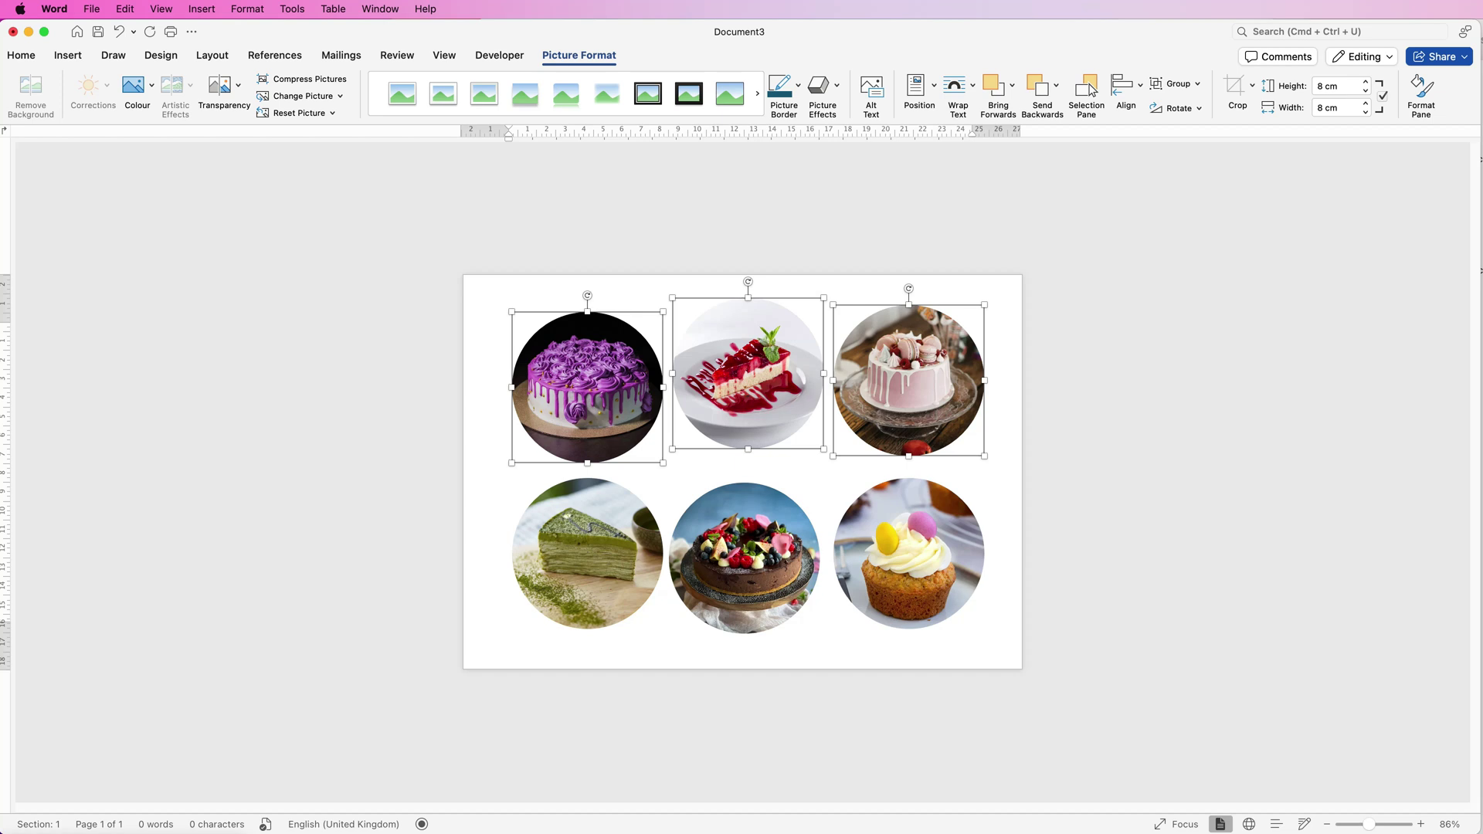
Align the three upper-row pictures to their middle and group them.
click(1126, 86)
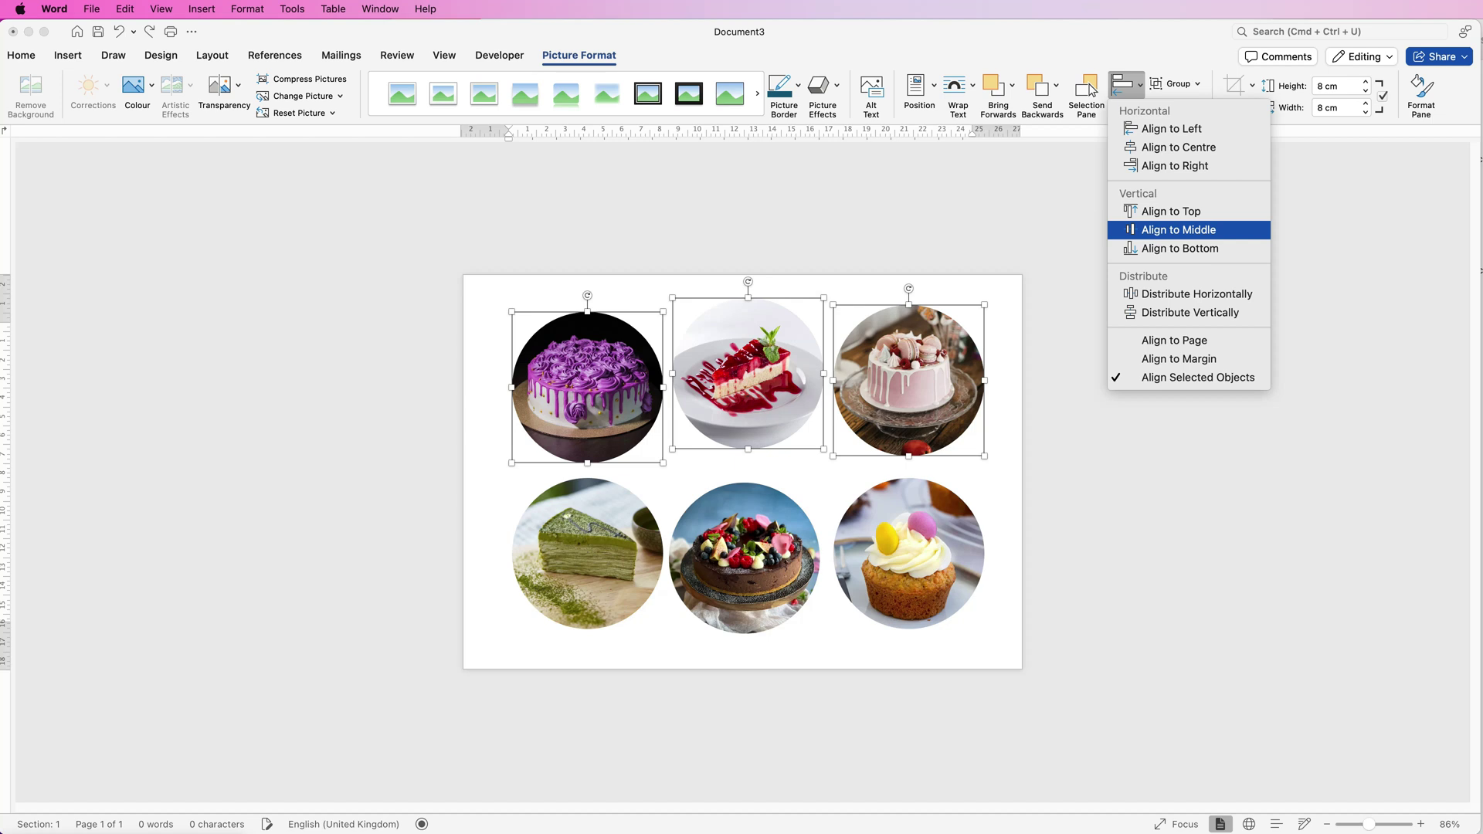
click(1189, 229)
click(1174, 84)
click(1185, 105)
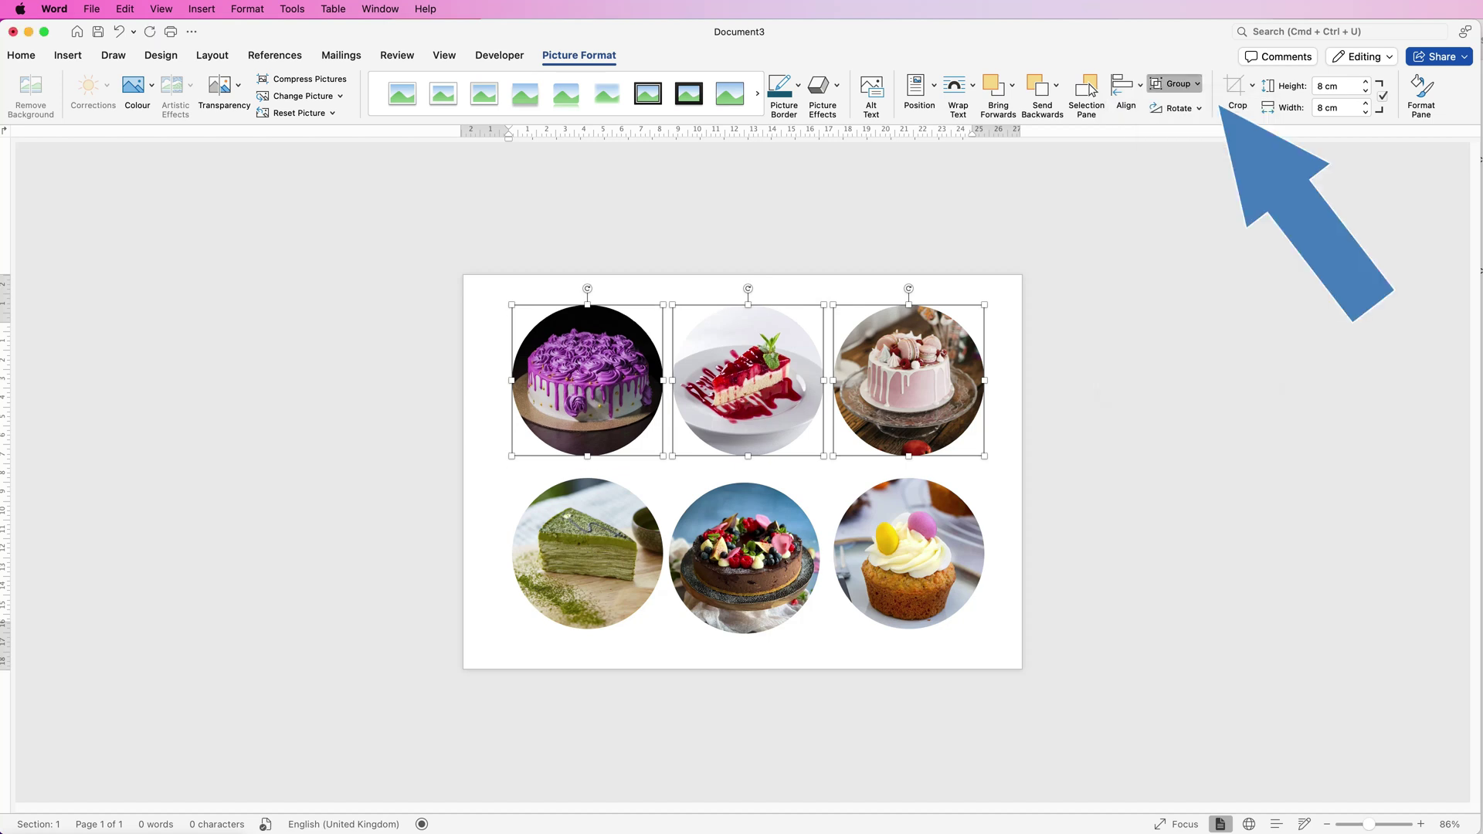
Distribute the matcha cake, chocolate berry cake and cupcake pictures of the lower row horizontally.
click(587, 553)
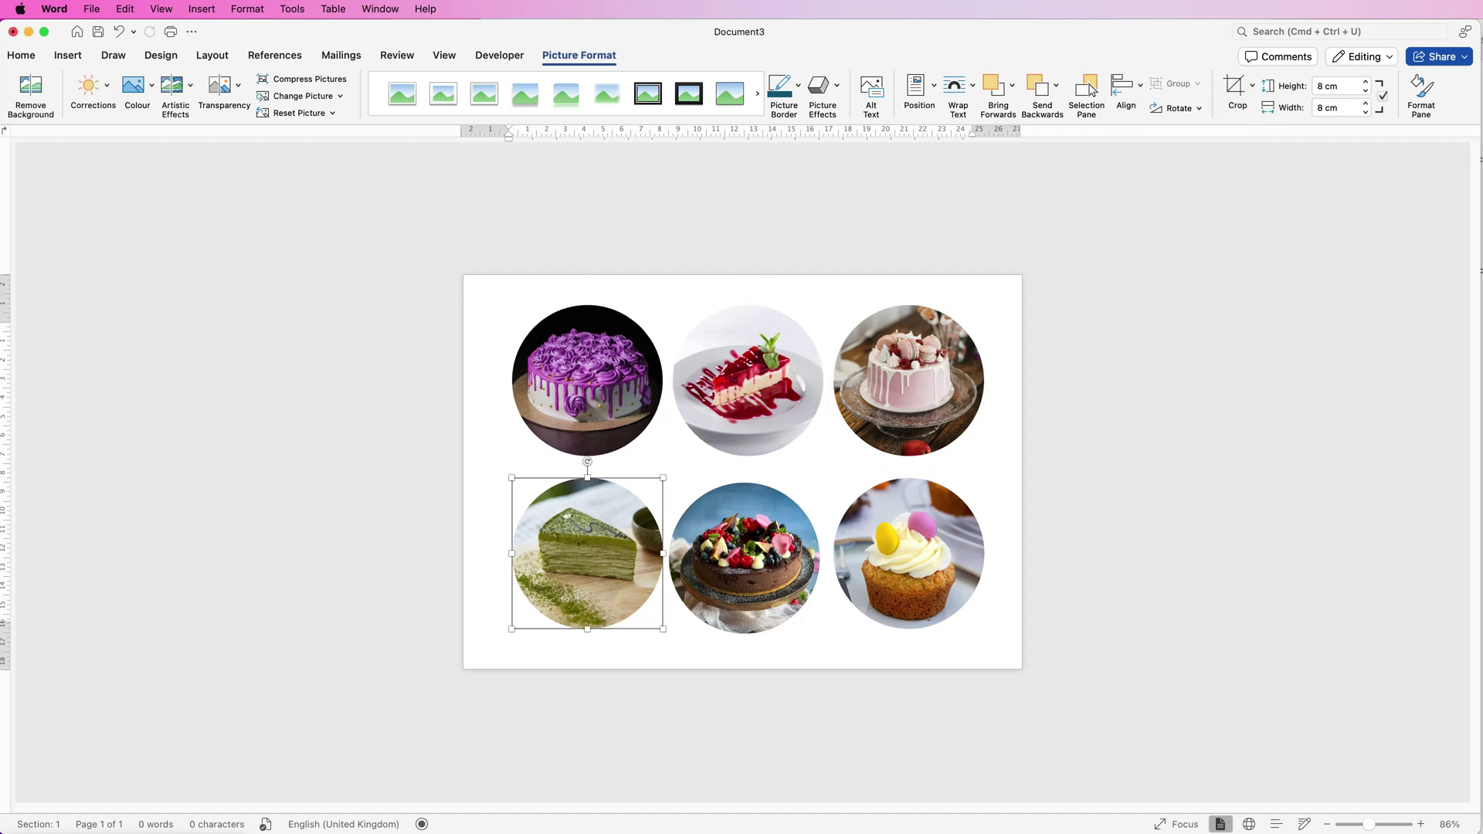
shift+click(744, 557)
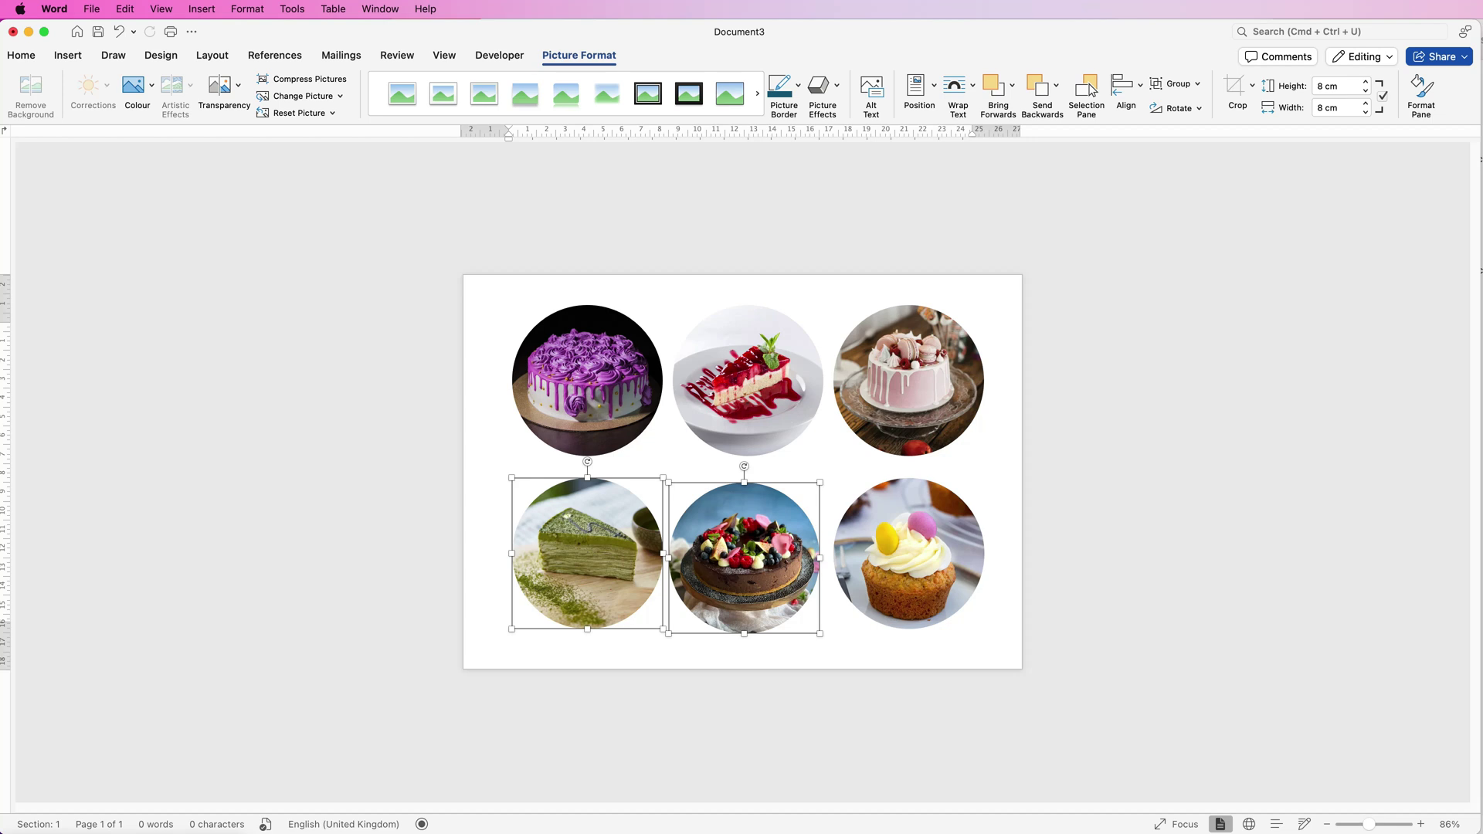
shift+click(908, 553)
click(1124, 86)
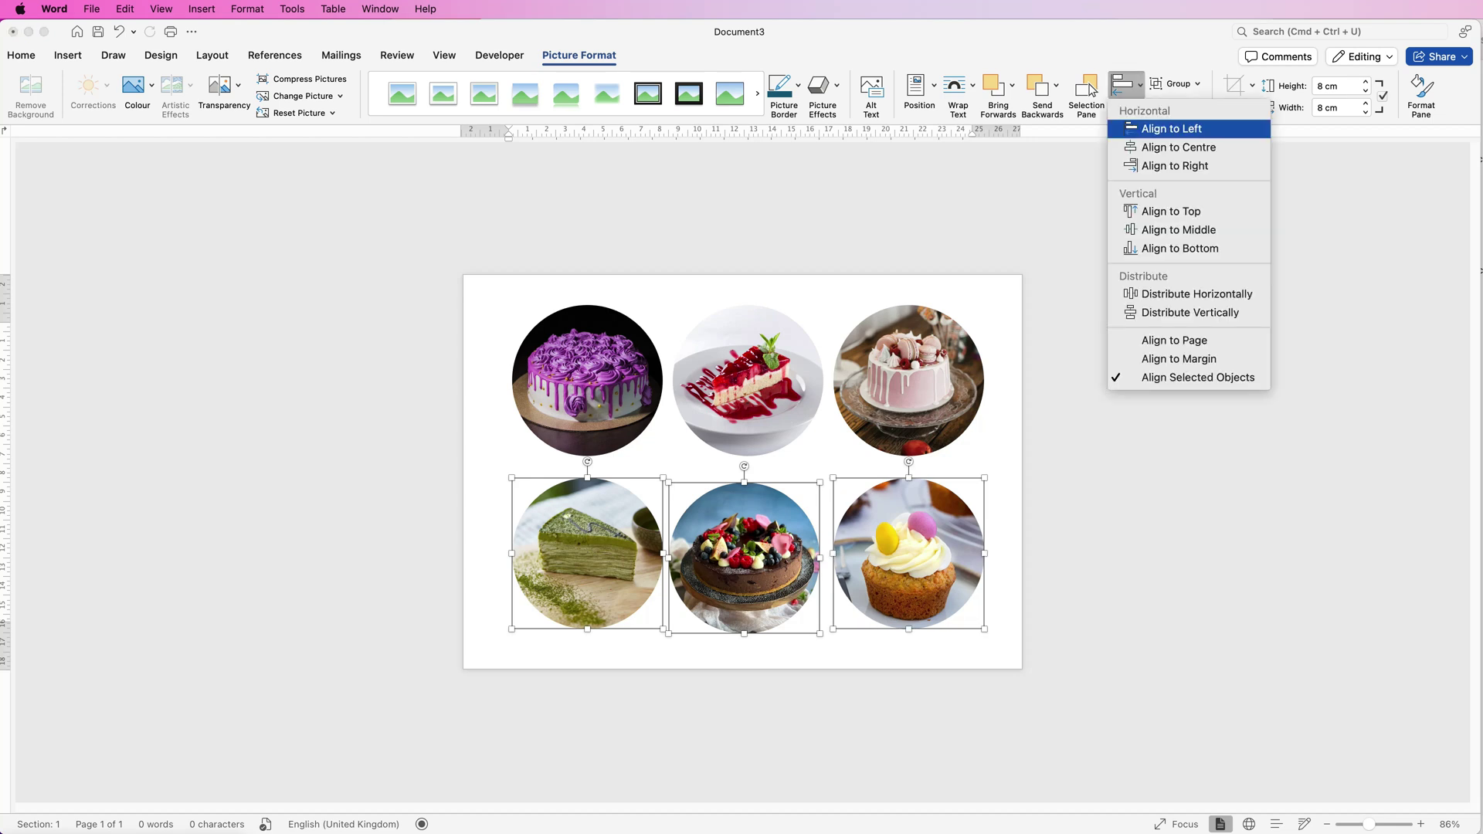
click(1205, 294)
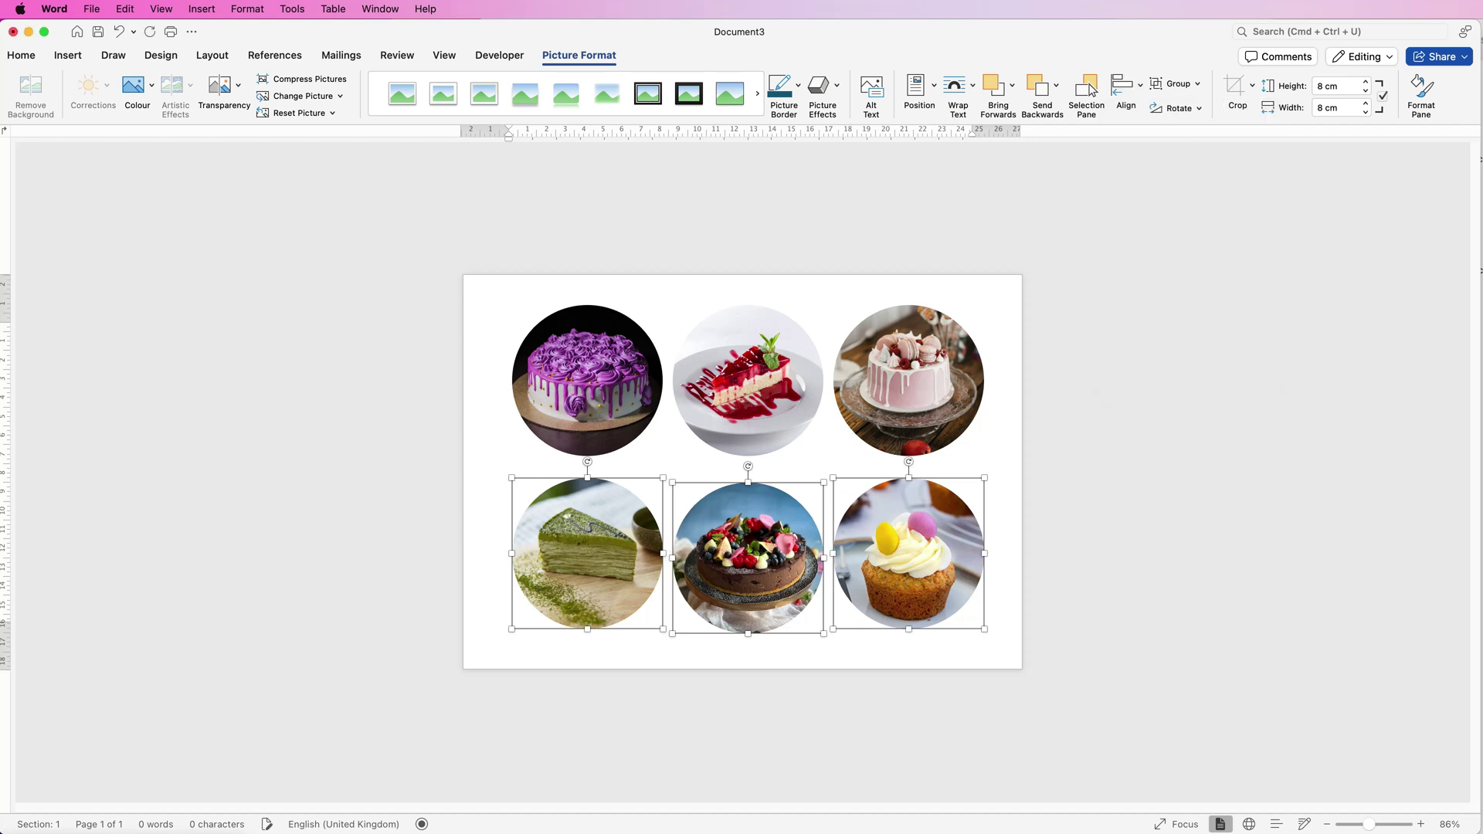
Align the three lower-row pictures to their middle and group them.
click(1126, 87)
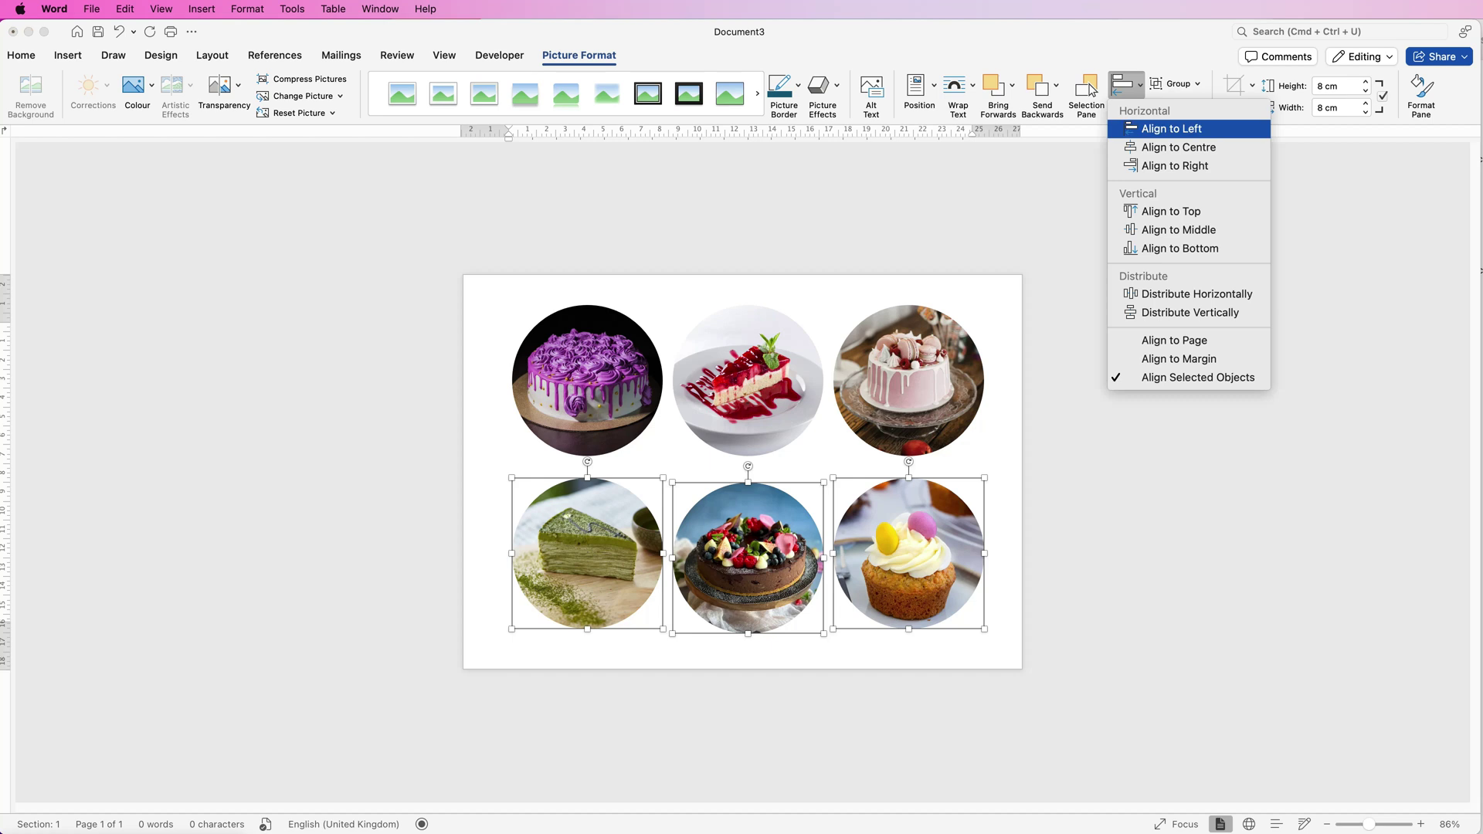
click(1178, 229)
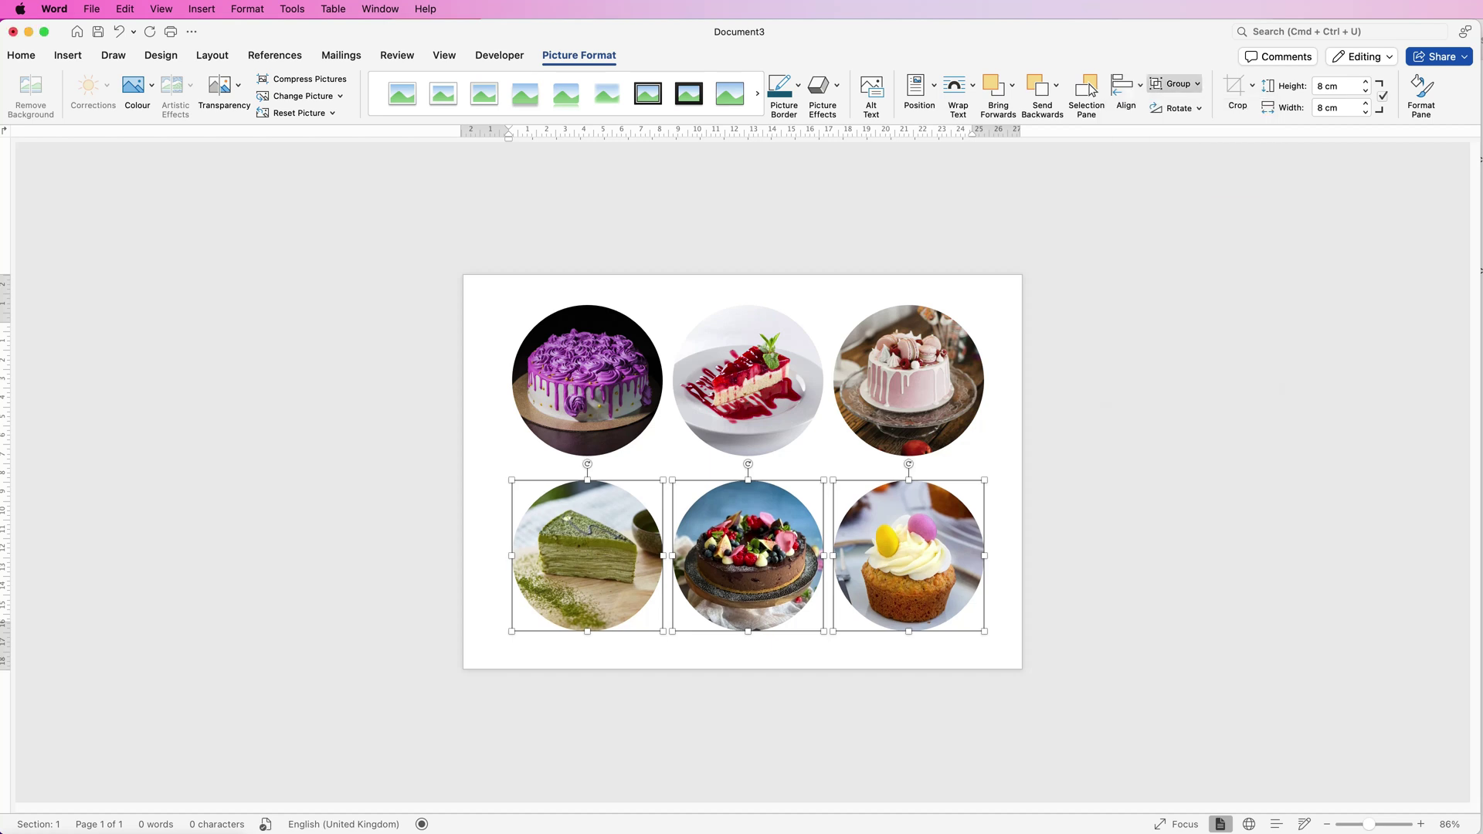
click(1174, 84)
click(1193, 105)
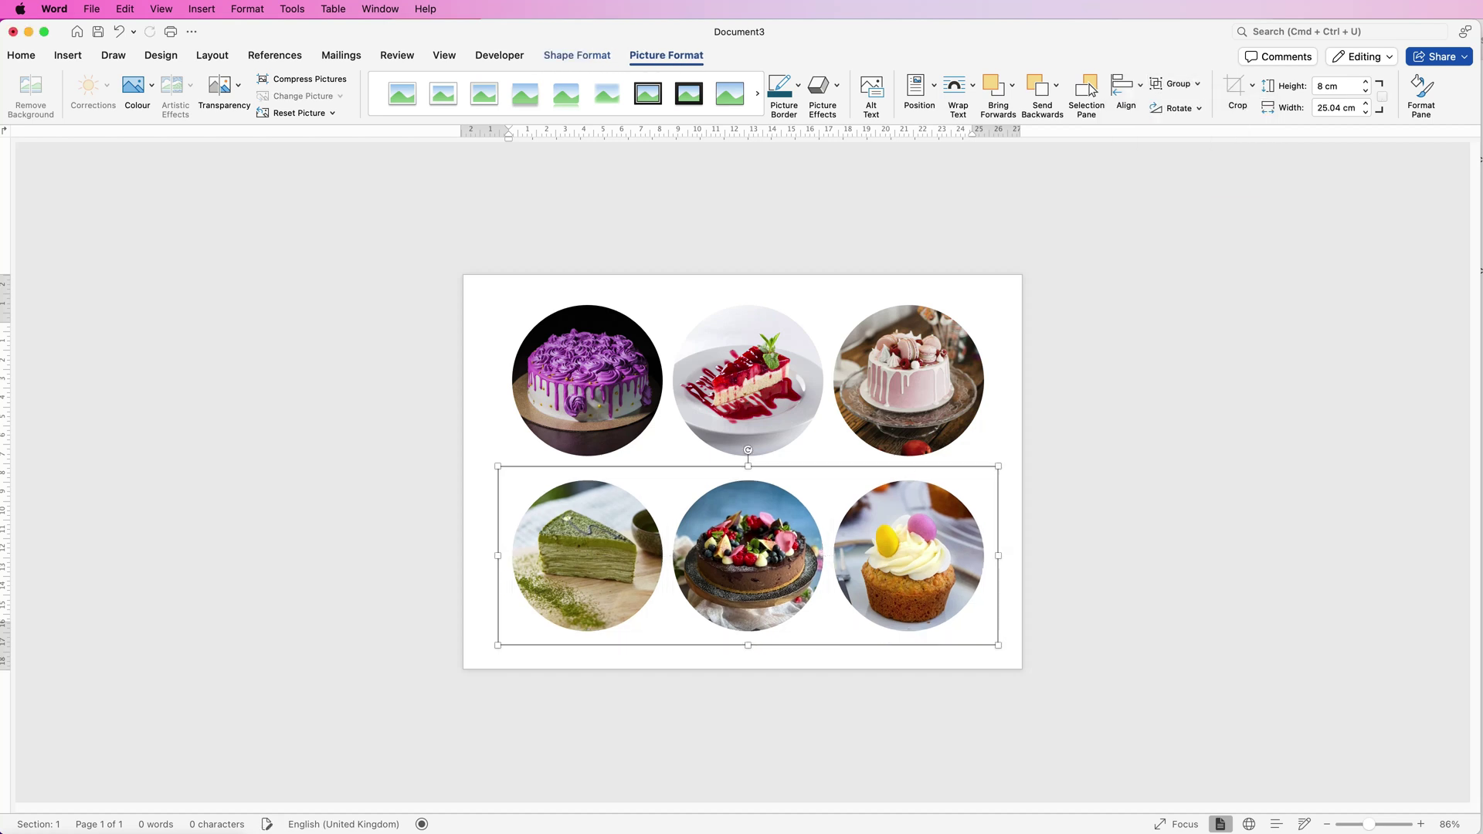
Move the lower-row group slightly up towards the upper row and align both row groups to their horizontal centre.
mouse_move(905, 585)
mouse_down()
mouse_move(912, 409)
mouse_move(905, 576)
mouse_up()
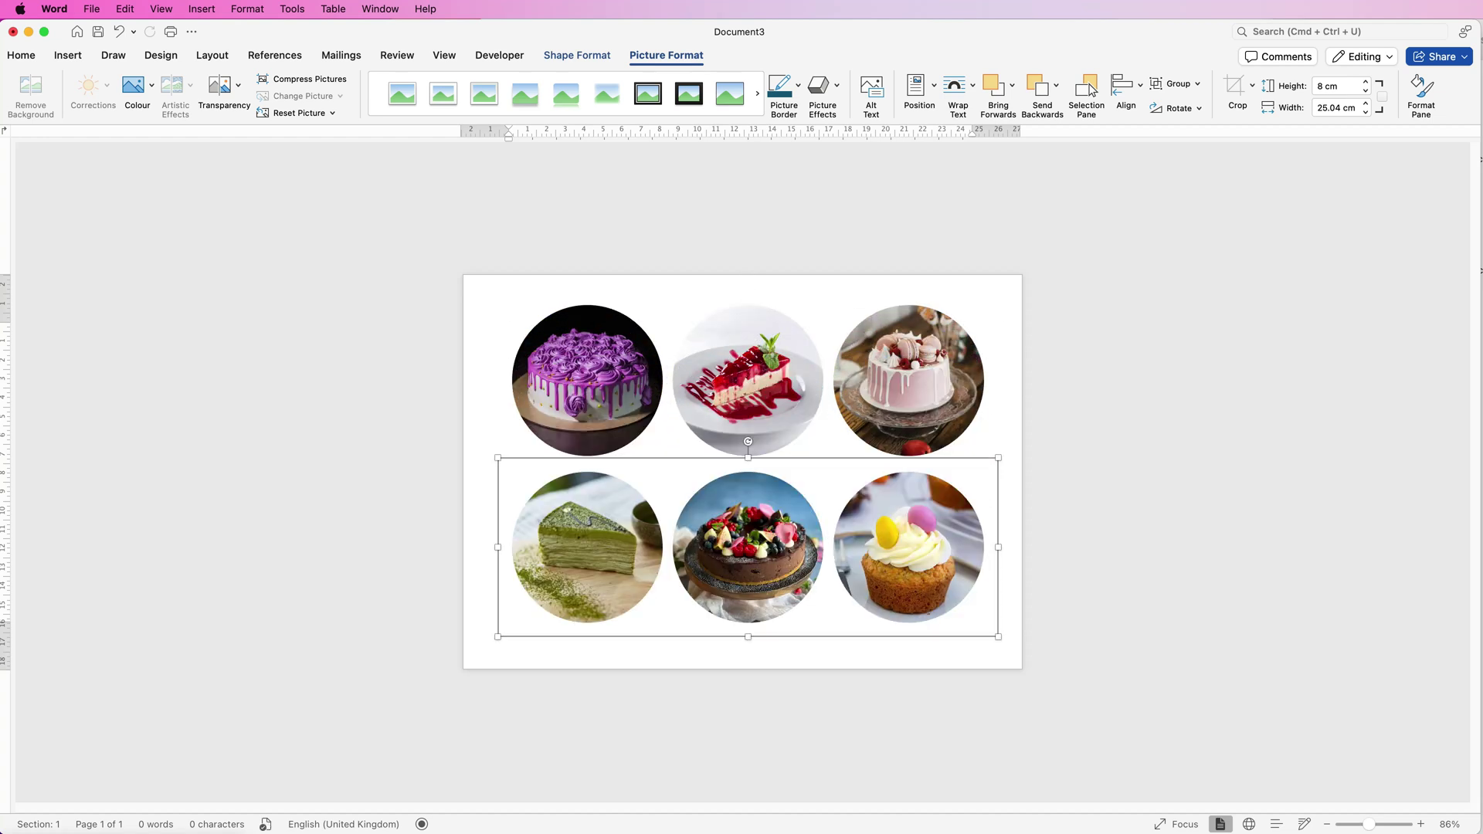
shift+click(908, 380)
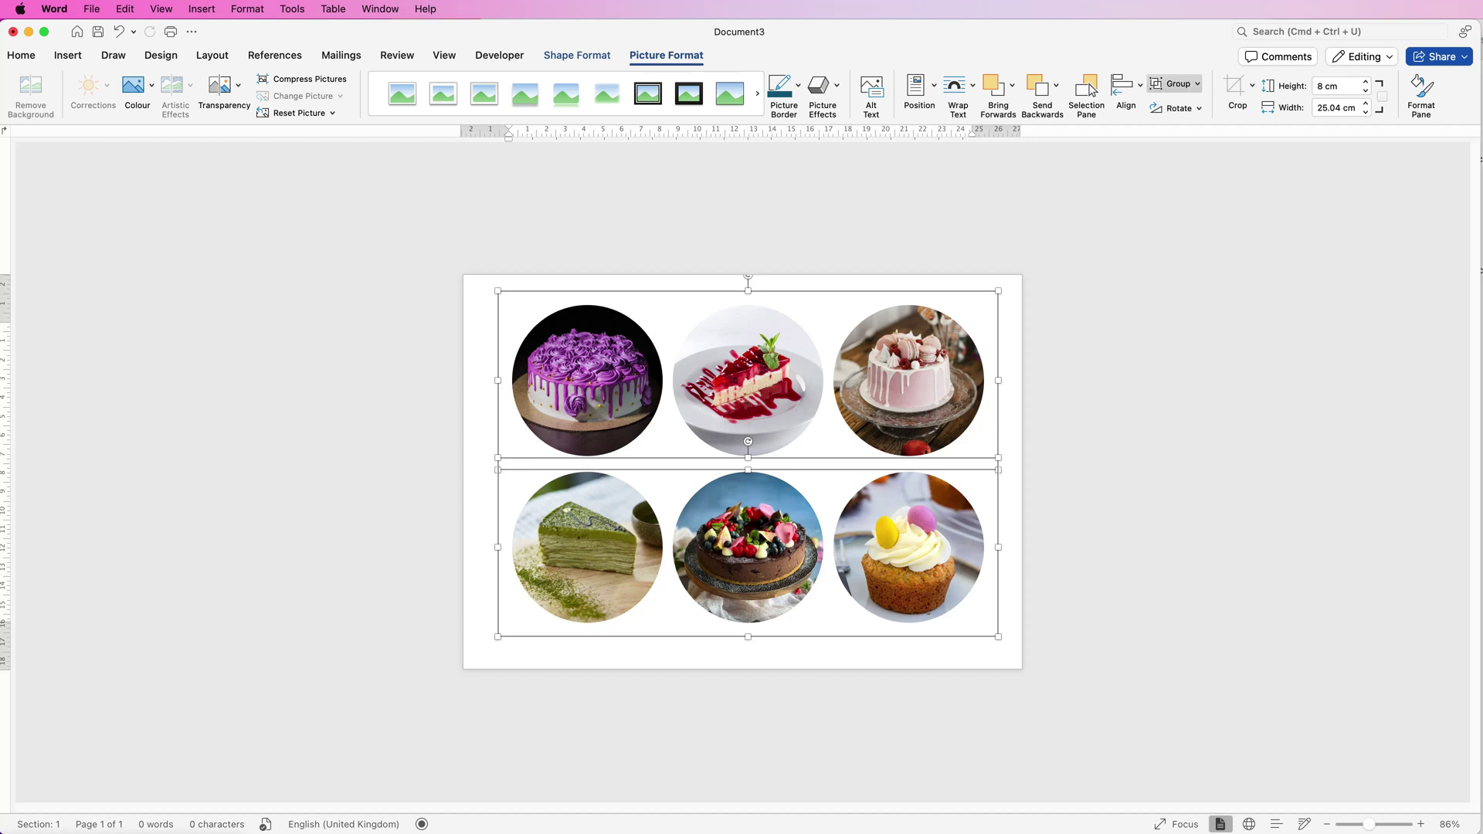
click(1126, 89)
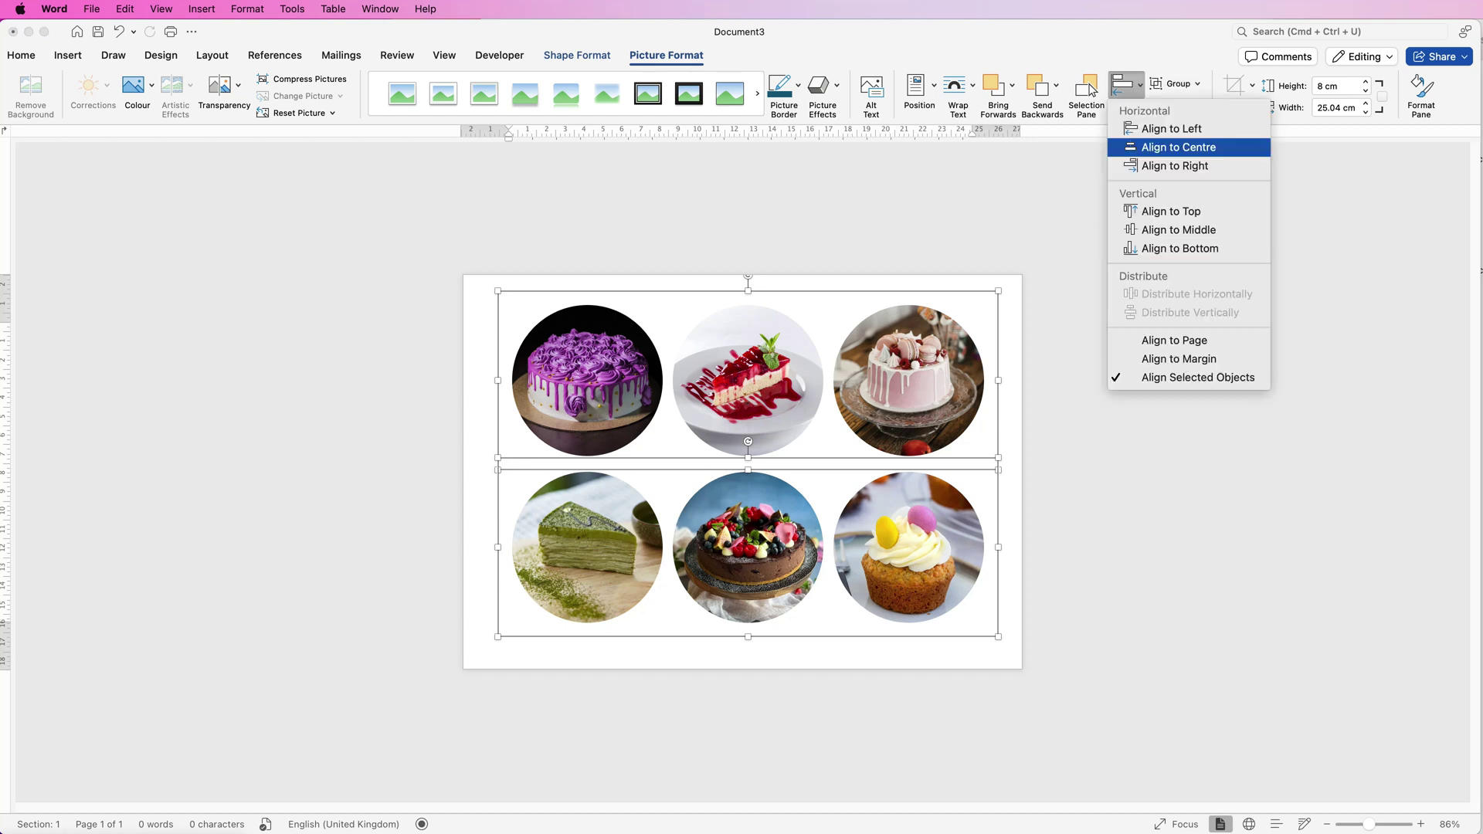
click(1163, 146)
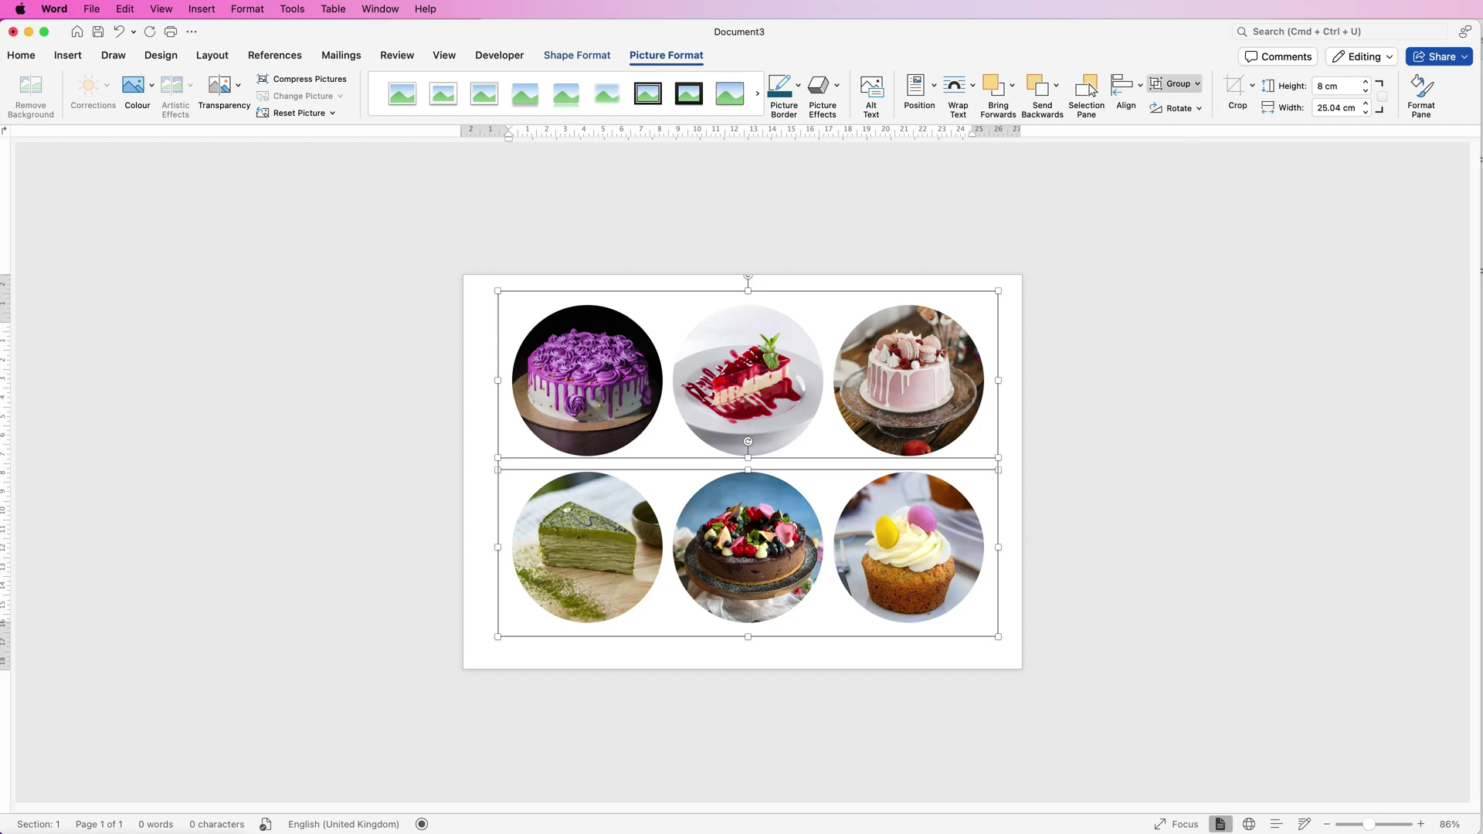
Group the two rows and align the whole collage to the centre and middle relative to the margins.
click(1174, 83)
click(1189, 105)
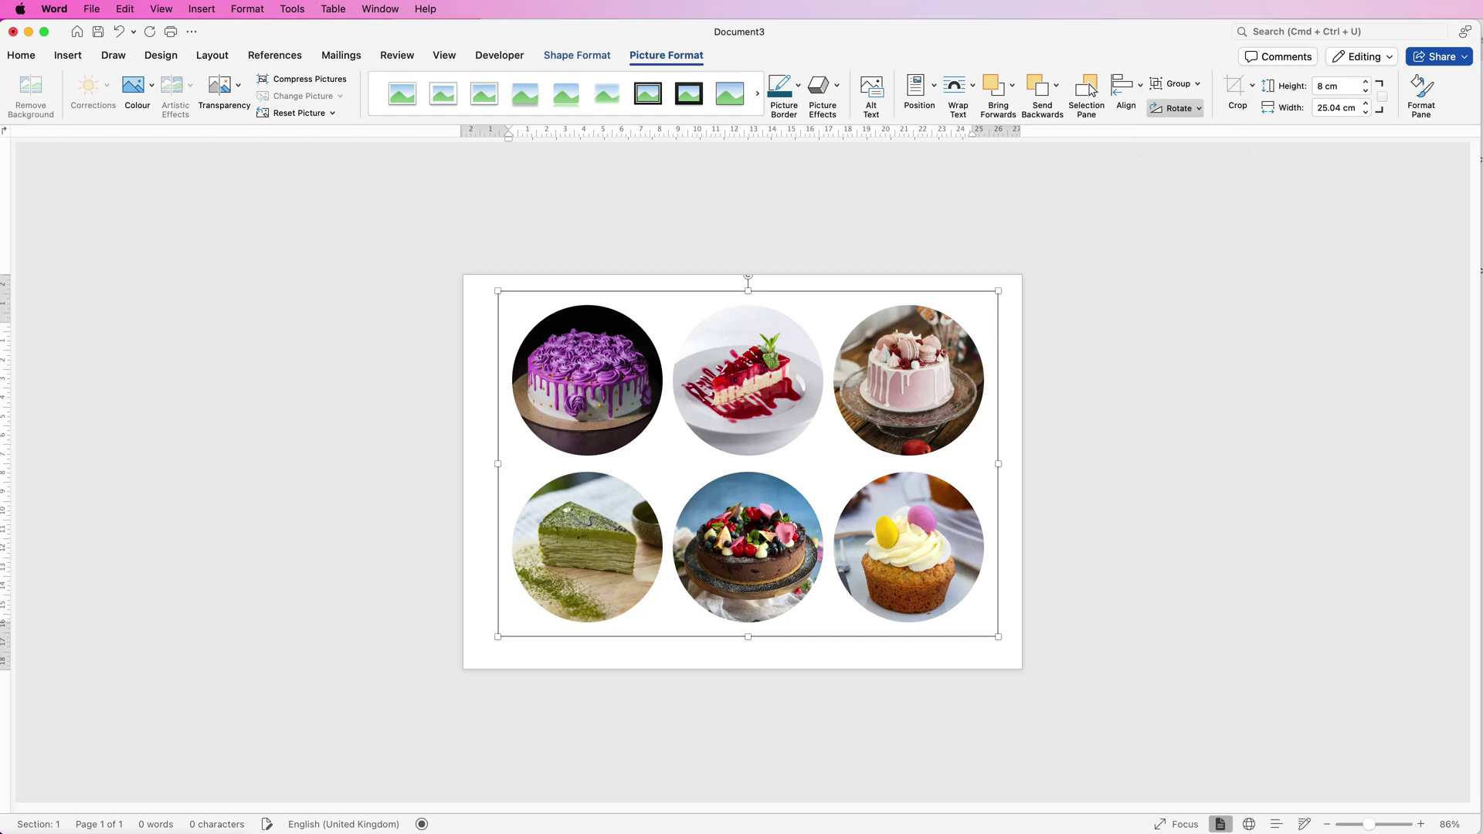
click(1126, 87)
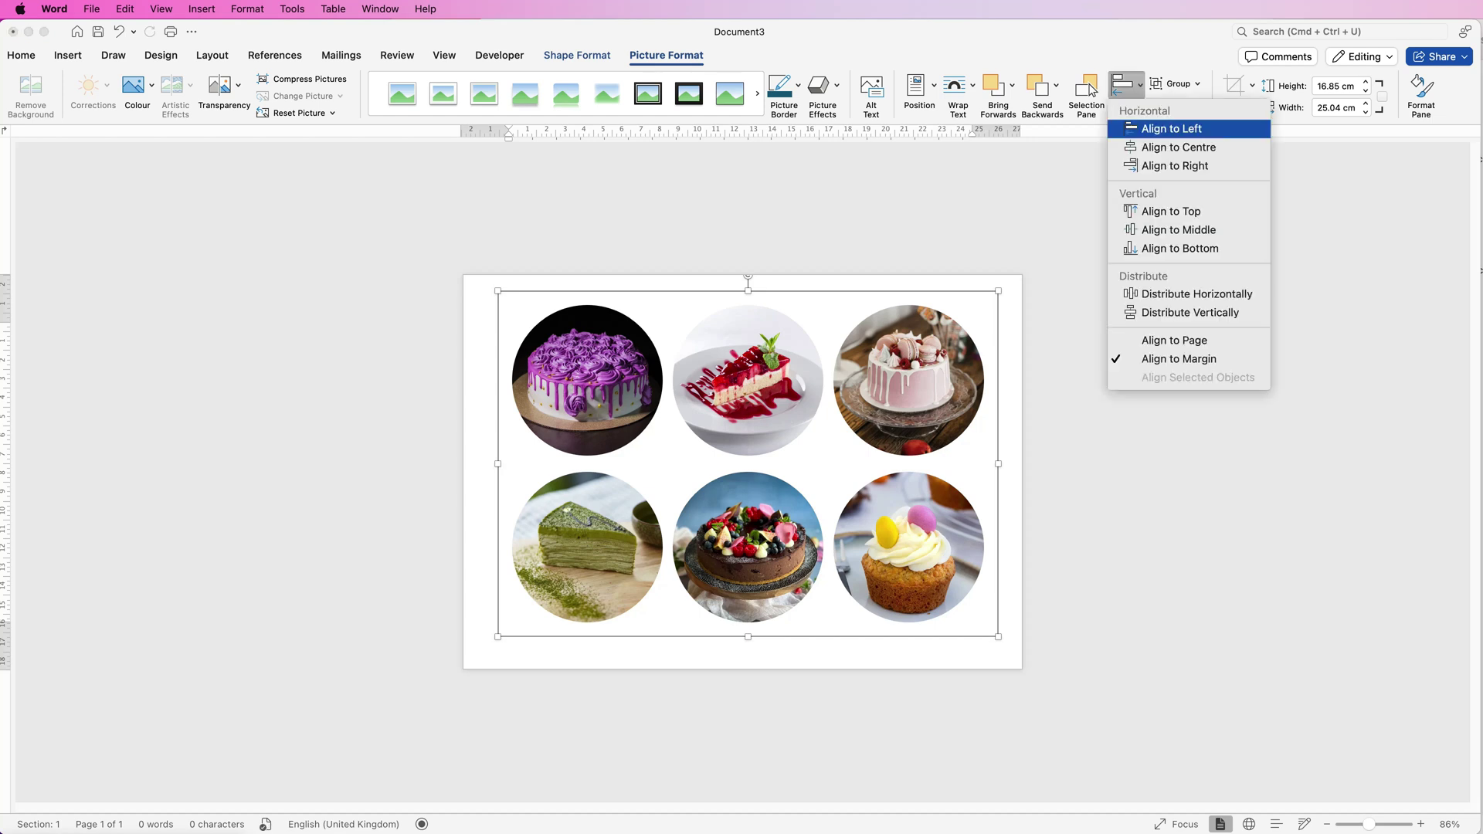
key(Down)
key(Return)
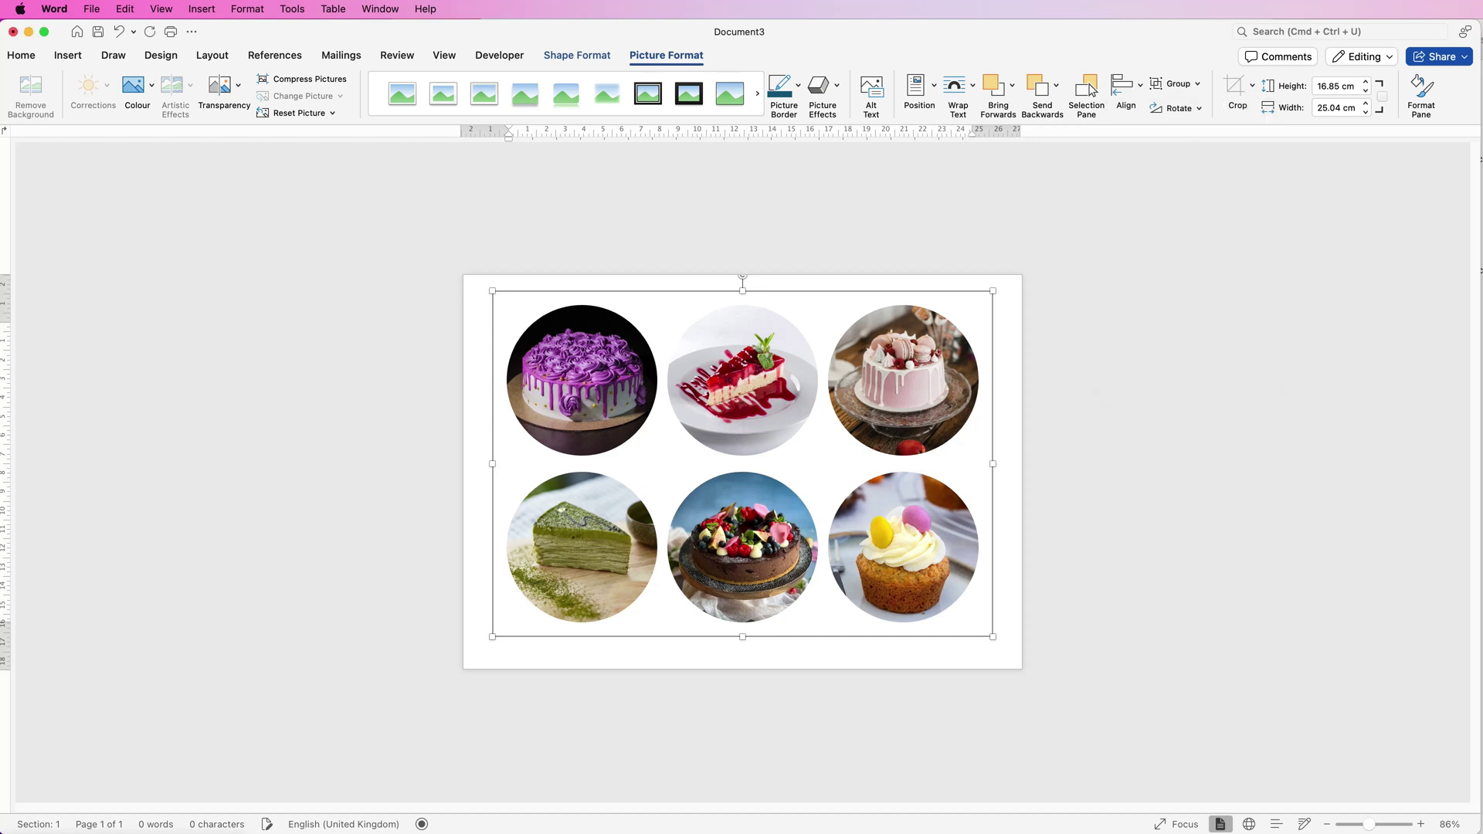
click(1126, 86)
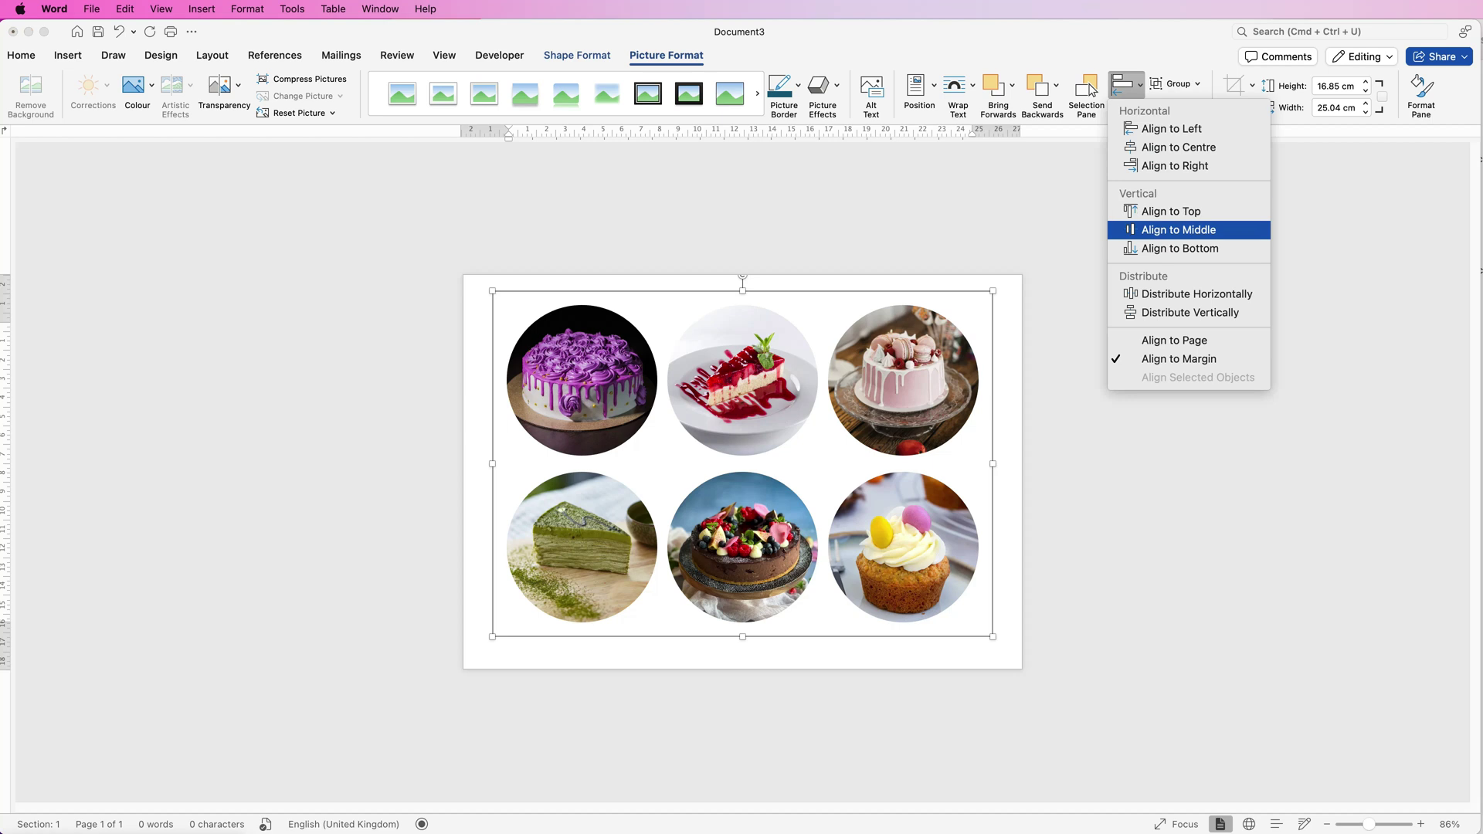
key(Return)
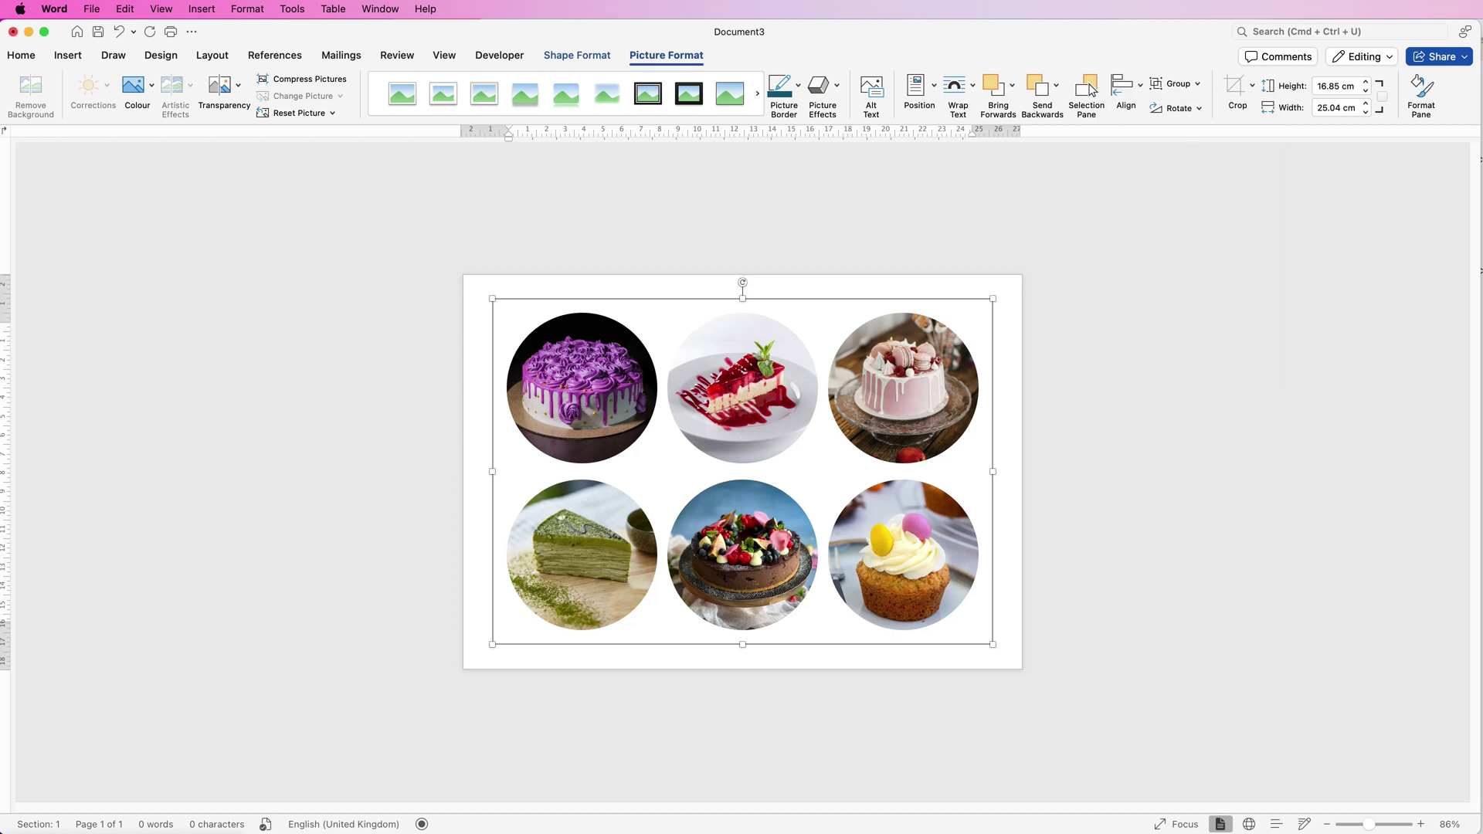
key(Escape)
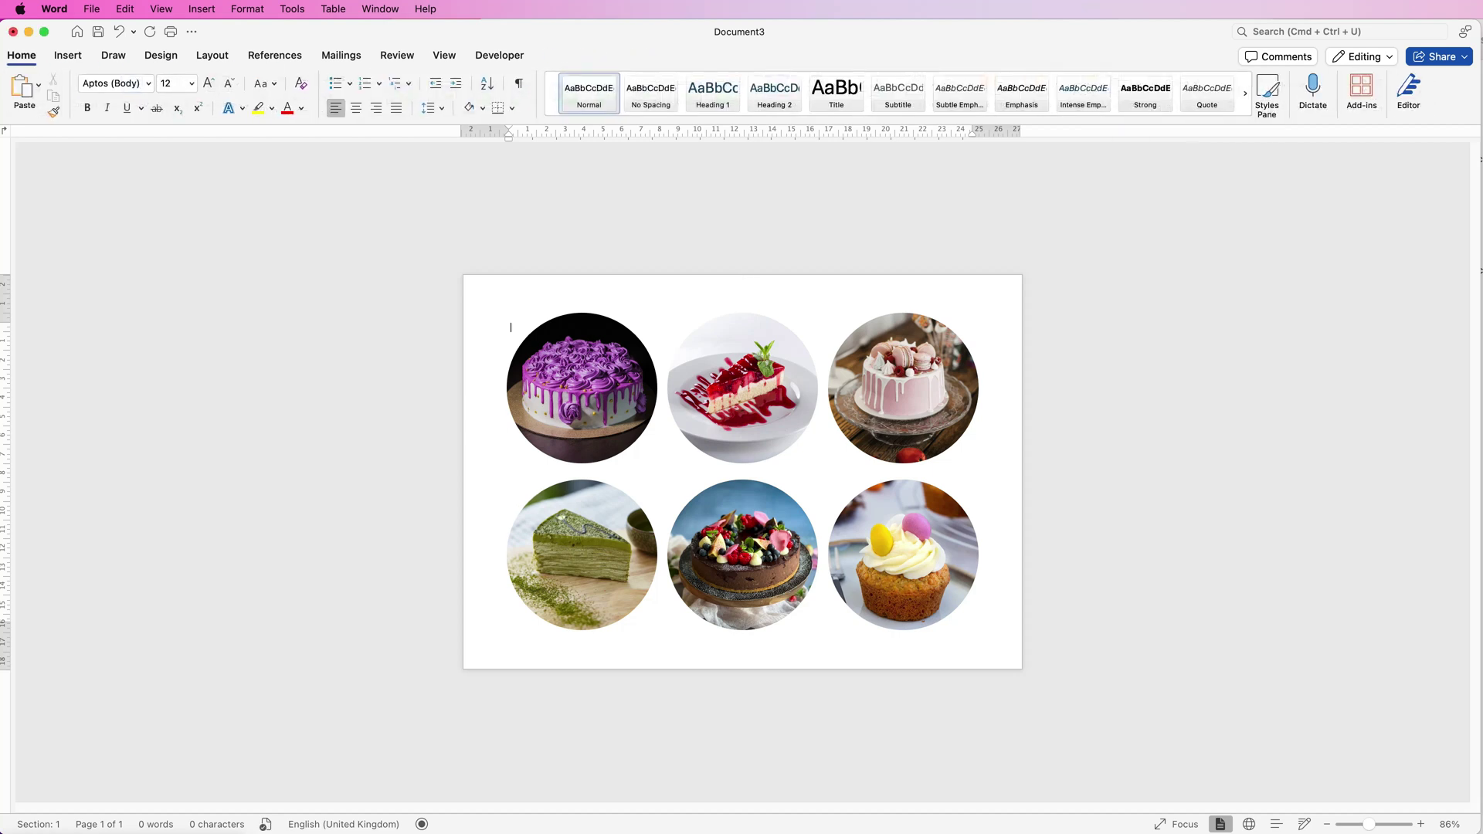